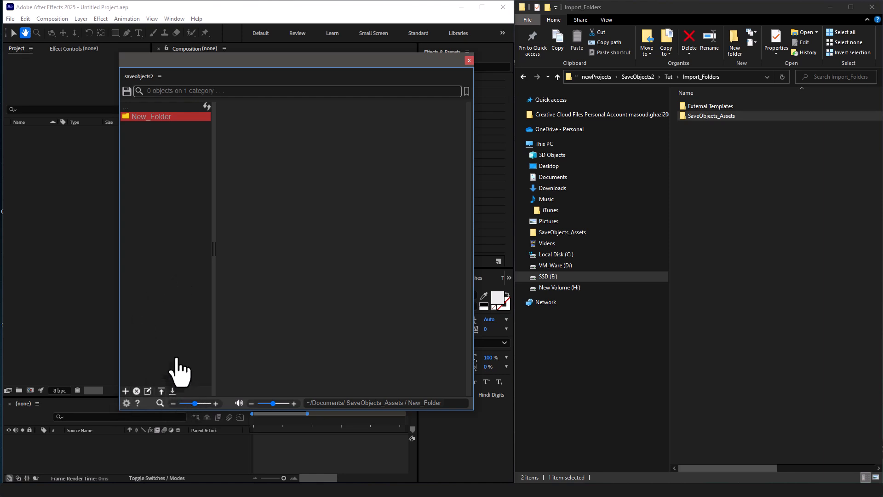
Create a new category named Cat1 at the root of the category list.
left_click(143, 108)
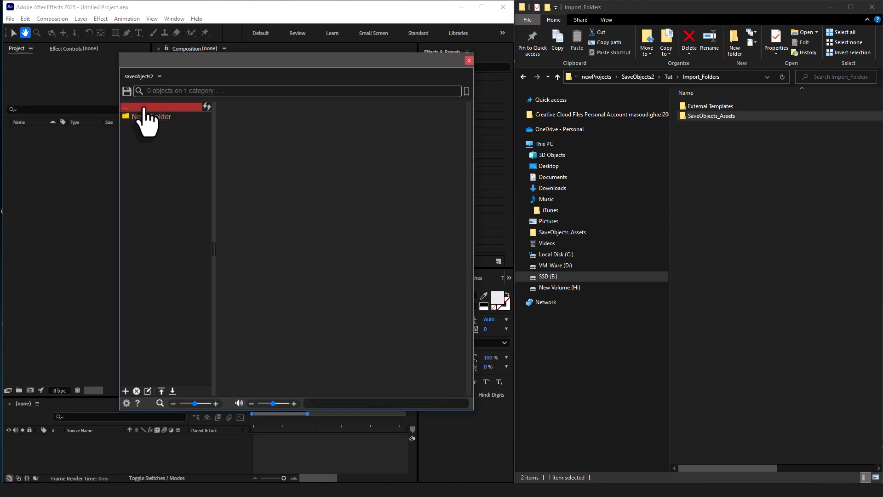
left_click(125, 391)
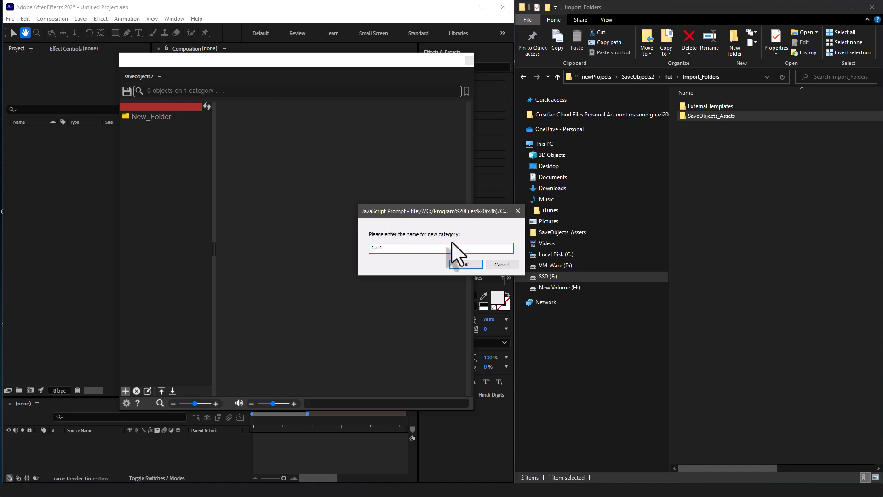
left_click(462, 265)
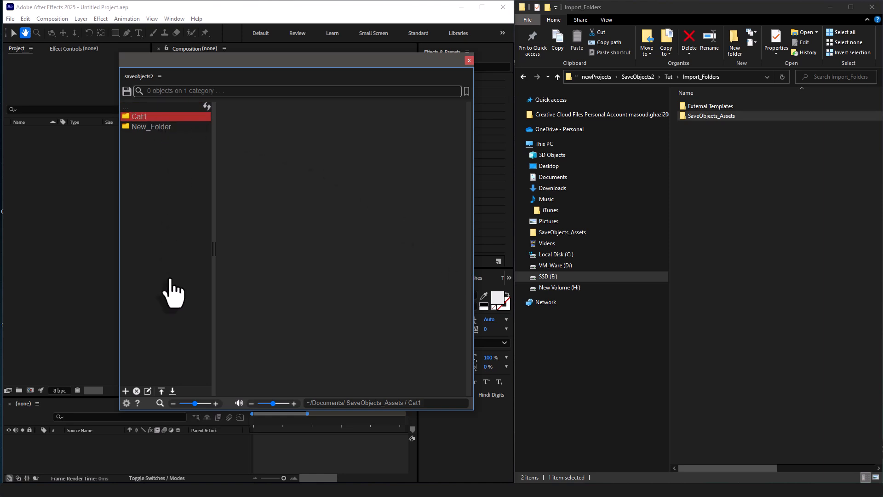
Remove the New_Folder category from the category list.
left_click(153, 128)
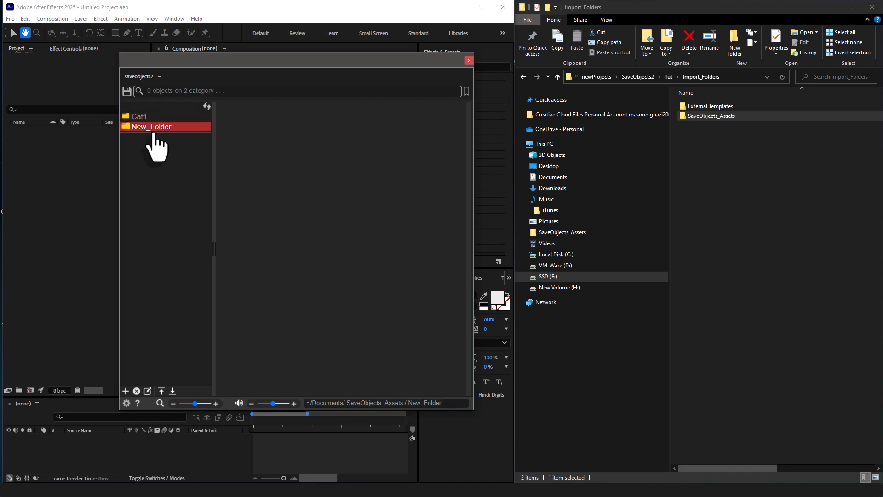
left_click(137, 392)
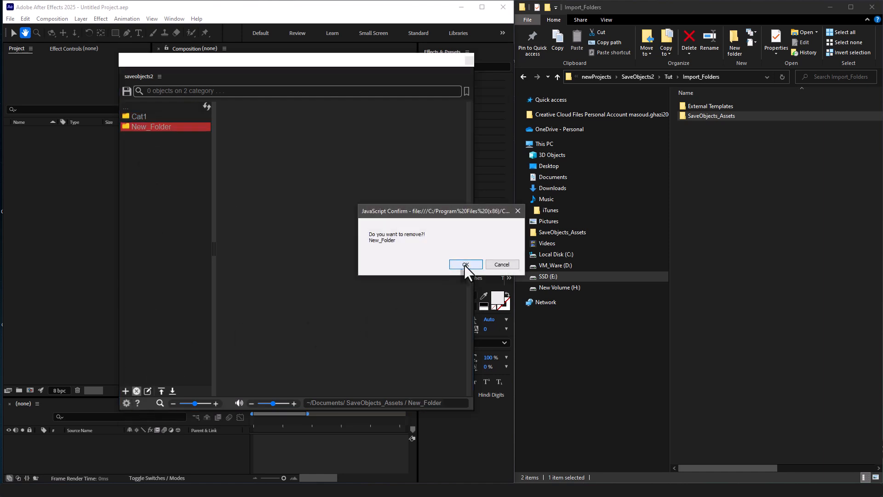
left_click(465, 265)
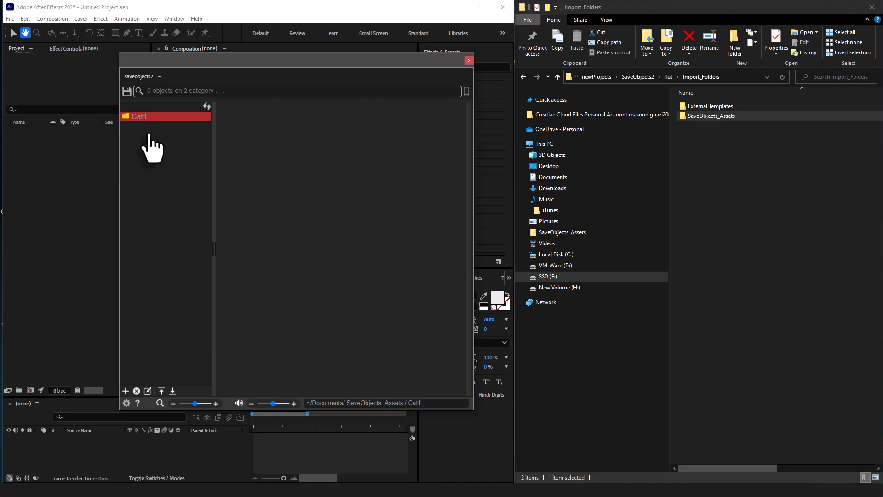
Rename the Cat1 category as Cat2.
left_click(147, 391)
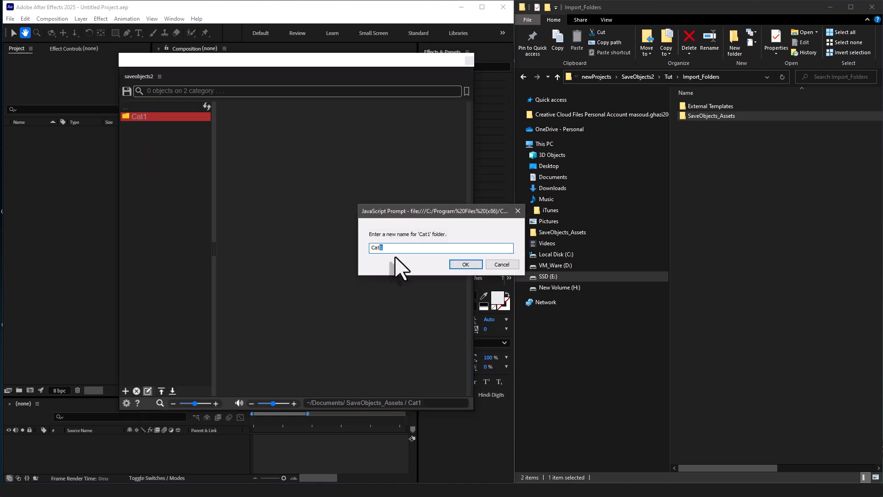
type("Cat2")
left_click(460, 266)
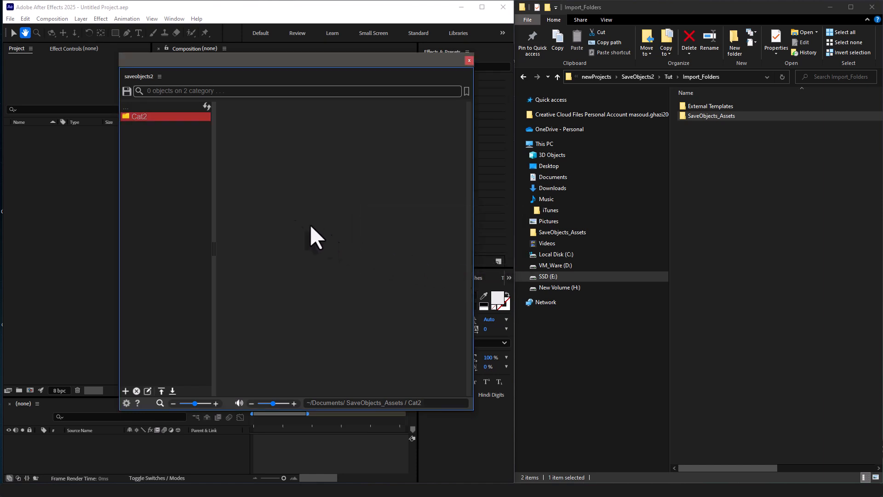
Import the SaveObjects_Assets folder from File Explorer into the root of the category list.
left_click(142, 107)
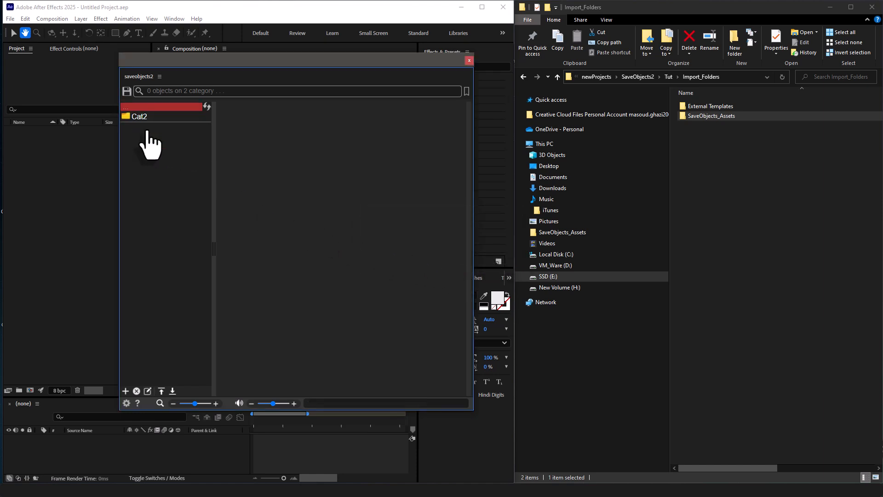
left_click(161, 390)
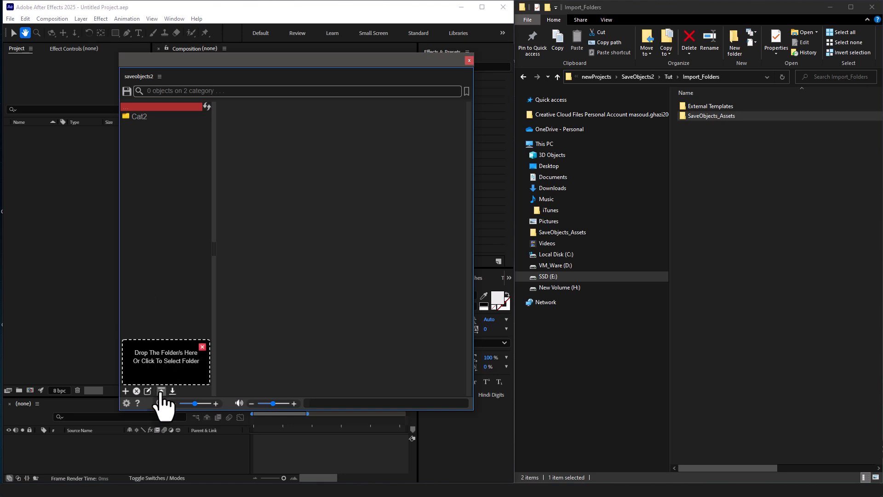
left_click(174, 364)
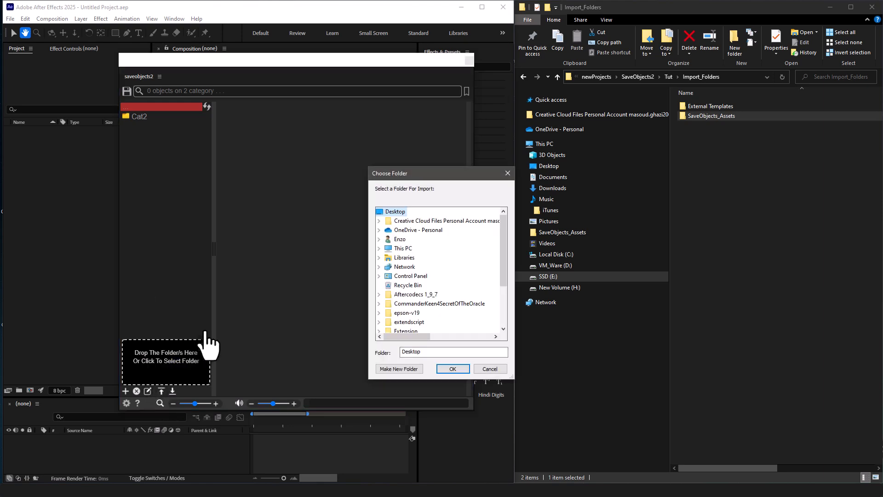
left_click(479, 369)
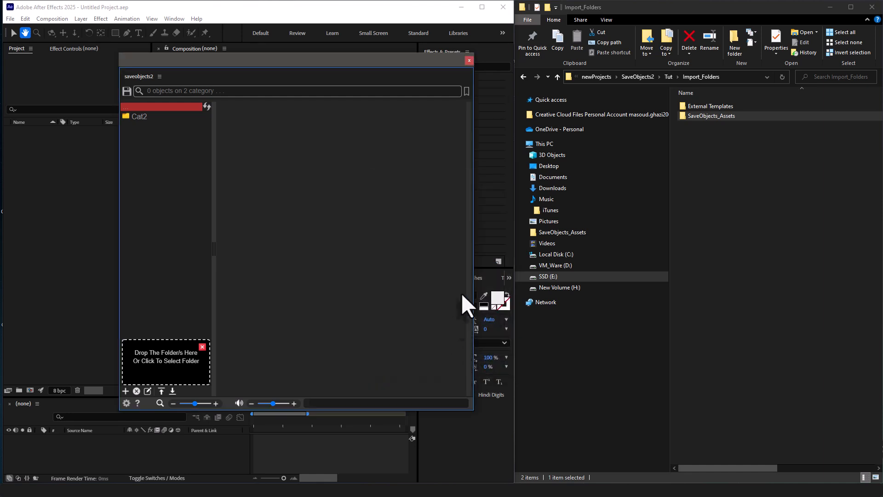
left_click(728, 132)
left_click(703, 116)
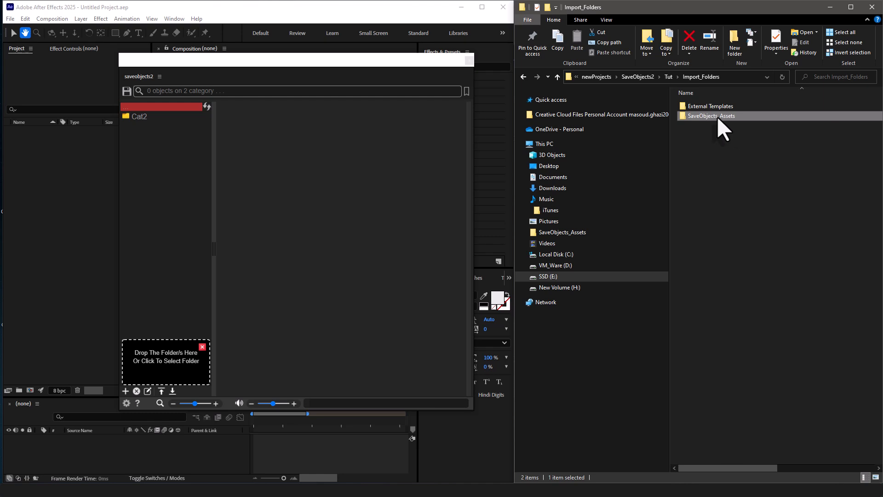
left_click_drag(712, 117, 163, 364)
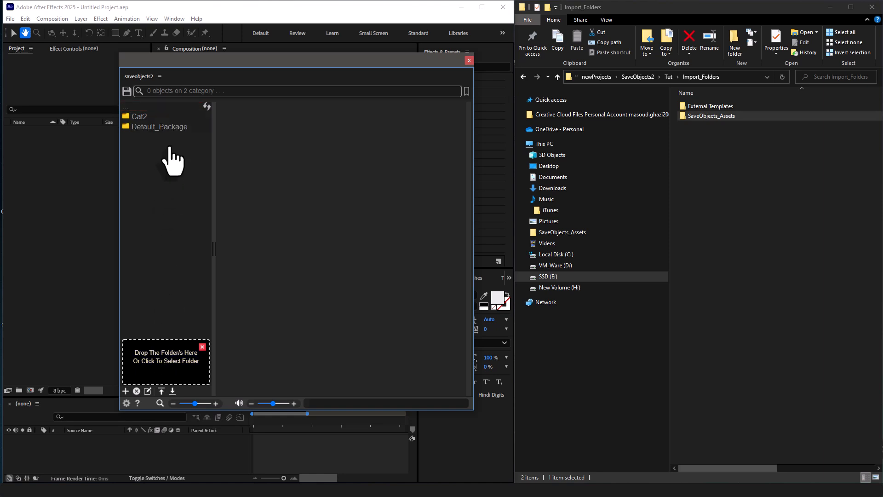
Expand the Default_Package category and view its BG and AE_Codes subcategories.
left_click(169, 130)
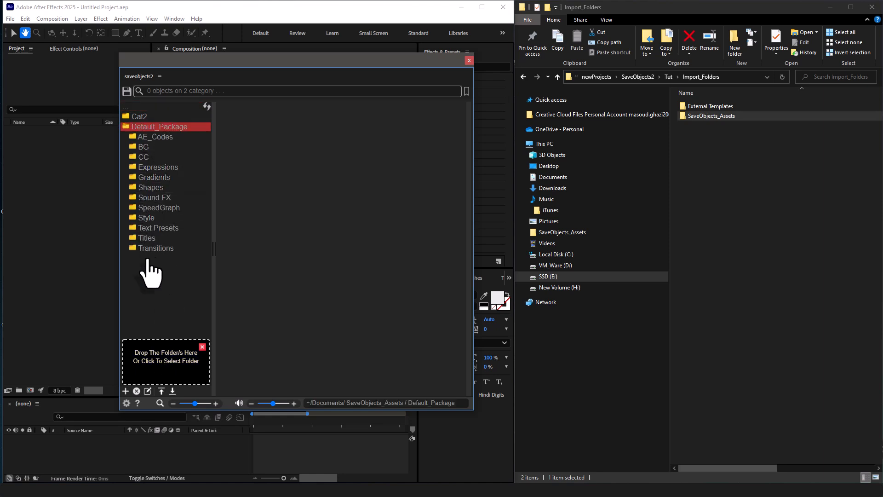
left_click(161, 147)
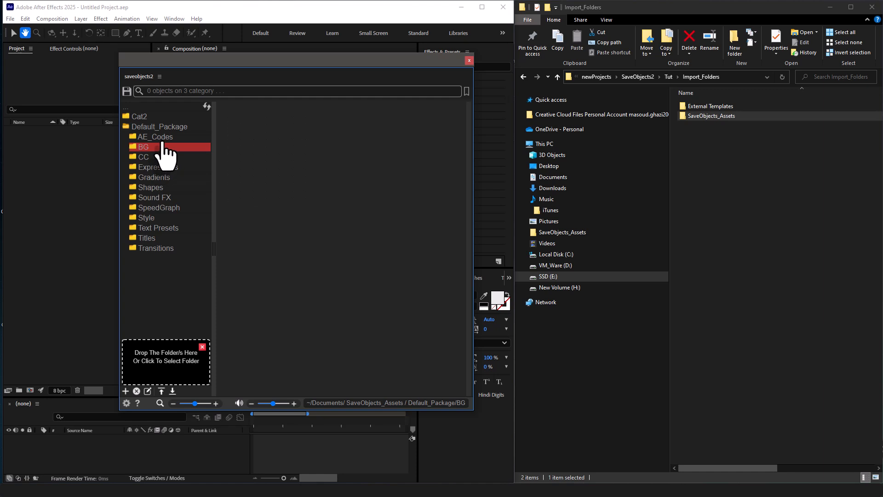
left_click(163, 137)
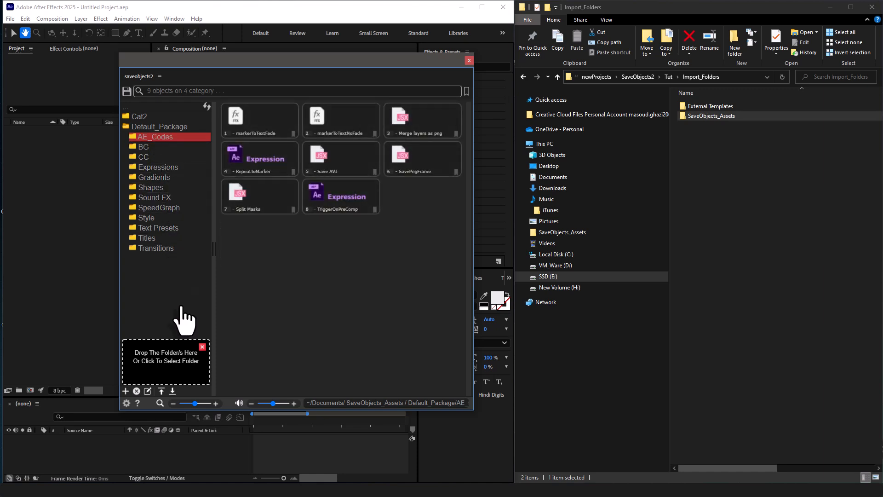
Import the 1_Titles folder from External Templates into the root of the category list, checking its files beforehand.
left_click(157, 127)
left_click(155, 108)
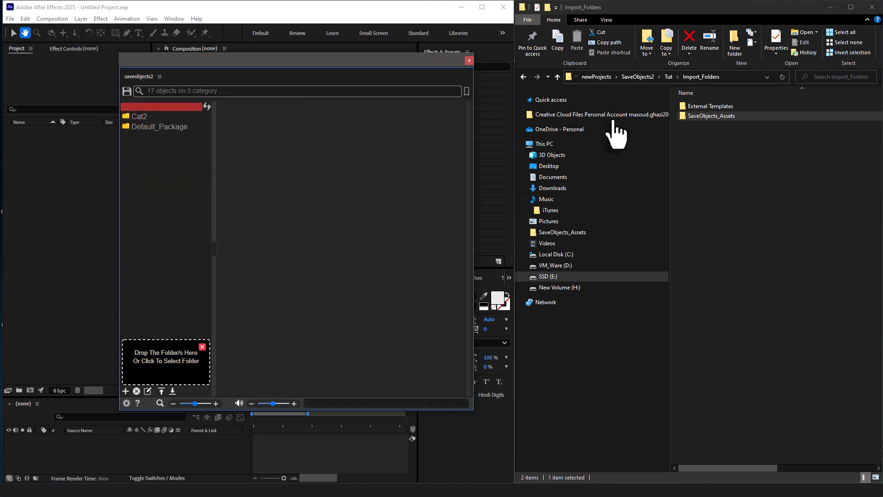
left_click(740, 108)
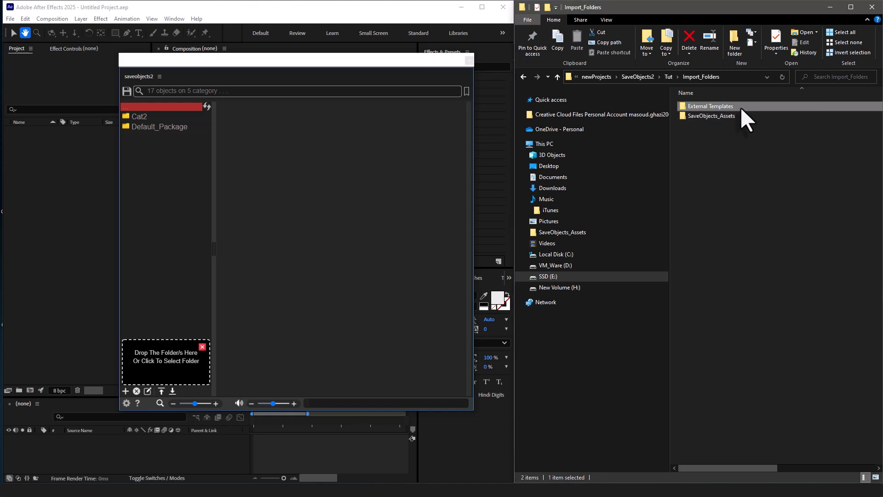
double_click(733, 107)
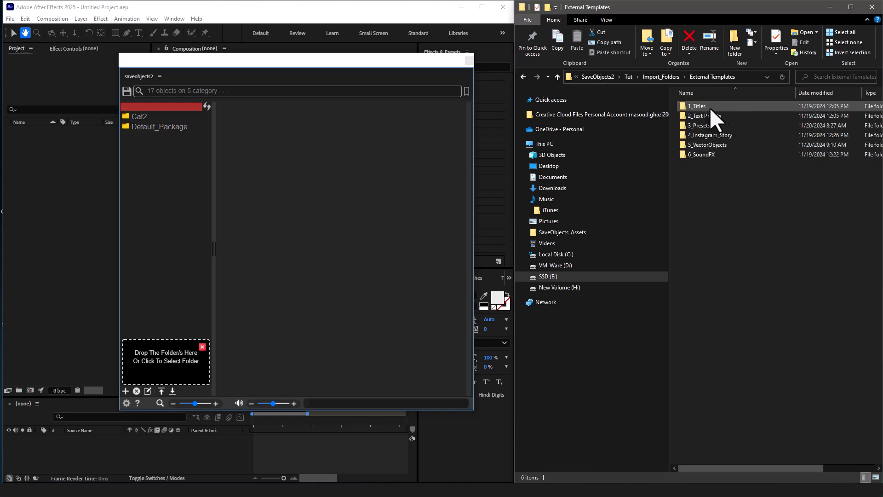
double_click(693, 106)
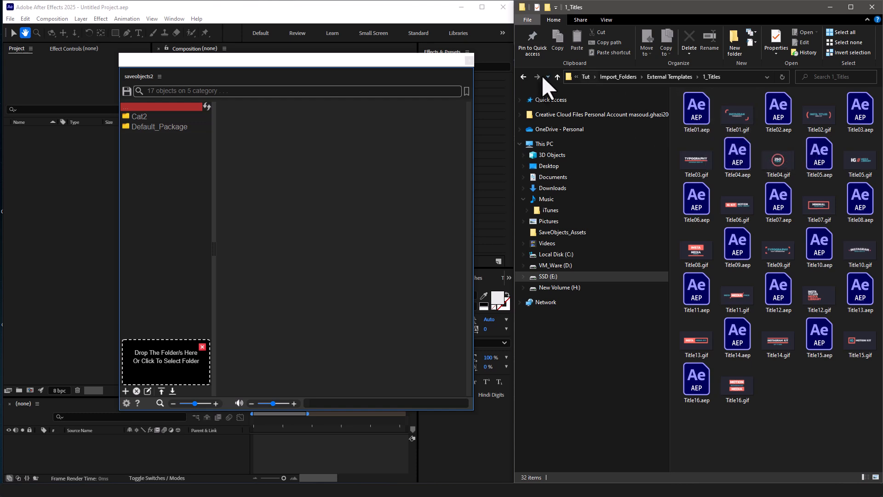
left_click(522, 76)
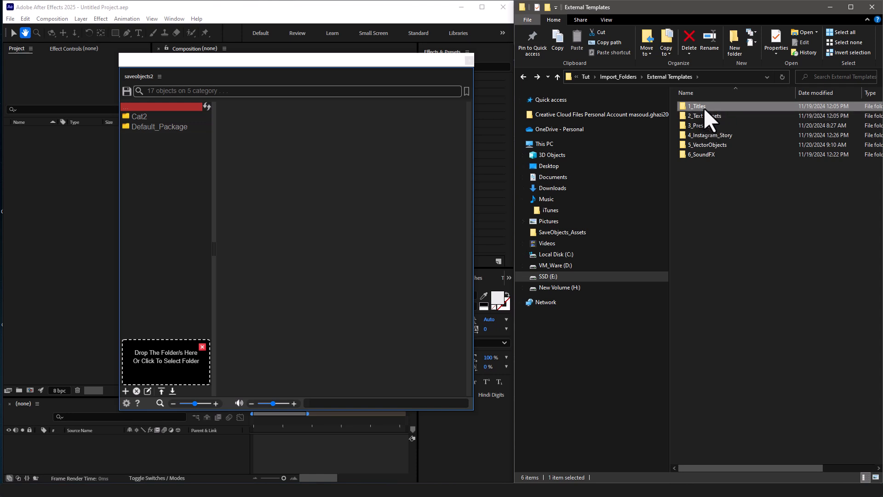
left_click_drag(709, 105, 179, 359)
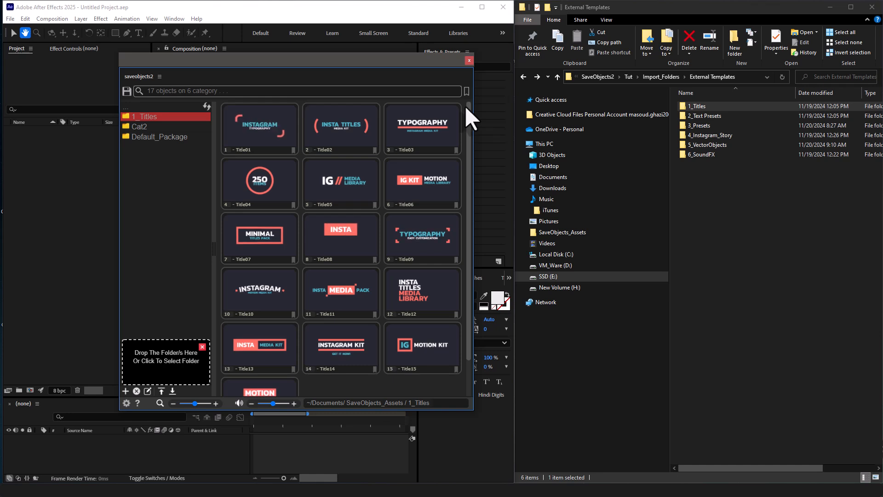
Import the 2_Text Presets folder from External Templates into the Cat2 category, checking its files beforehand.
left_click(172, 108)
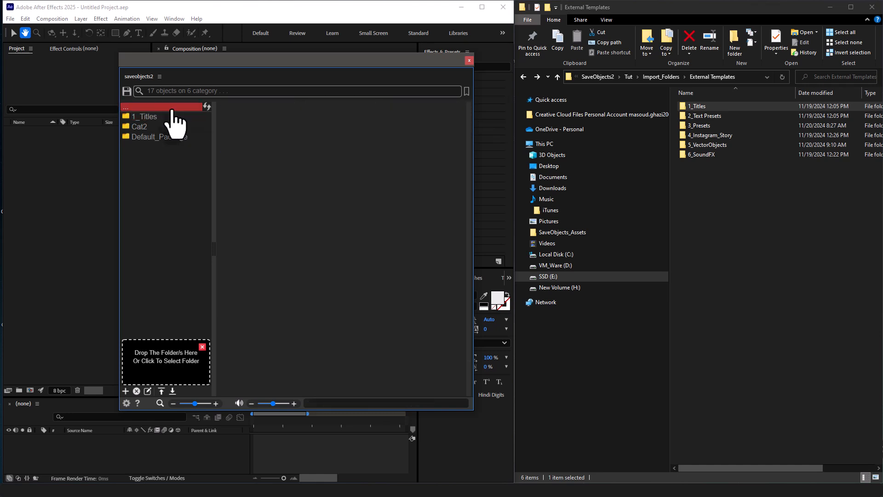
double_click(731, 115)
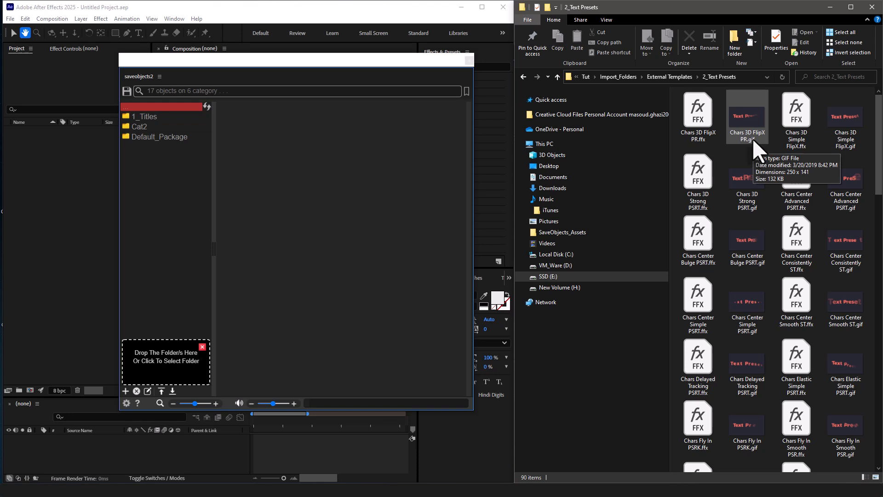
left_click(523, 76)
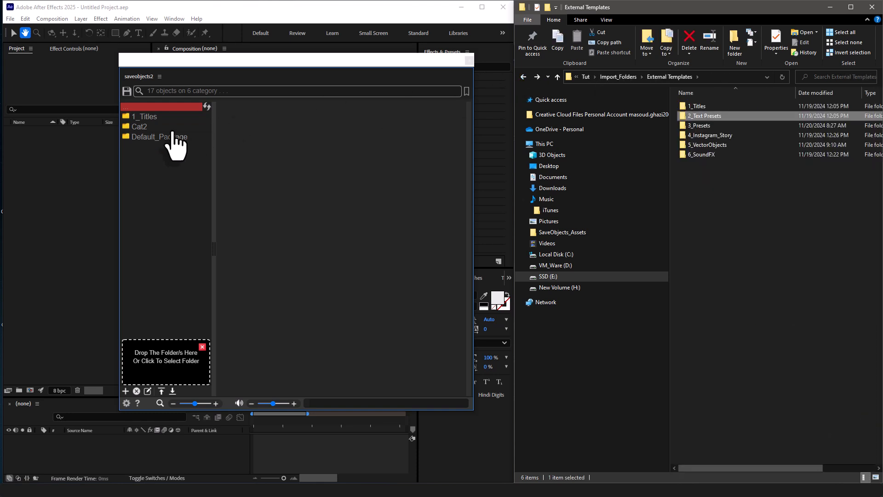
left_click(156, 129)
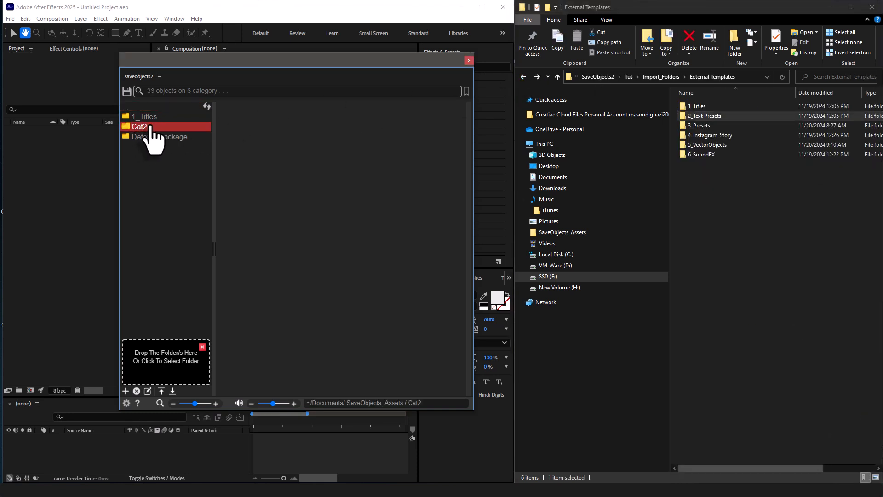
left_click_drag(715, 116, 169, 357)
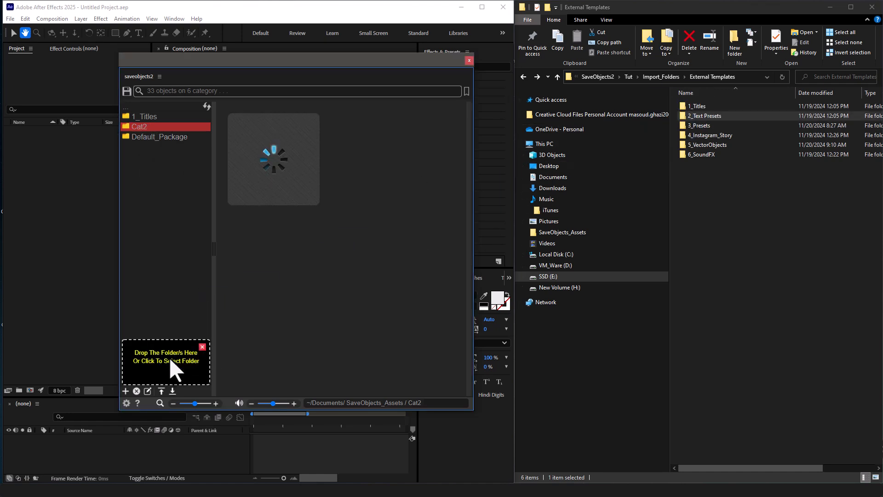
Open the 2_Text Presets subcategory under Cat2 and look through its animated preset previews.
left_click(162, 137)
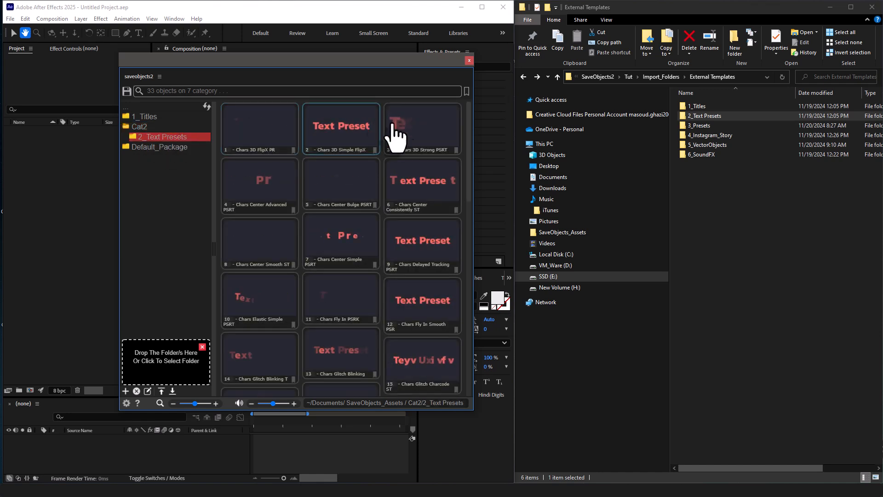
scroll(468, 185, "down", 1)
scroll(468, 185, "up", 1)
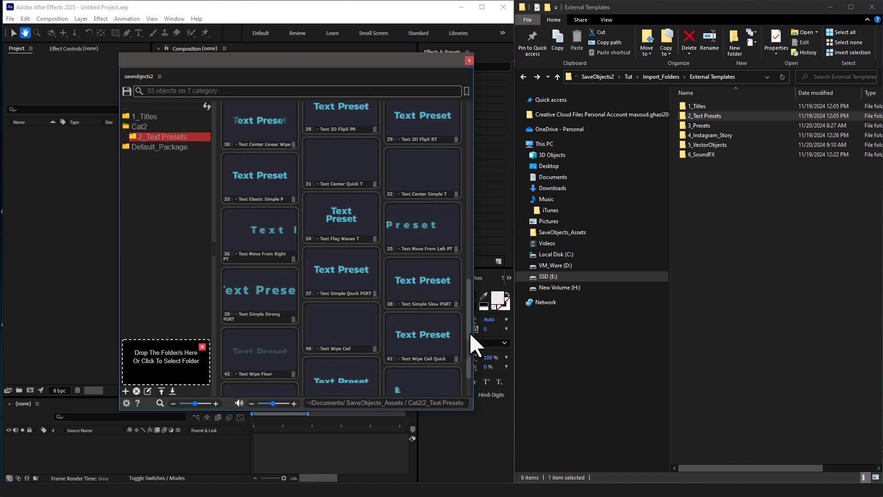
Examine the structure of the 3_Presets folder in File Explorer, including Presets Files and its Blur subfolder.
left_click(721, 124)
double_click(720, 122)
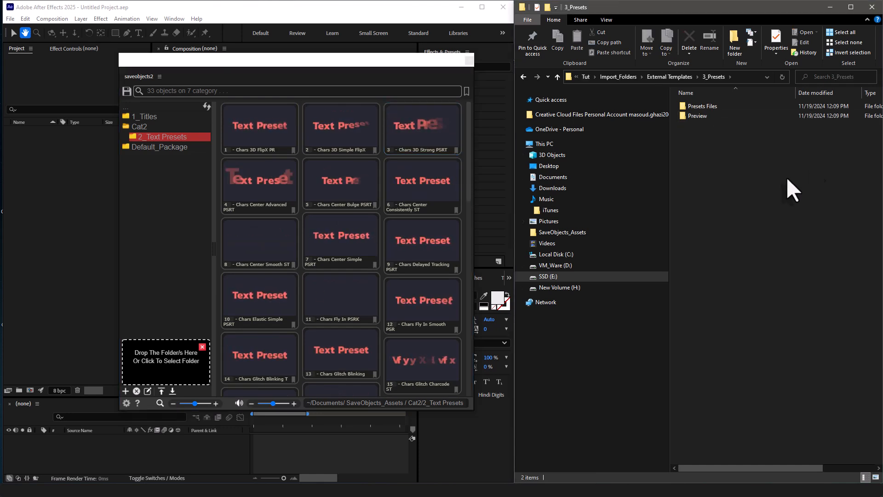
double_click(721, 105)
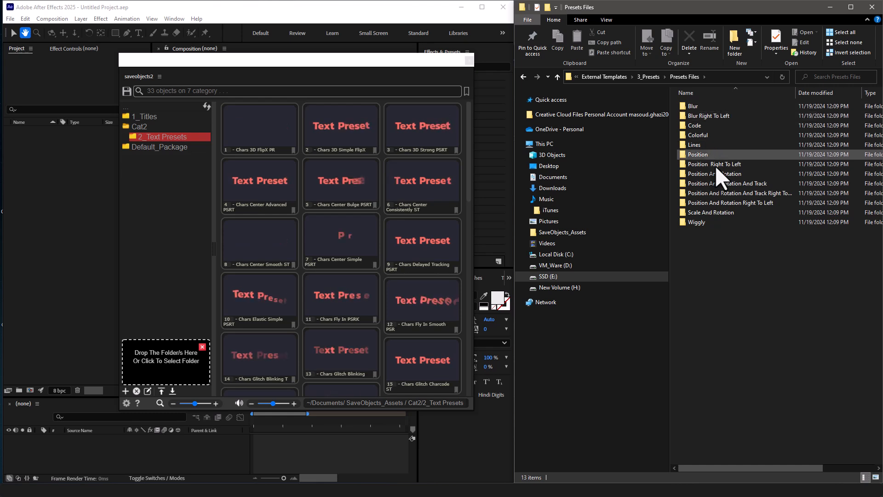
double_click(707, 107)
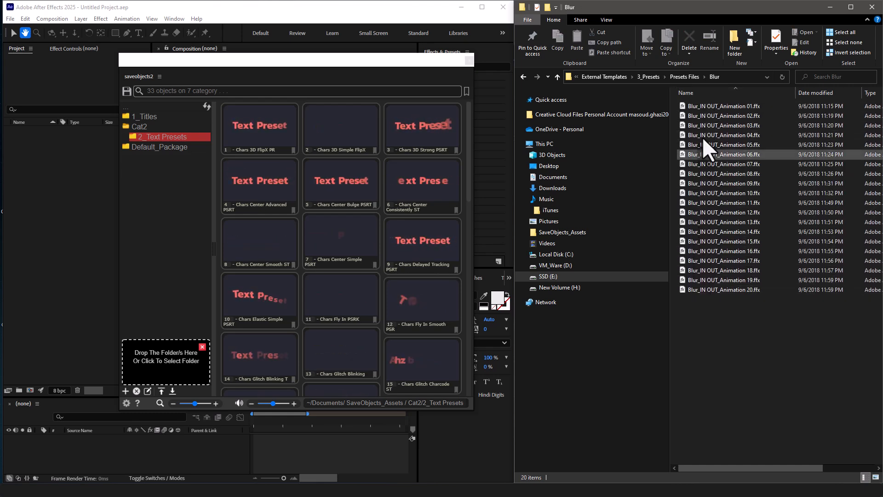
left_click(523, 76)
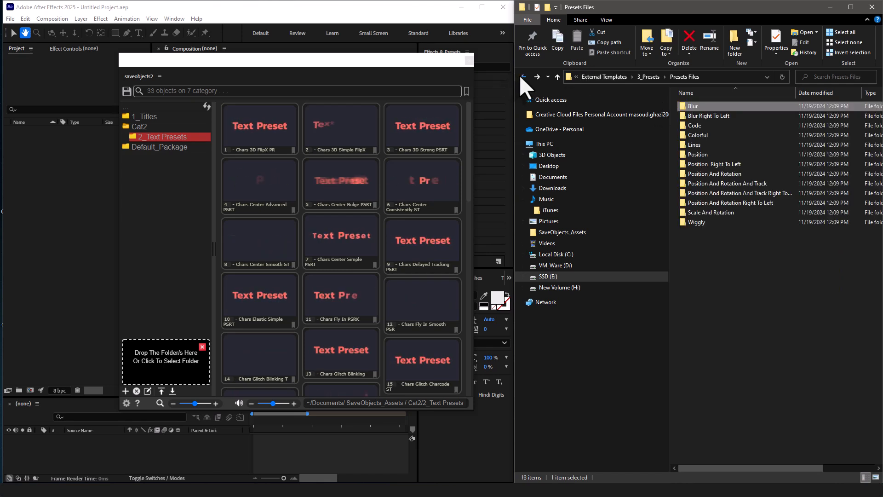
left_click(523, 77)
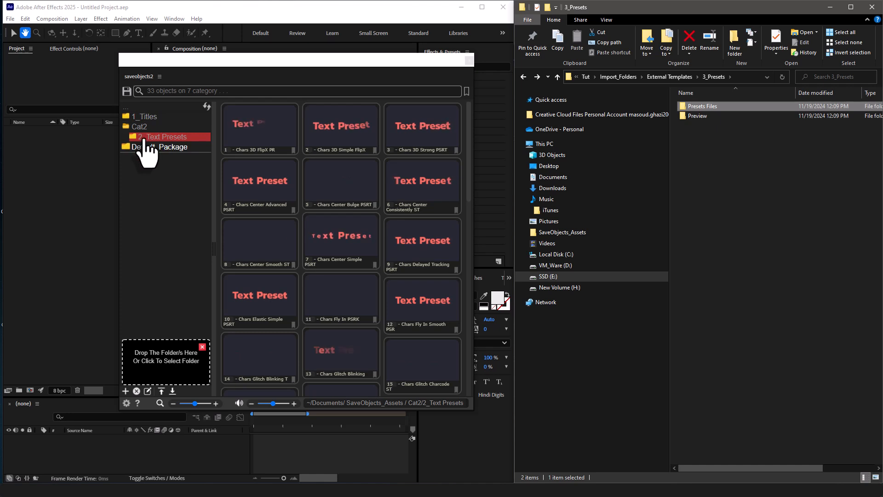
Create a new category named Text presets at the root of the category list.
left_click(145, 111)
left_click(146, 108)
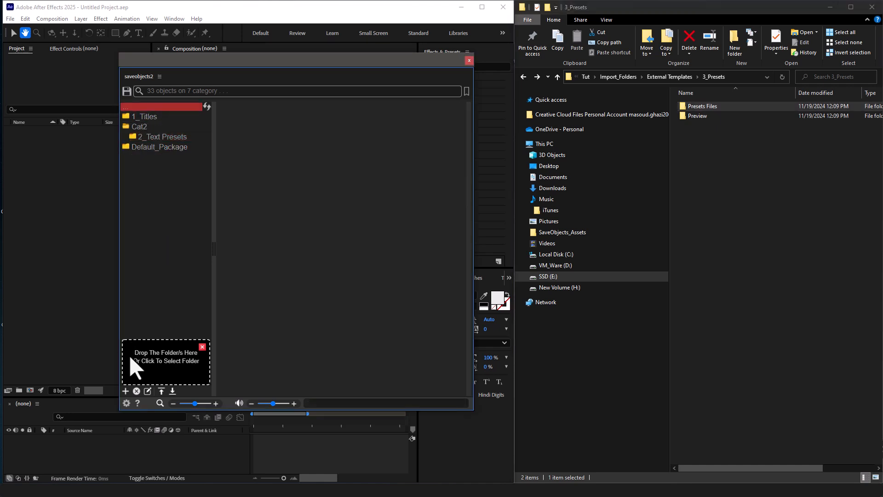
left_click(125, 390)
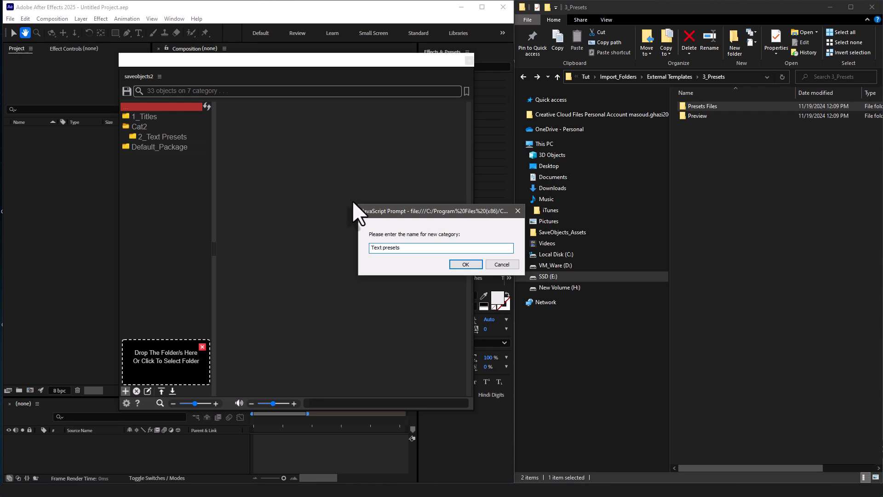
left_click(476, 265)
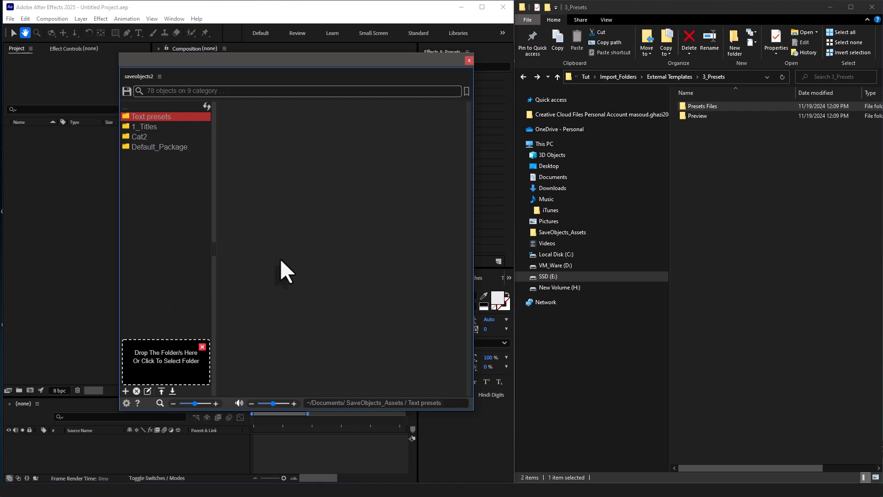
Import all folders from Presets Files, Blur through Wiggly, into the Text presets category and check the imported Blur presets.
double_click(717, 106)
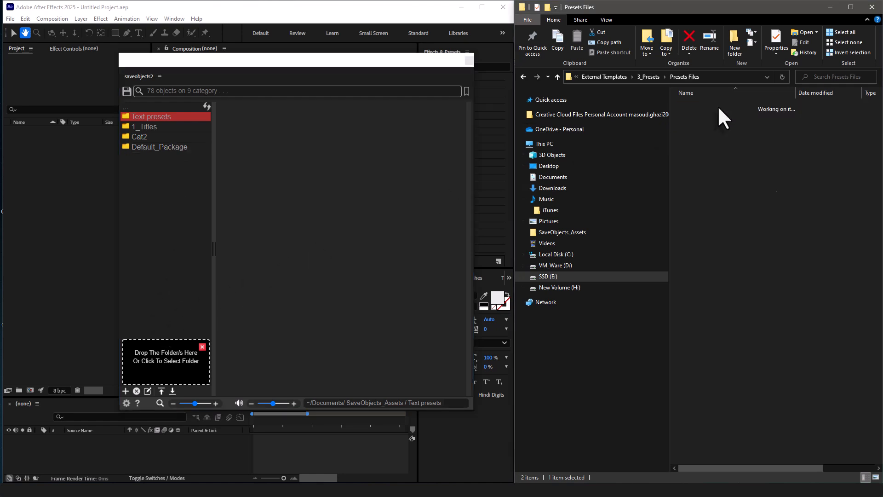
left_click_drag(798, 243, 175, 365)
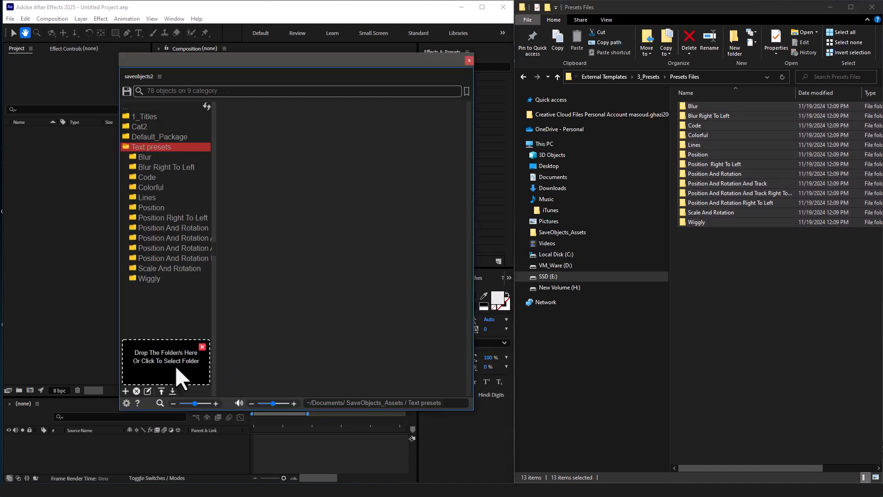
left_click(167, 157)
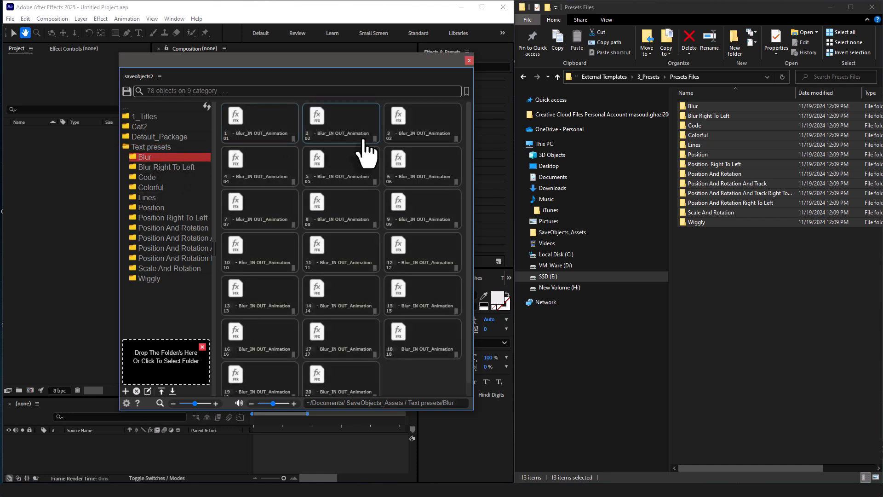
scroll(365, 207, "down", 1)
left_click(150, 148)
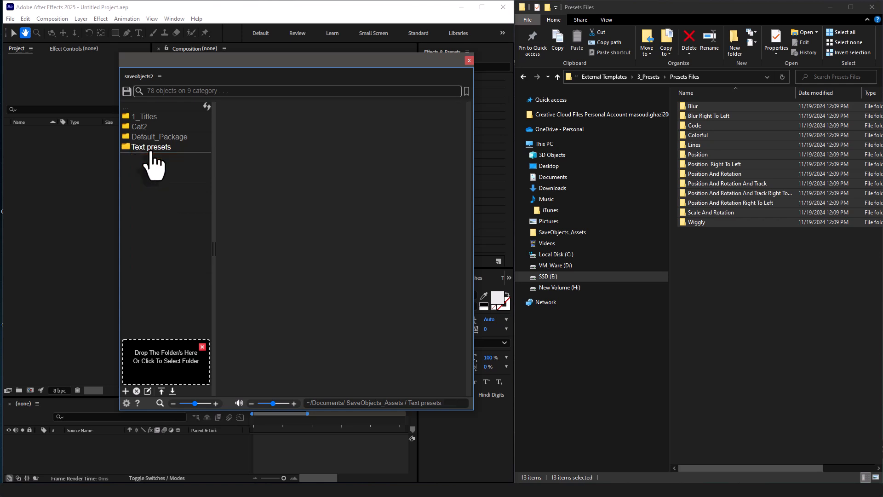
Import all folders from the 3_Presets Preview folder into the Text presets category, checking the Blur preview videos beforehand.
left_click(648, 77)
double_click(709, 116)
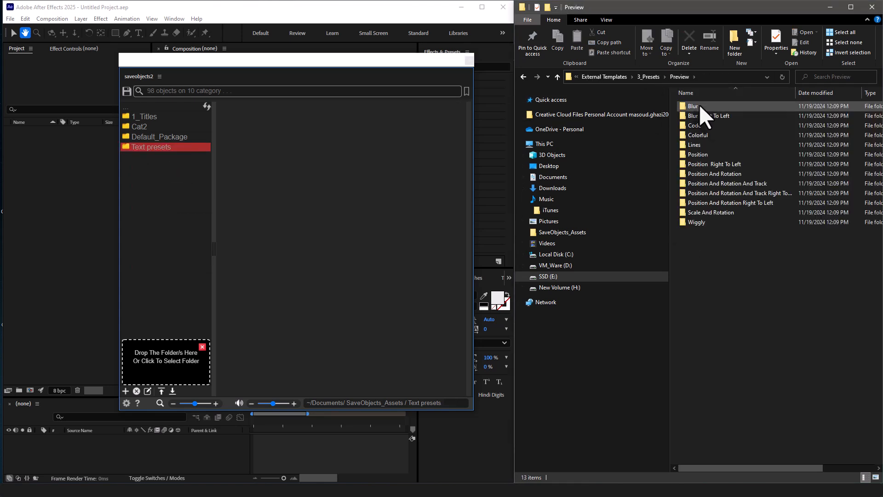
double_click(702, 107)
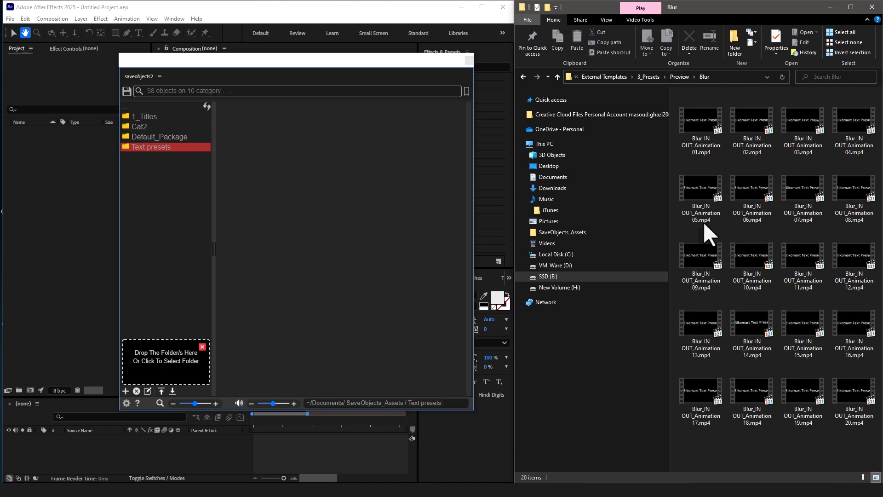
left_click(524, 76)
left_click_drag(772, 285, 170, 358)
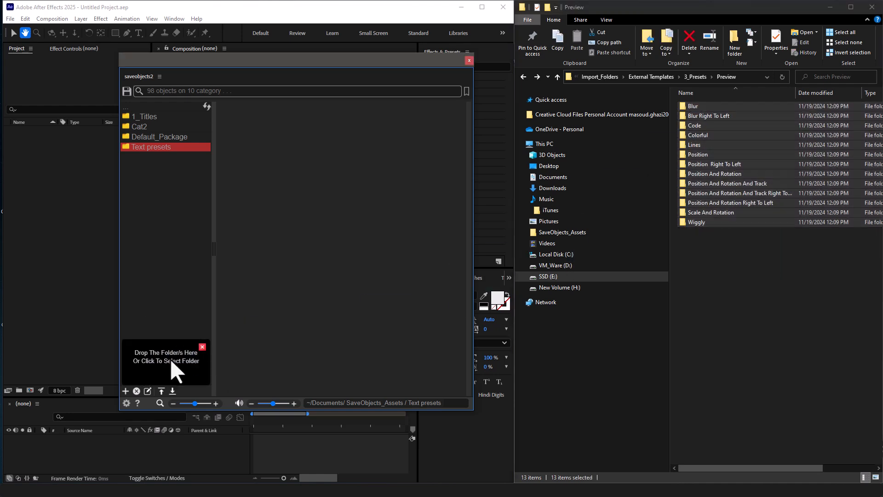
Look through the animated previews in the Blur, Position Right To Left and Position And Rotation subcategories of Text presets.
left_click(156, 148)
left_click(156, 157)
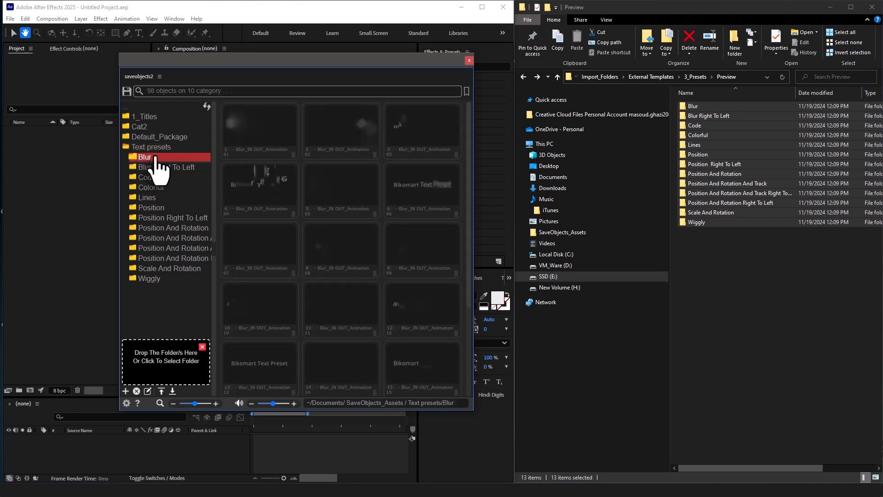
scroll(461, 215, "down", 3)
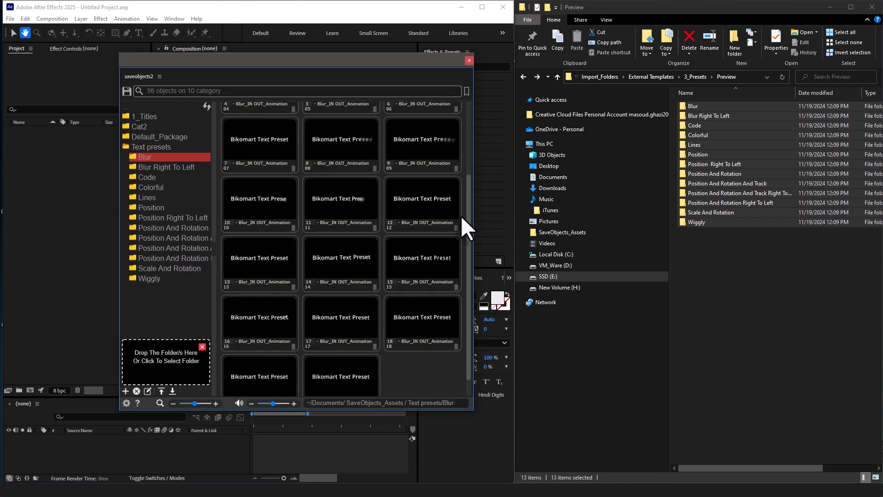
scroll(462, 238, "up", 2)
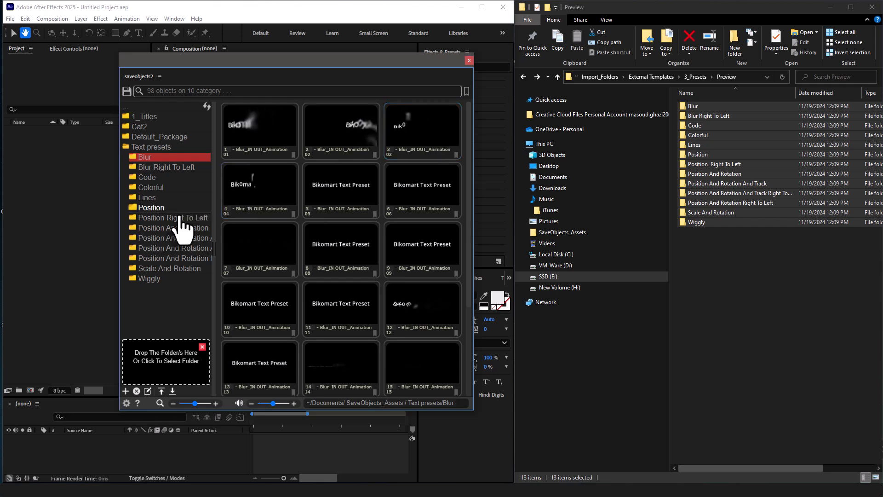
left_click(178, 218)
left_click(177, 229)
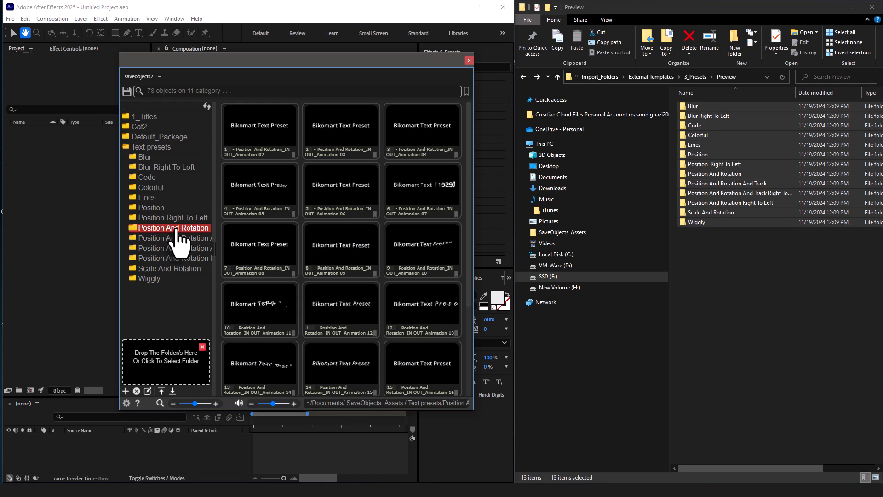
Import the 4_Instagram_Story folder from External Templates into the root of the category list, checking its files beforehand.
left_click(162, 108)
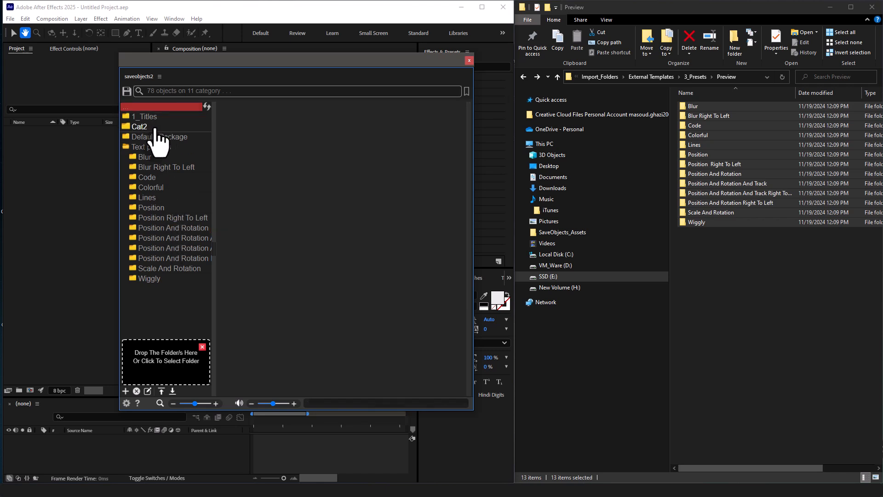
left_click(161, 146)
left_click(162, 108)
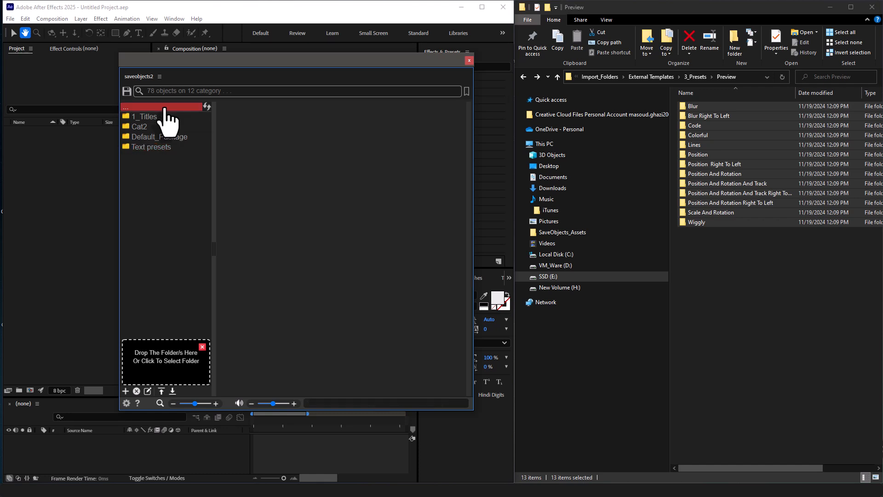
left_click(664, 77)
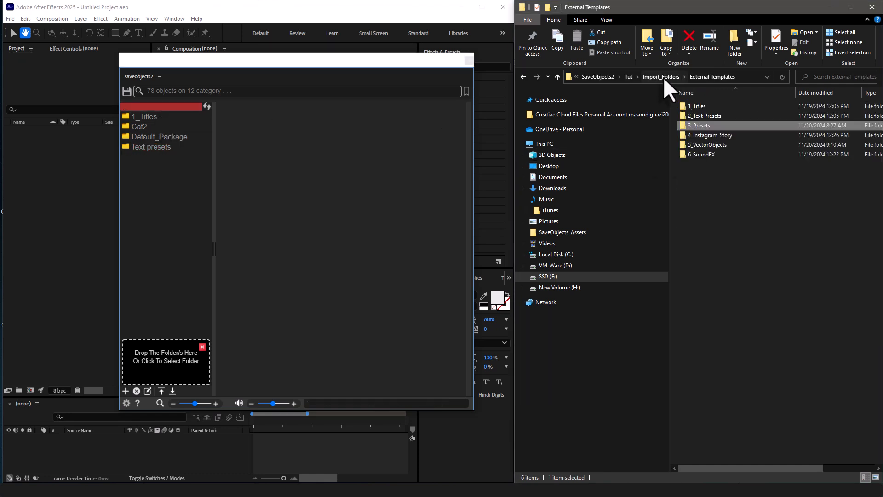
double_click(720, 134)
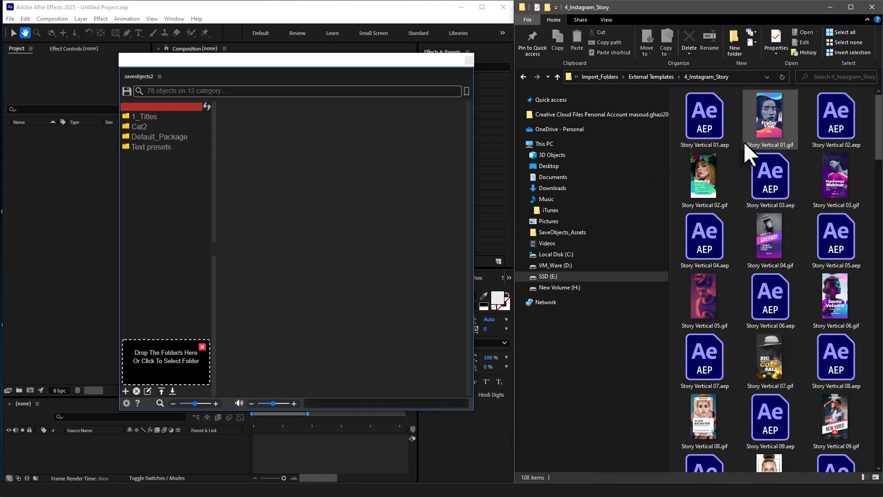
left_click(522, 77)
left_click_drag(719, 135, 176, 355)
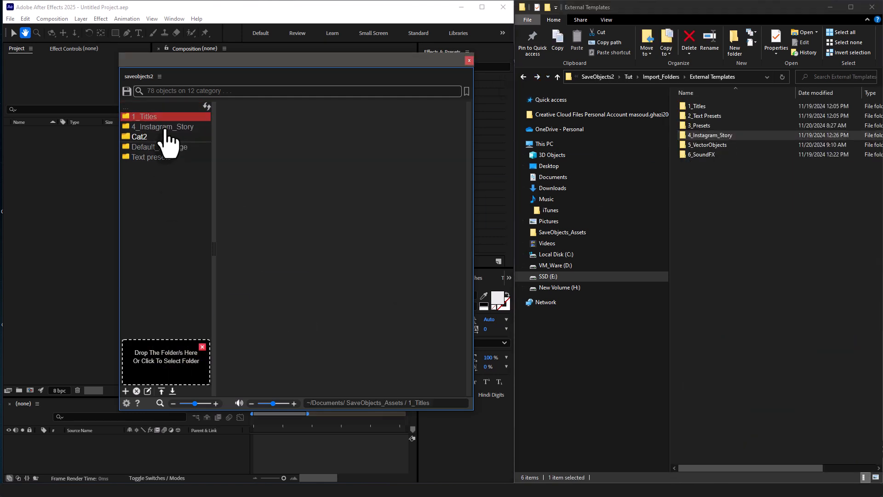
Open the 4_Instagram_Story category and try different panel widths, divider positions and thumbnail sizes for its previews.
left_click(168, 127)
left_click_drag(473, 227, 538, 241)
mouse_move(214, 206)
left_mouse_down()
mouse_move(141, 203)
mouse_move(208, 204)
left_mouse_up()
left_click_drag(195, 403, 195, 403)
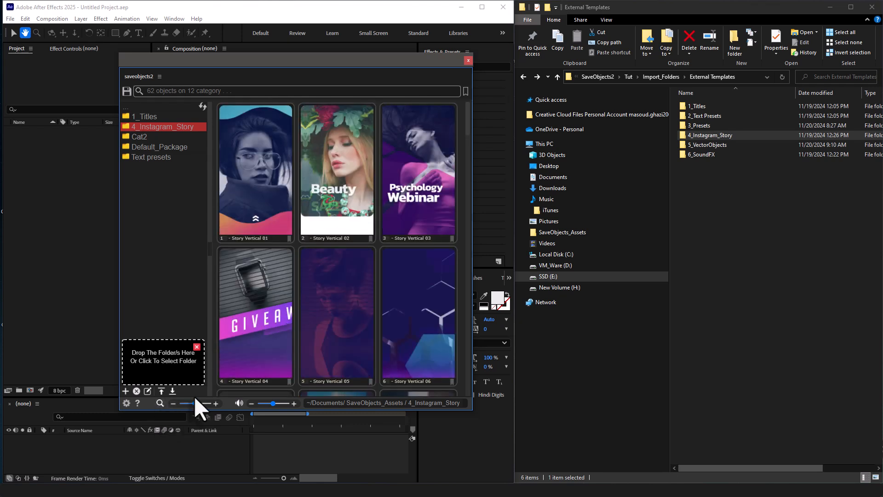
Create a new category named Vector icons at the root of the category list.
left_click(146, 109)
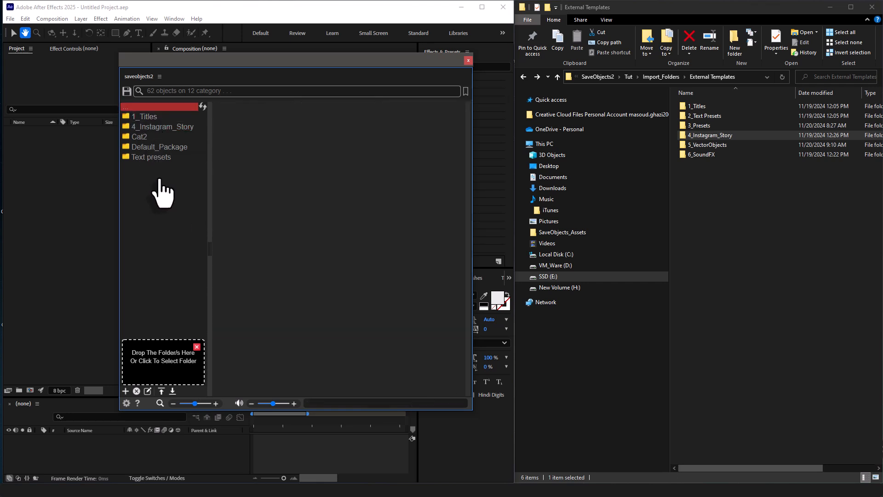
left_click(126, 391)
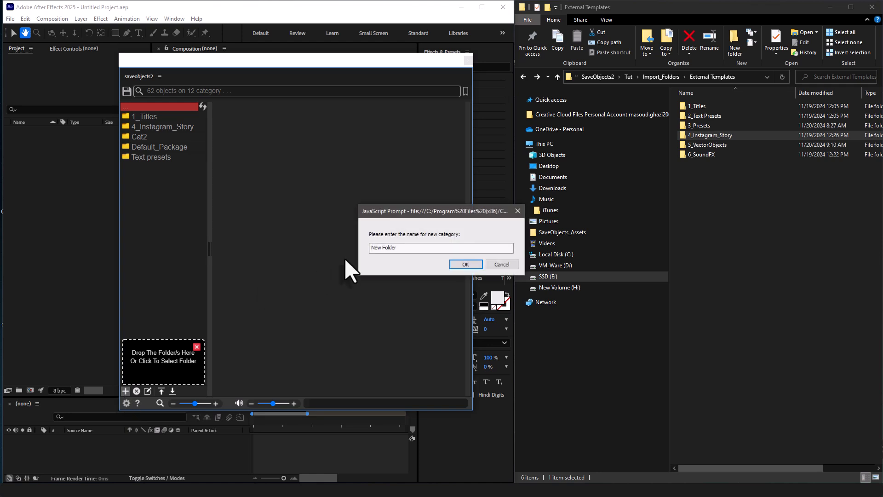
type("Vect")
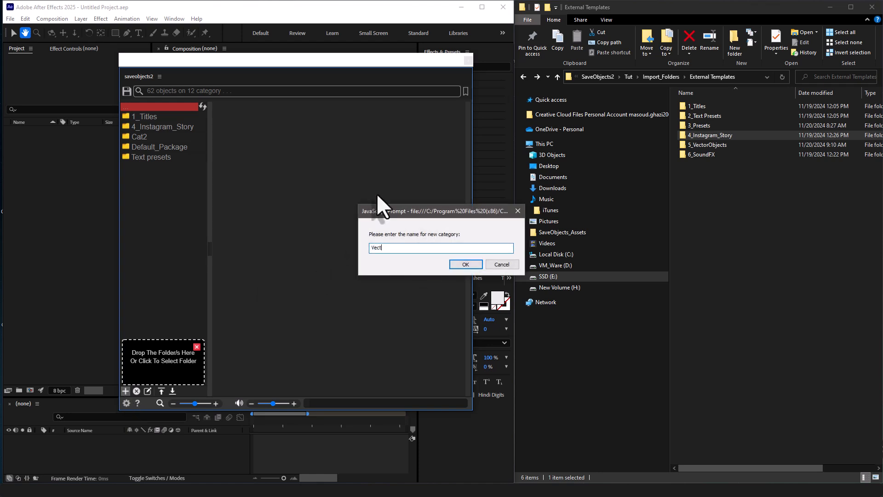
type("or icons")
left_click(469, 264)
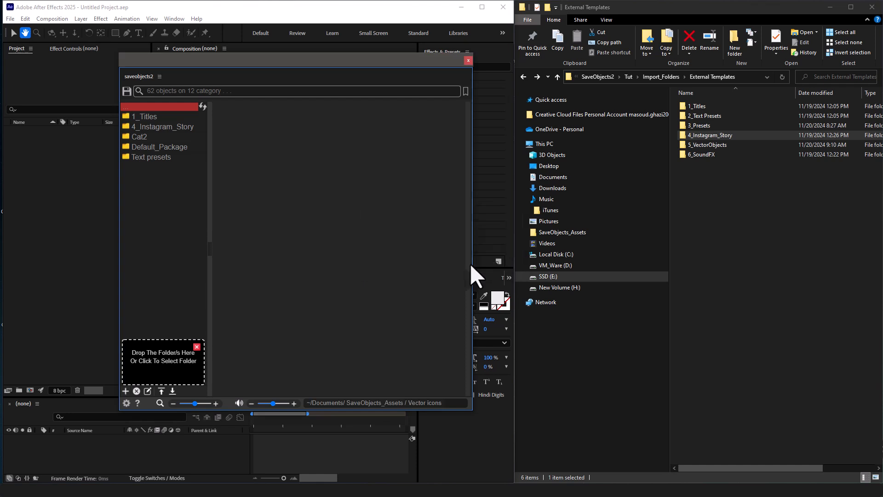
Examine the structure of the 5_VectorObjects folder in File Explorer, including 01 - Technology _ devices and its 360 camera (one) subfolder.
double_click(727, 144)
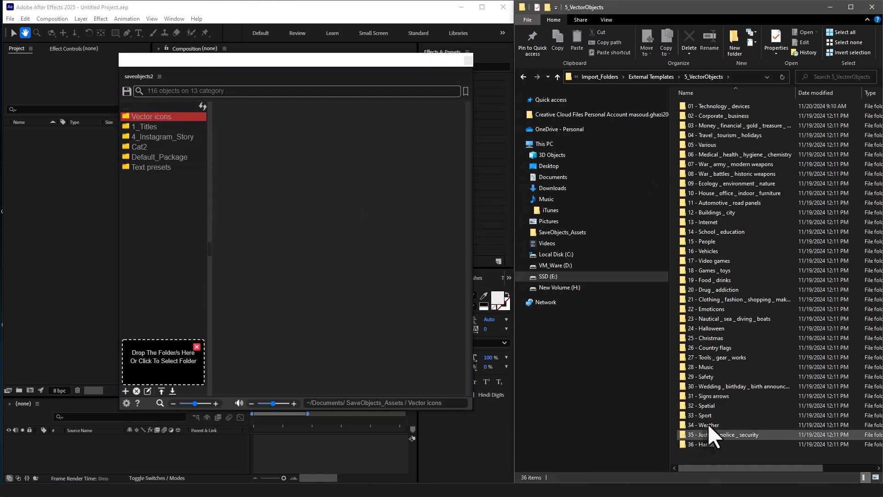
double_click(722, 107)
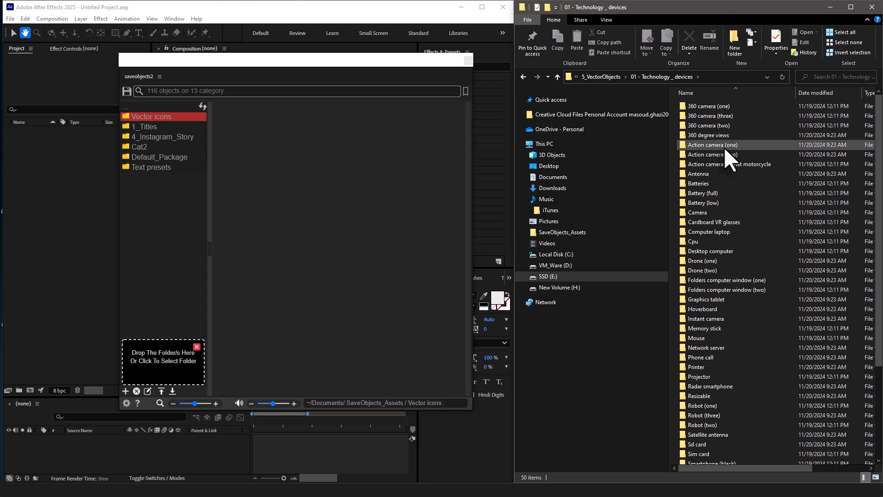
scroll(718, 312, "up", 3)
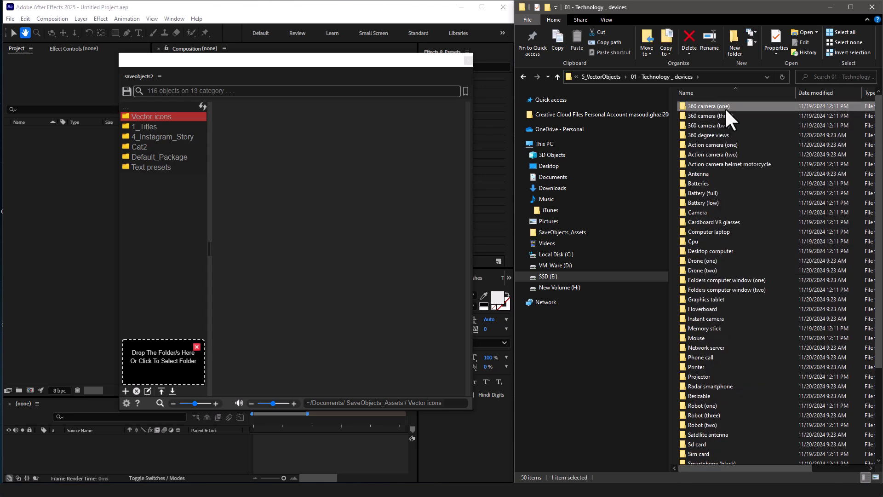
double_click(725, 106)
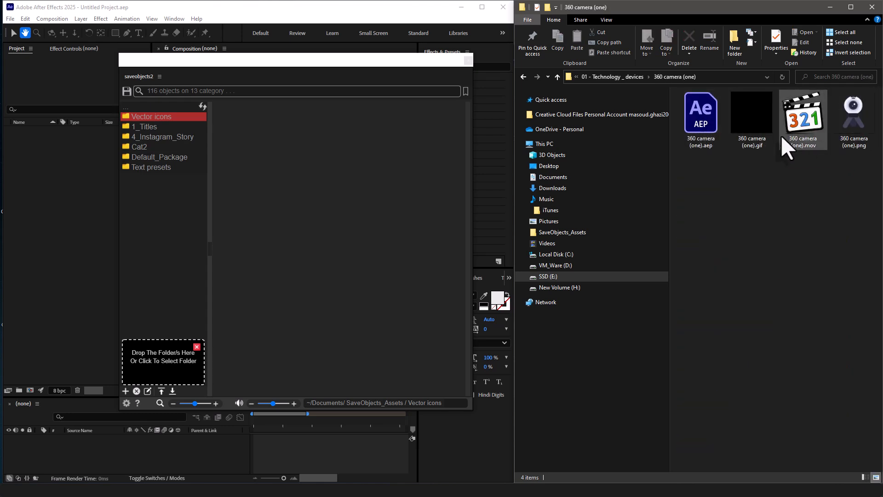
left_click(518, 74)
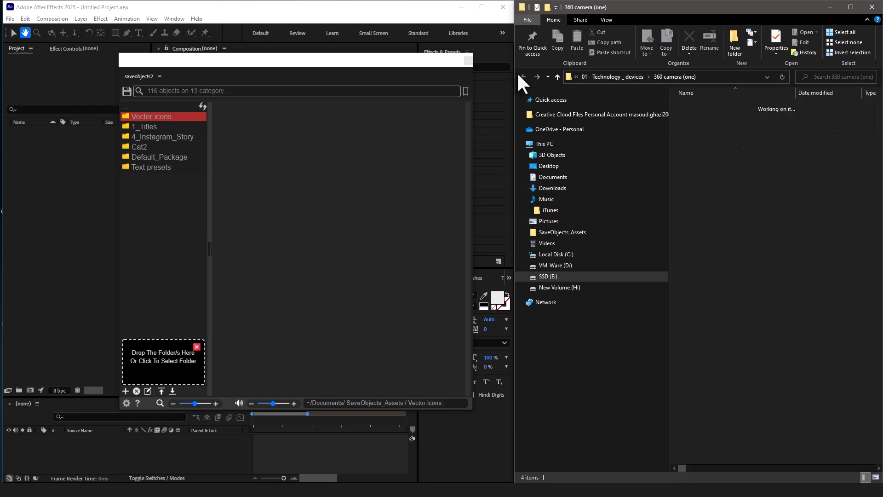
left_click(518, 73)
left_click(518, 74)
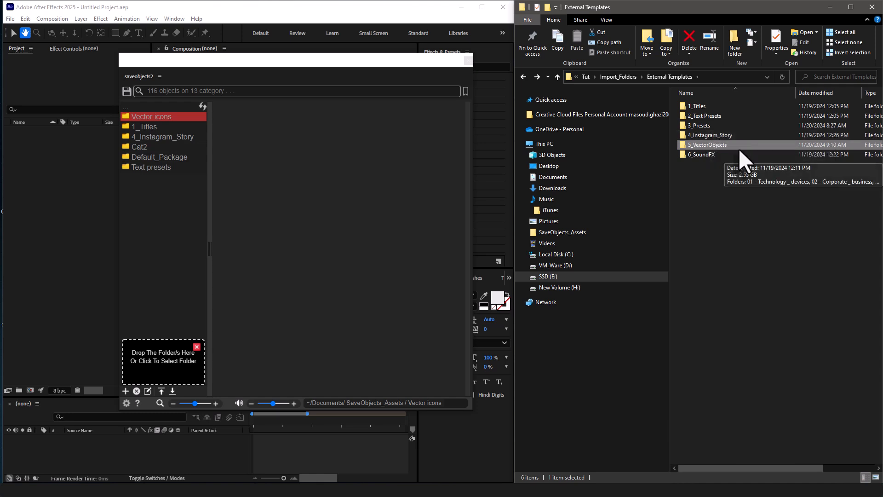
Import folders 01 - Technology _ devices through 08 - War _ battles _ historic weapons from 5_VectorObjects into the Vector icons category.
double_click(738, 147)
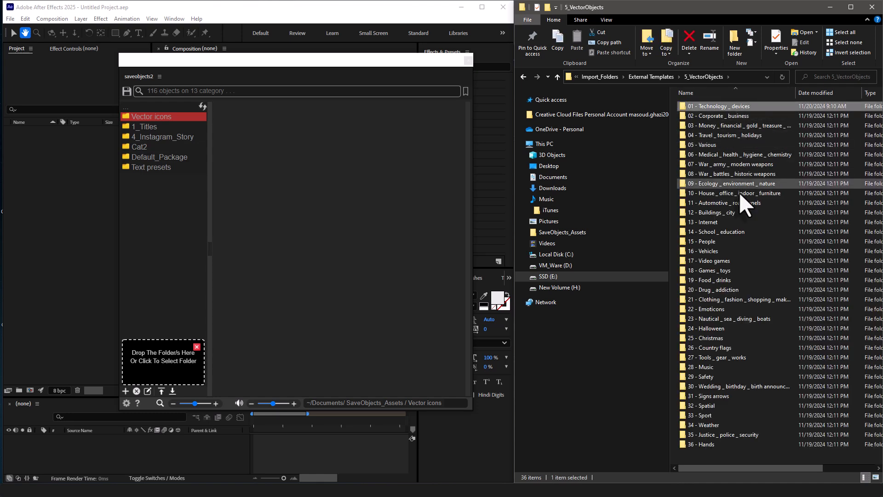
left_click(738, 173, "shift")
left_click_drag(723, 163, 161, 366)
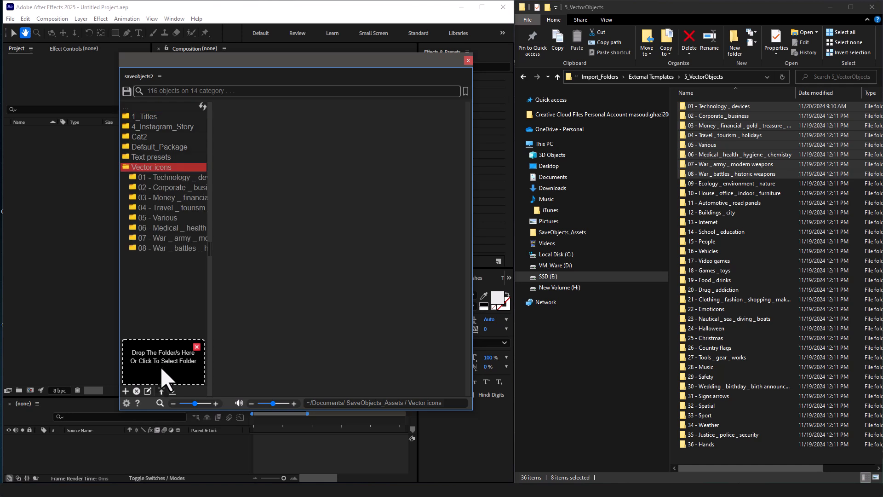
Look through the icon previews in the 01 - Technology, 05 - Various and 07 - War _ army subcategories of Vector icons.
left_click(185, 181)
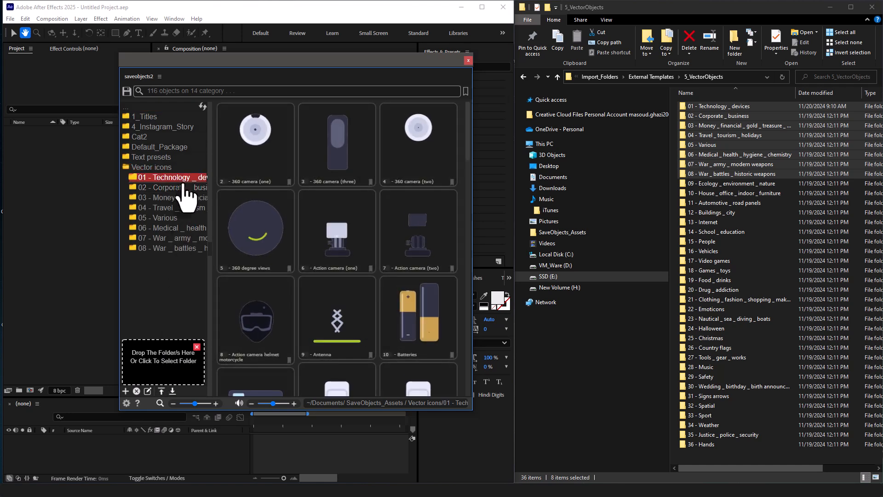
left_click(182, 219)
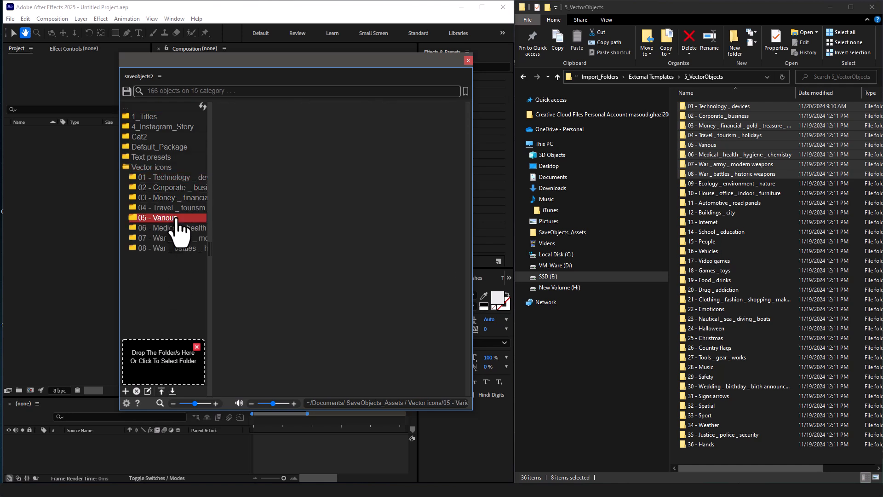
left_click(175, 239)
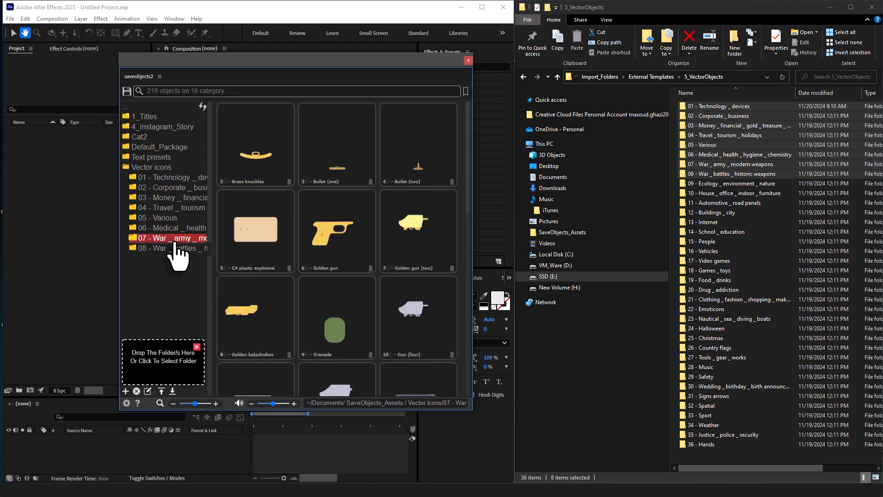
Add the SSD (E:) drive as the SaveObjects package folder in the settings and dismiss the folder drop area.
left_click(659, 76)
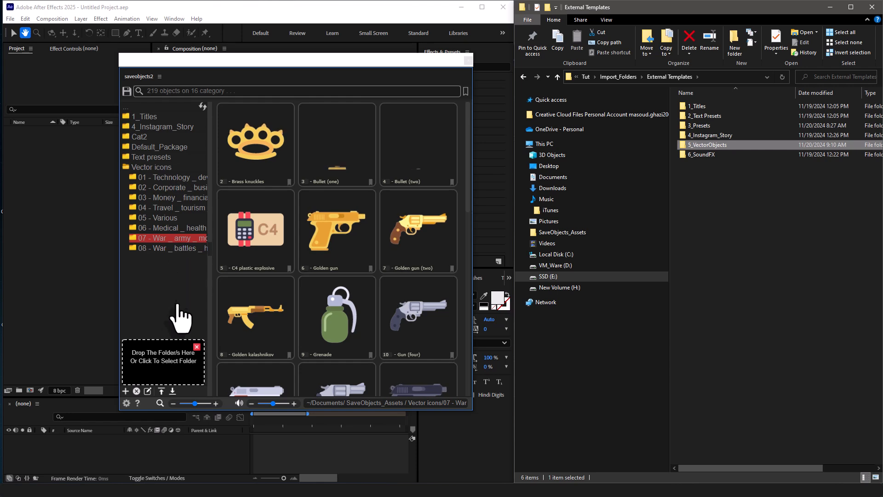
left_click(127, 401)
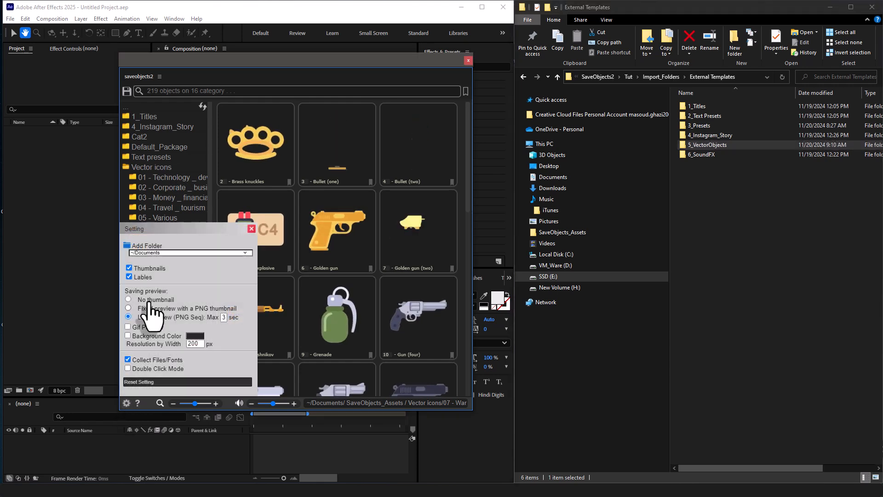
left_click(128, 246)
double_click(410, 250)
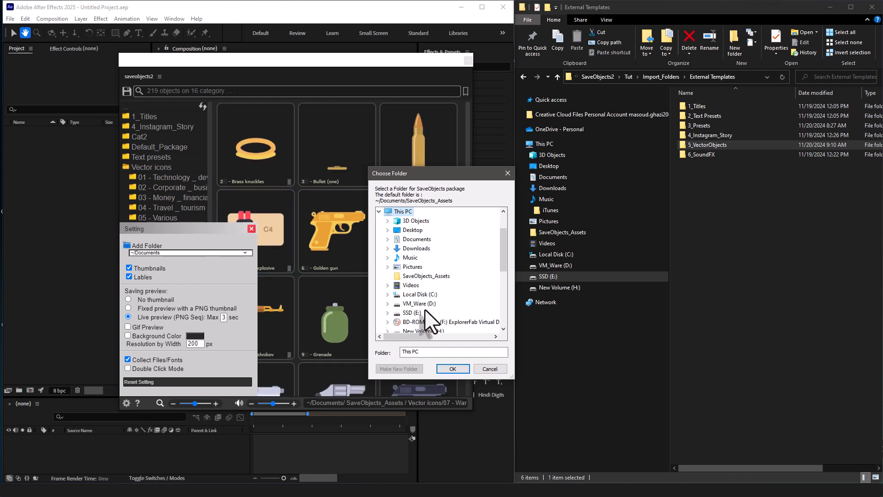
double_click(437, 340)
left_click(456, 369)
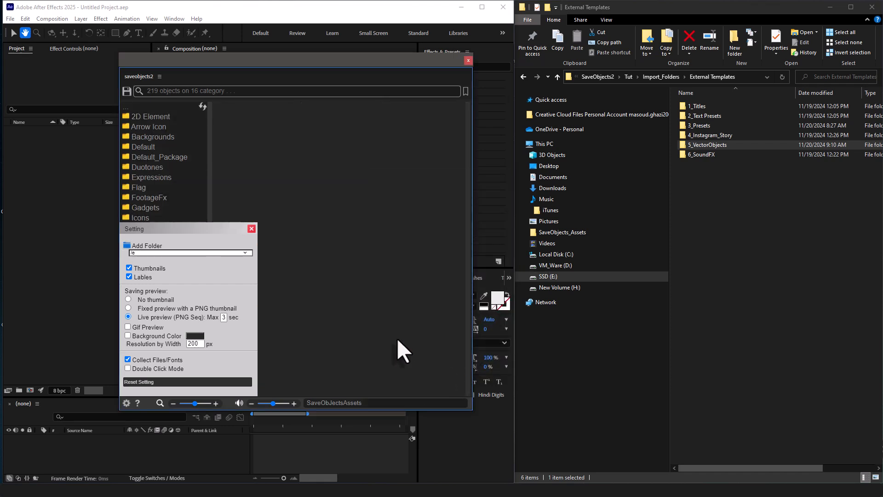
left_click(251, 228)
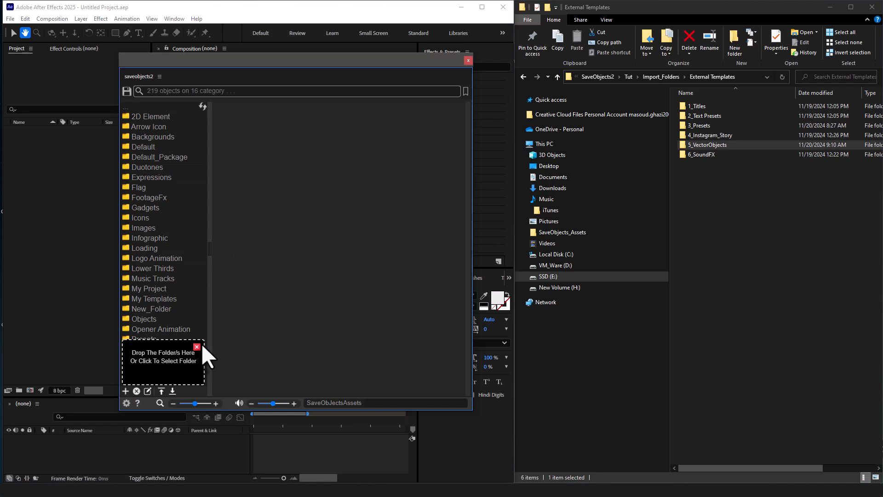
left_click(198, 346)
Look through the asset previews in the VectorObjects, Titles/TitlesStroy, SpeedGraph and Sound FX categories.
scroll(200, 343, "down", 3)
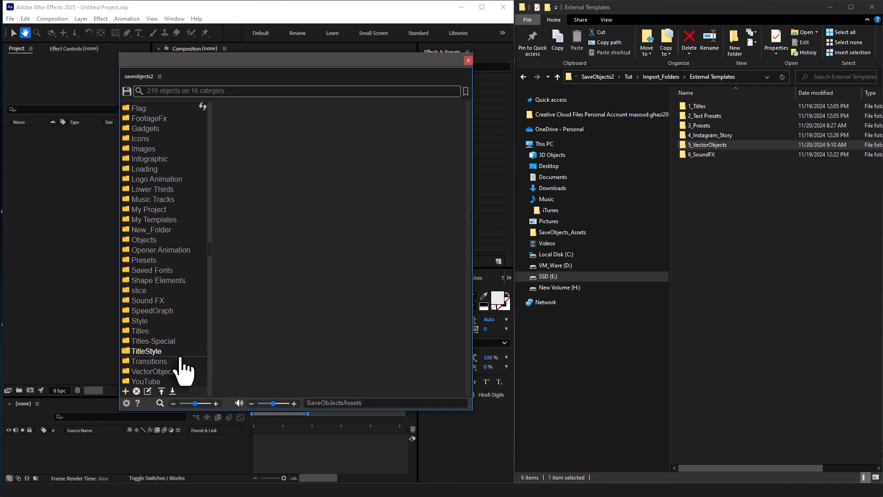
left_click(168, 372)
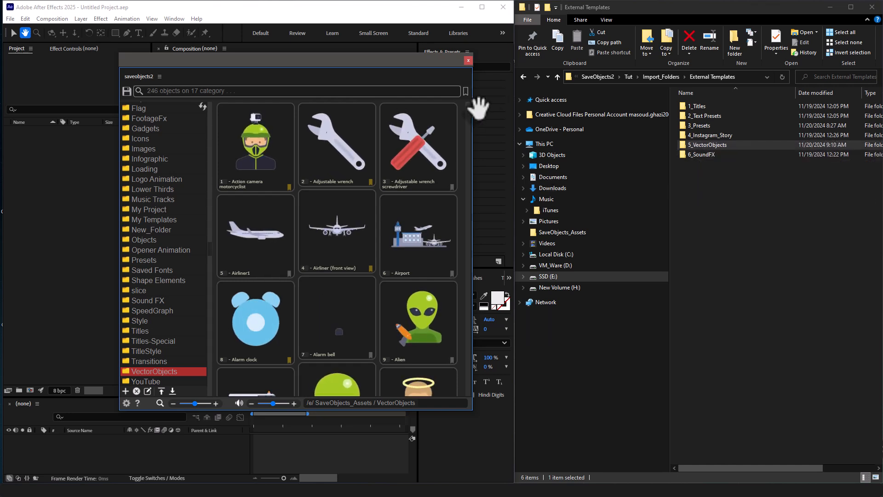
mouse_move(466, 104)
left_mouse_down()
mouse_move(462, 396)
mouse_move(473, 101)
left_mouse_up()
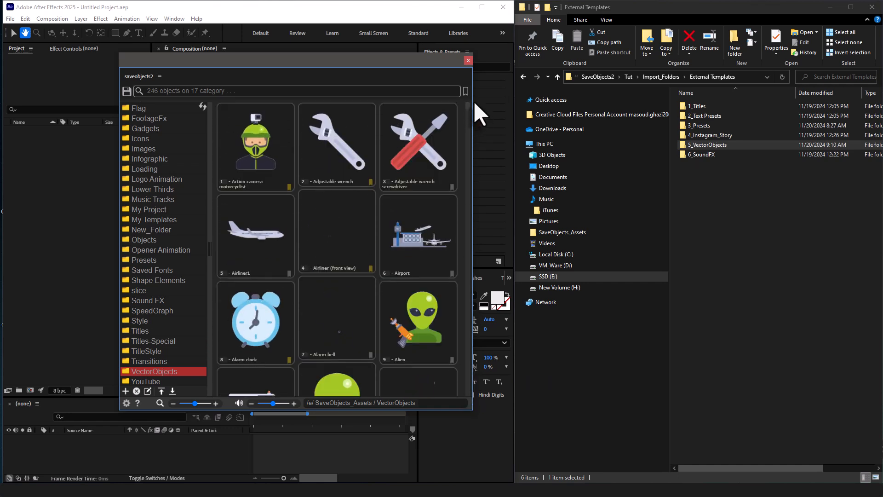
left_click(155, 333)
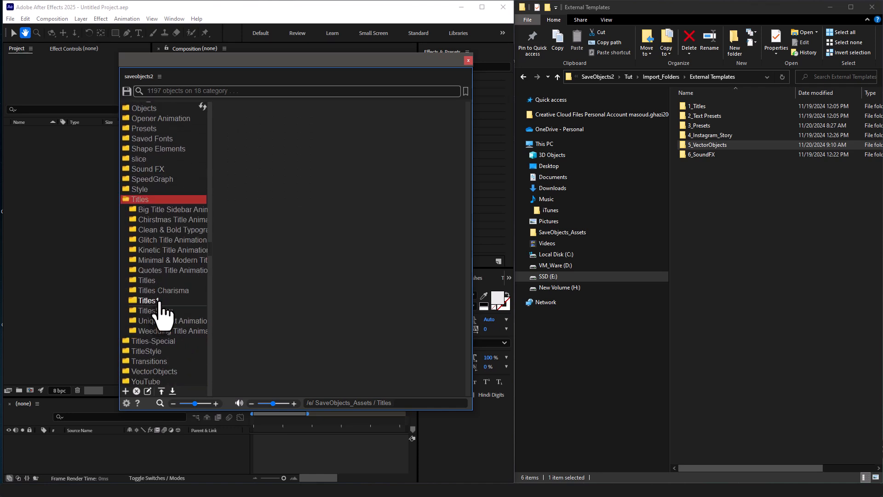
left_click(160, 311)
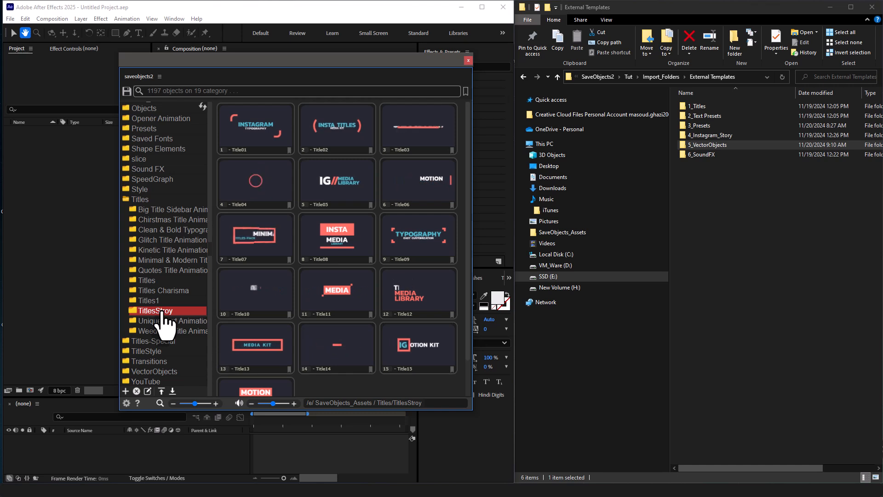
left_click(177, 179)
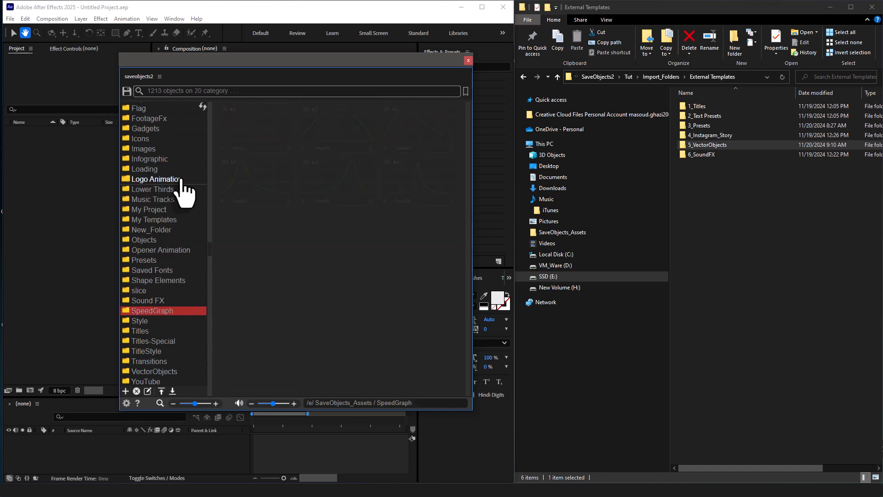
left_click(170, 302)
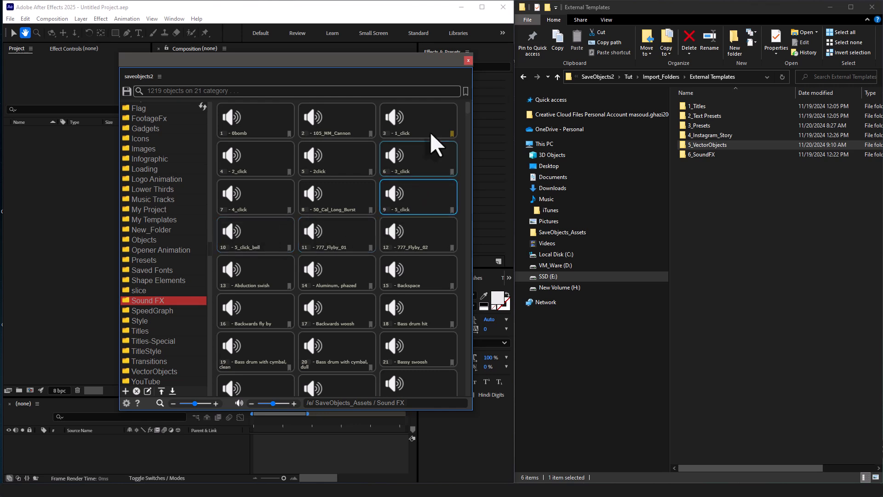
scroll(411, 322, "down", 2)
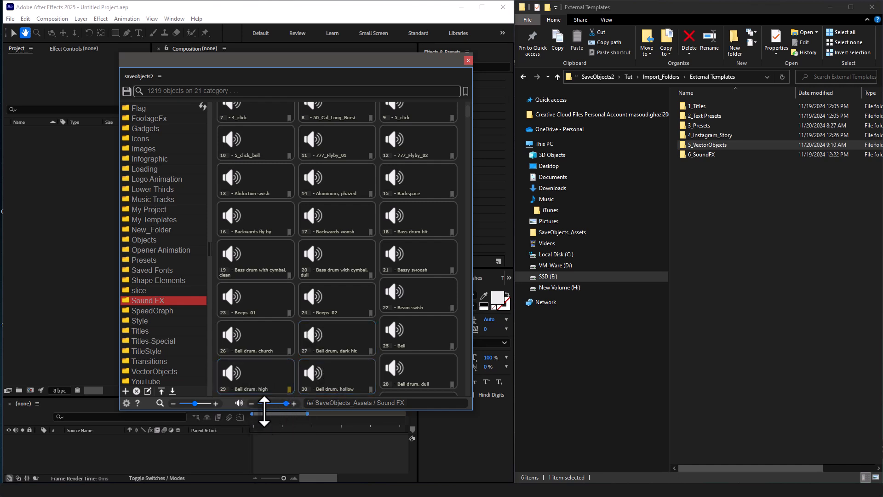
left_click(238, 404)
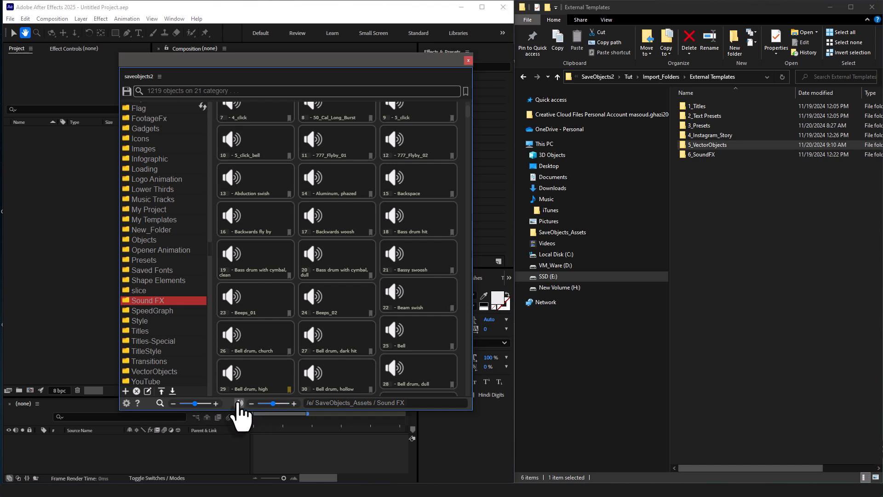
Look through the previews in Opener Slideshow, FootageFx/1 - EXPLOSIONS and the Fire subcategory of 2D Element/Elements 01.
left_click(182, 251)
left_click(178, 260)
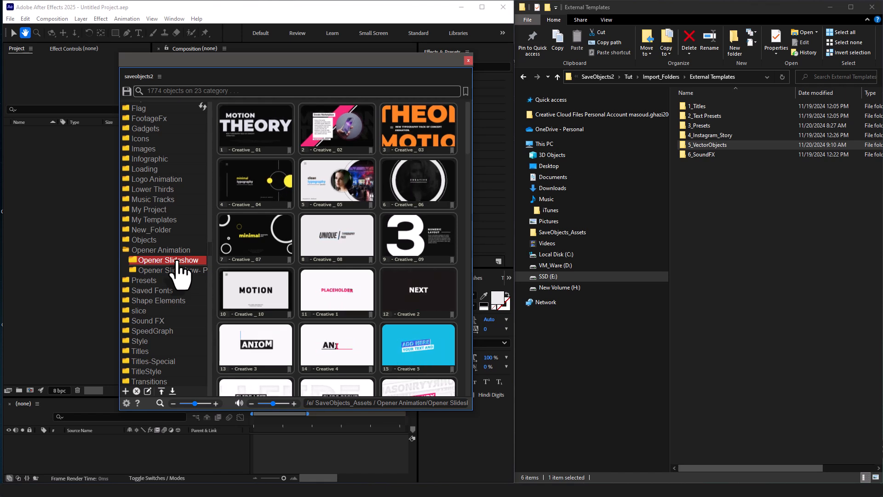
left_click(184, 118)
left_click(181, 128)
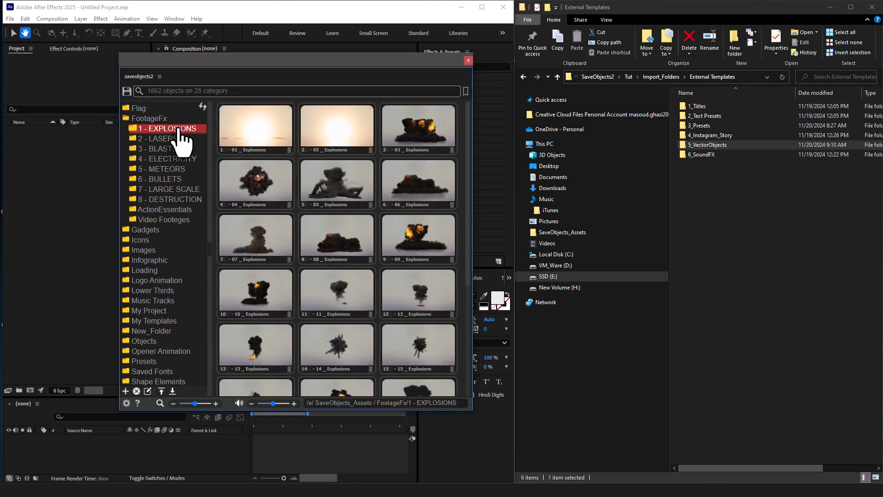
scroll(179, 133, "up", 5)
left_click(168, 128)
left_click(167, 117)
left_click(159, 126)
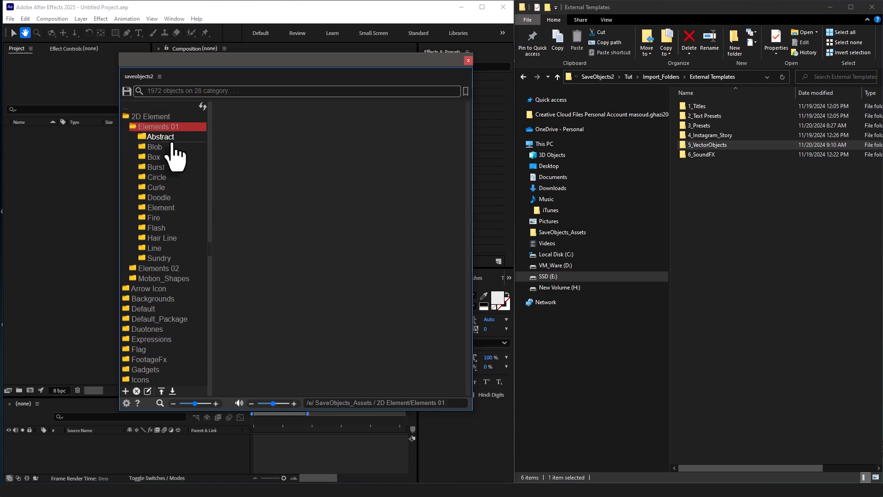
left_click(172, 217)
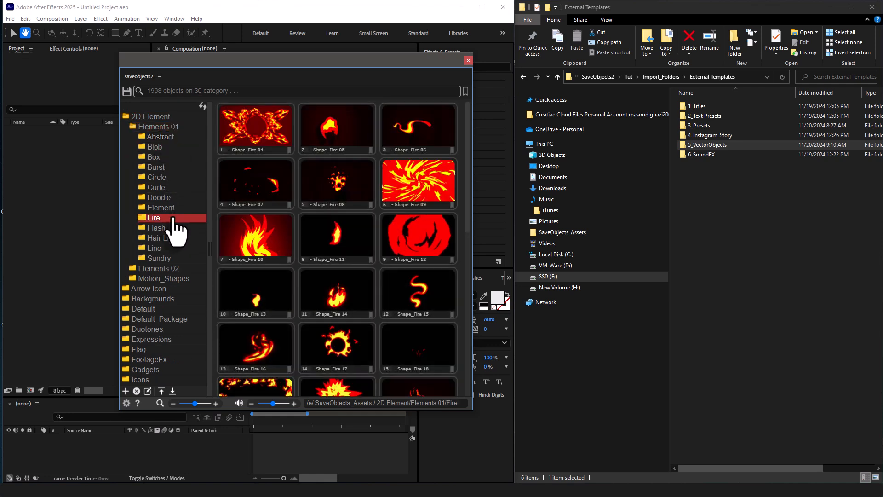
Examine the subcategories of Icons and the animated icon previews in Gaming.
scroll(176, 234, "down", 5)
scroll(175, 232, "down", 2)
left_click(173, 152)
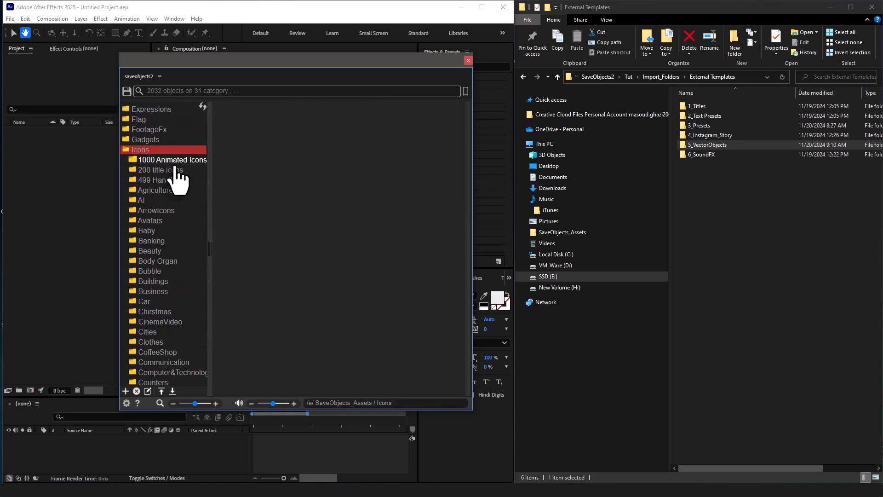
scroll(175, 198, "down", 5)
left_click(166, 275)
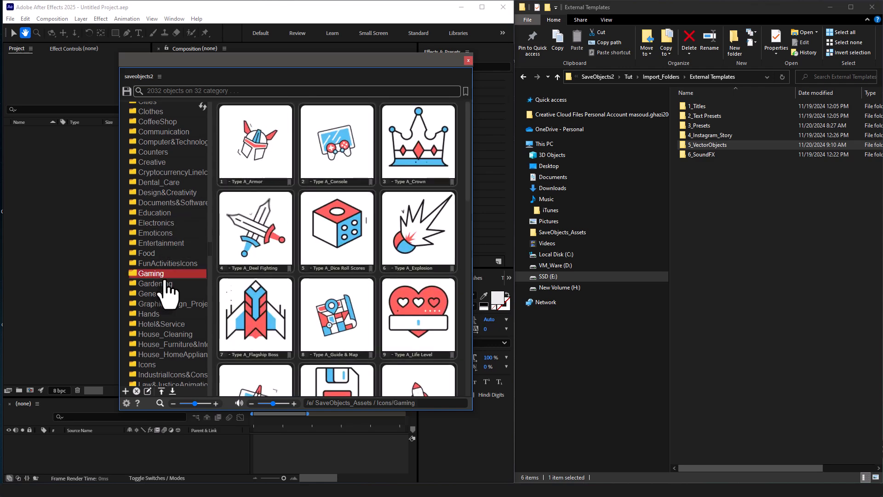
scroll(169, 292, "up", 10)
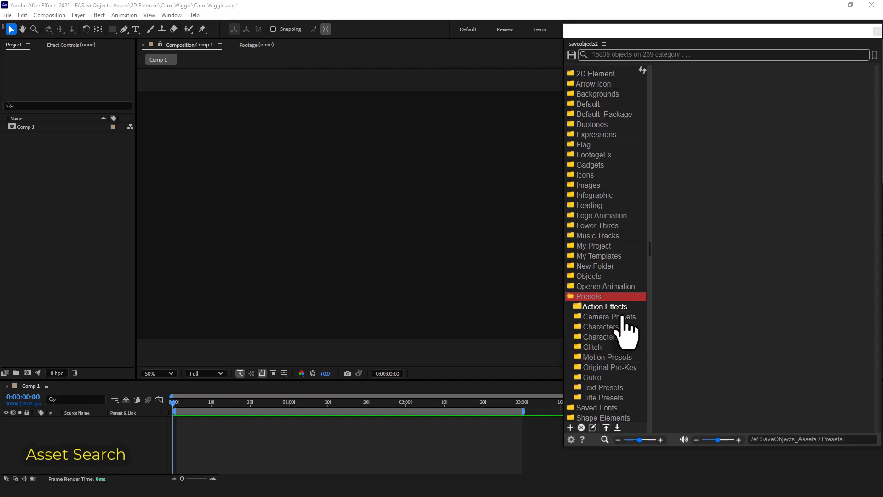
Review the asset folder locations listed in the SaveObjects2 settings.
left_click(572, 439)
left_click(627, 289)
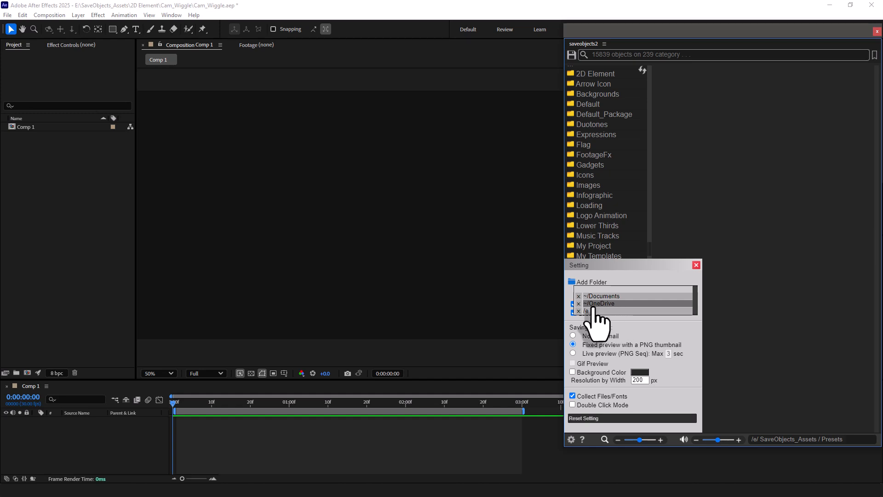
left_click(635, 302)
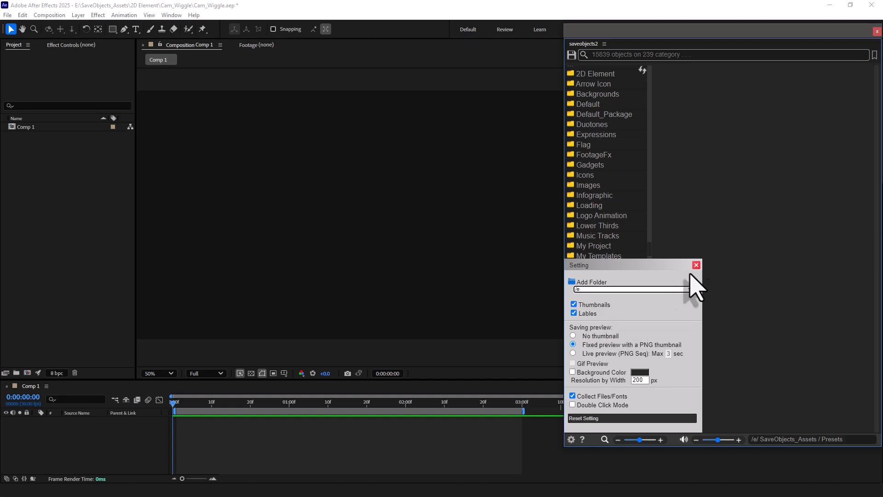
left_click(696, 265)
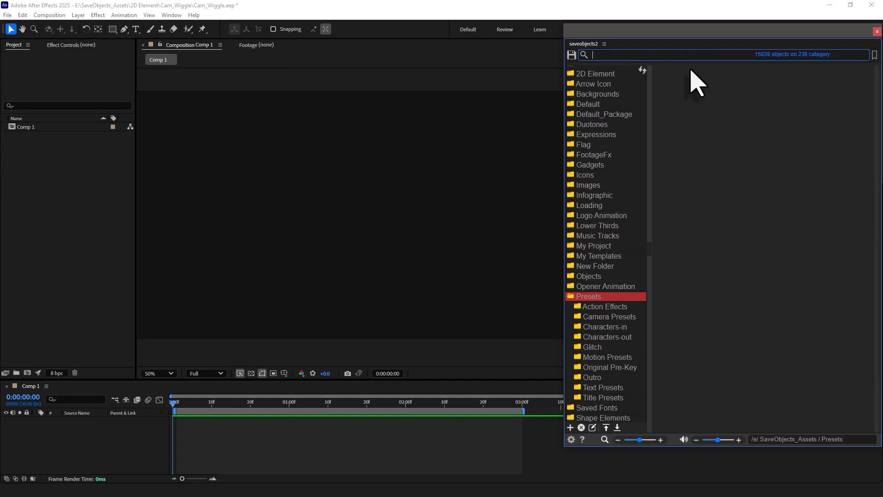
Search the asset library for "ball" and examine the matching items across all categories.
type("ll")
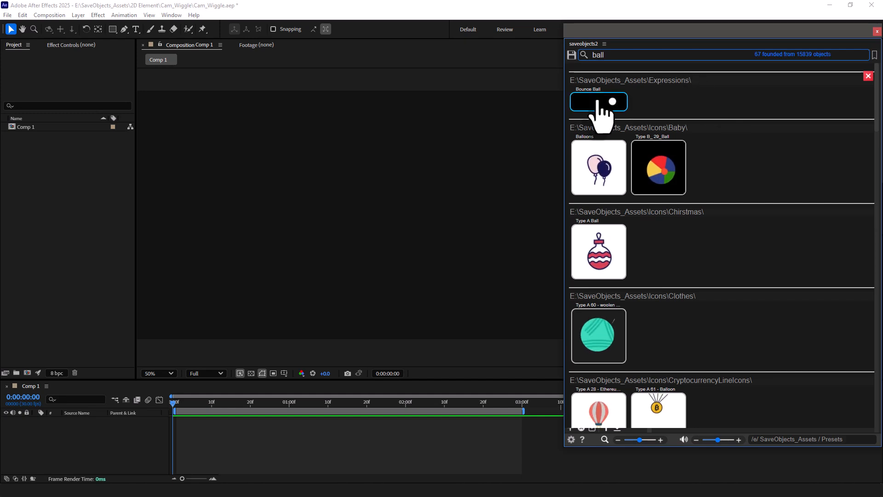
scroll(699, 173, "down", 8)
scroll(726, 223, "down", 12)
scroll(690, 317, "down", 5)
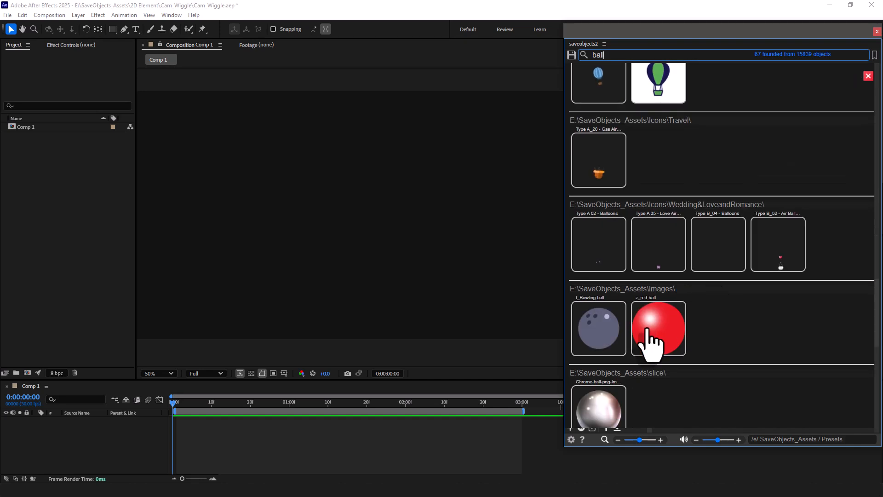
scroll(736, 367, "down", 10)
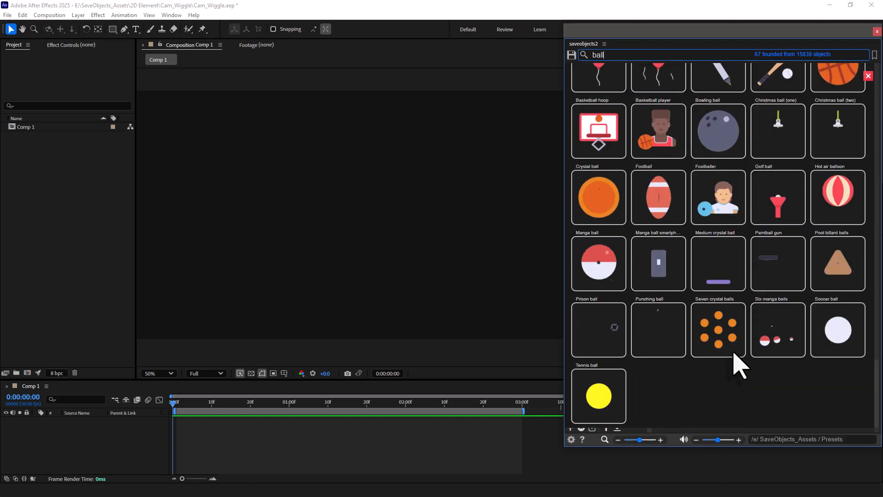
scroll(731, 366, "up", 10)
left_click_drag(876, 271, 872, 82)
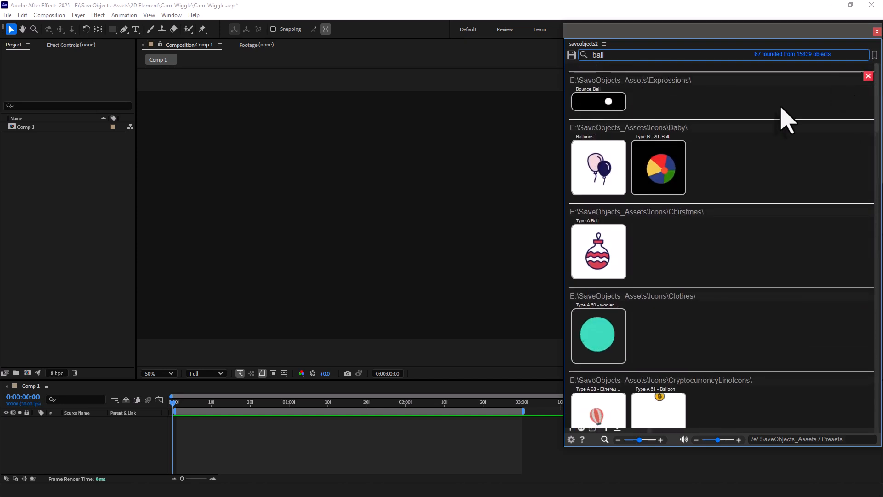
Search the asset library for "explosion" and examine the matching footage, icons, shape elements and sounds.
left_click(599, 56)
type("explosion")
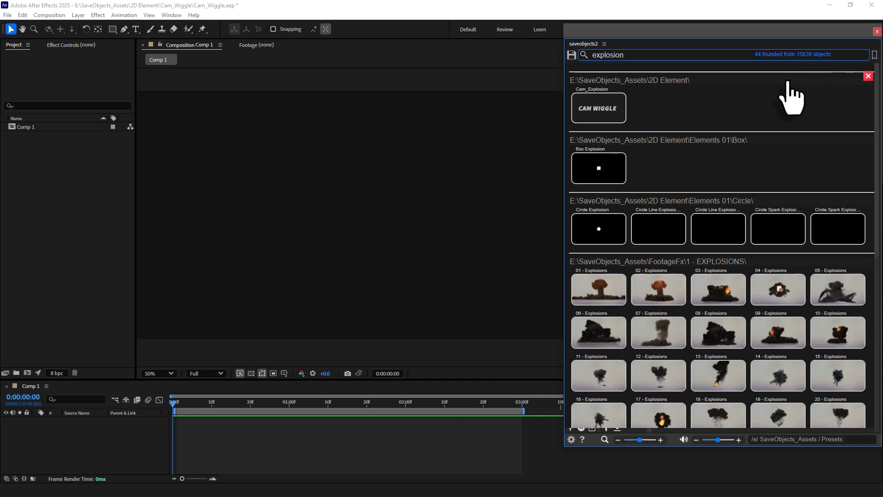
scroll(808, 115, "down", 6)
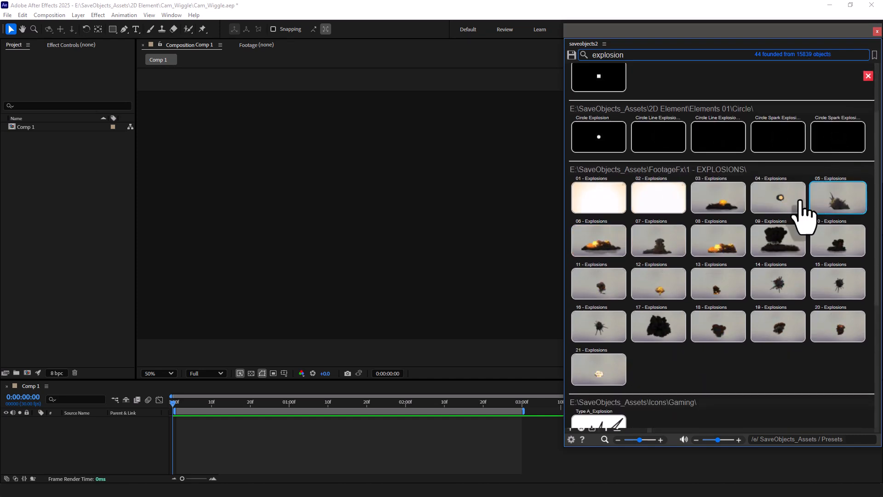
scroll(758, 254, "down", 2)
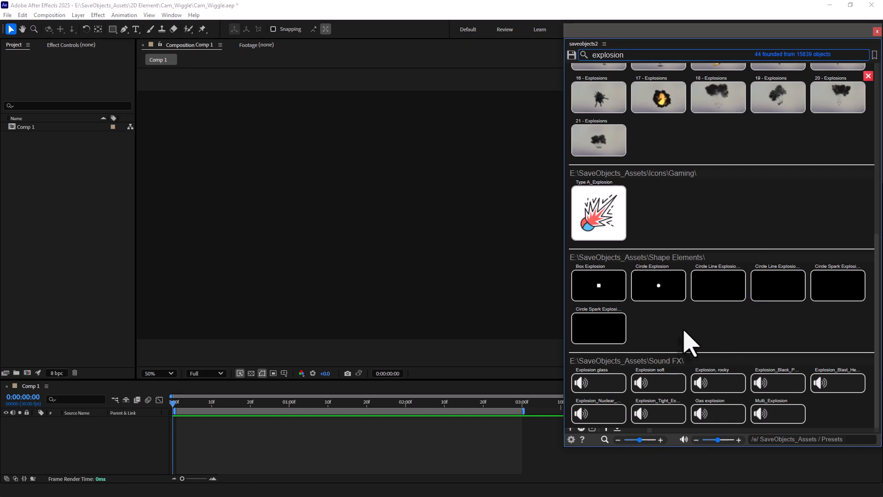
scroll(729, 305, "up", 6)
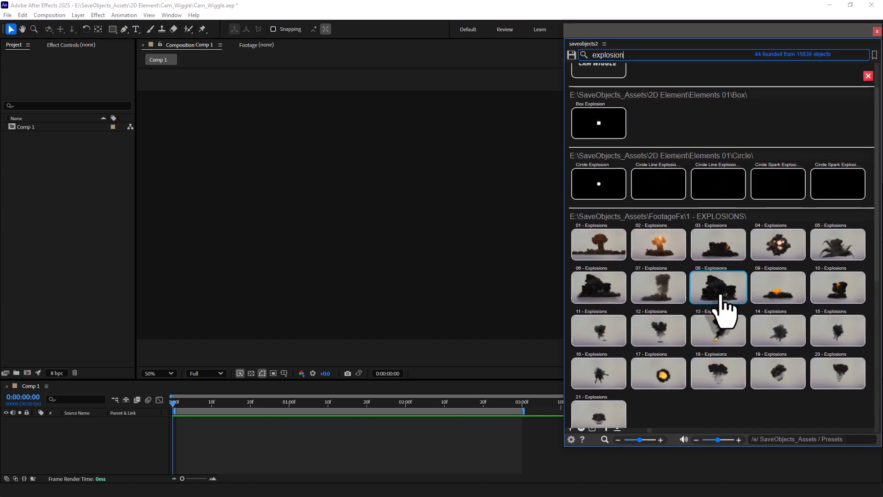
Add the 06 - Explosions footage and the Multi_Explosion sound effect to Comp 1, with the playhead at the start.
left_click(611, 300)
left_click_drag(175, 408, 156, 426)
scroll(730, 381, "down", 5)
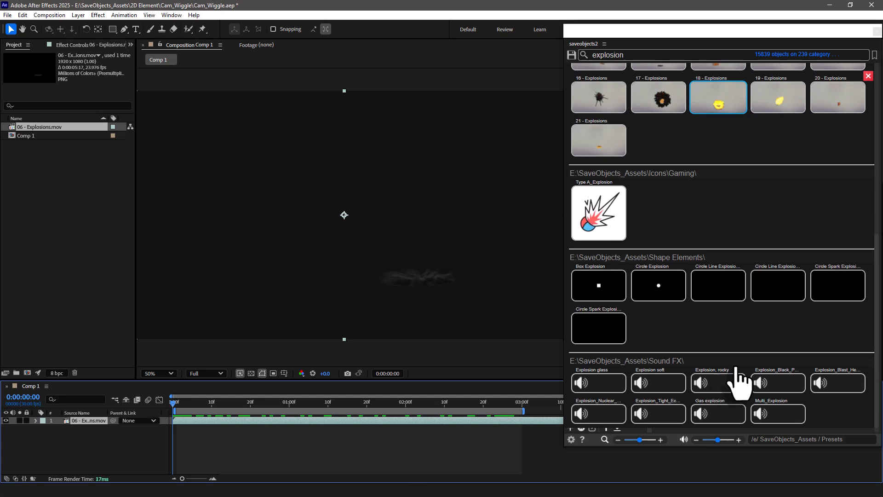
left_click(777, 417)
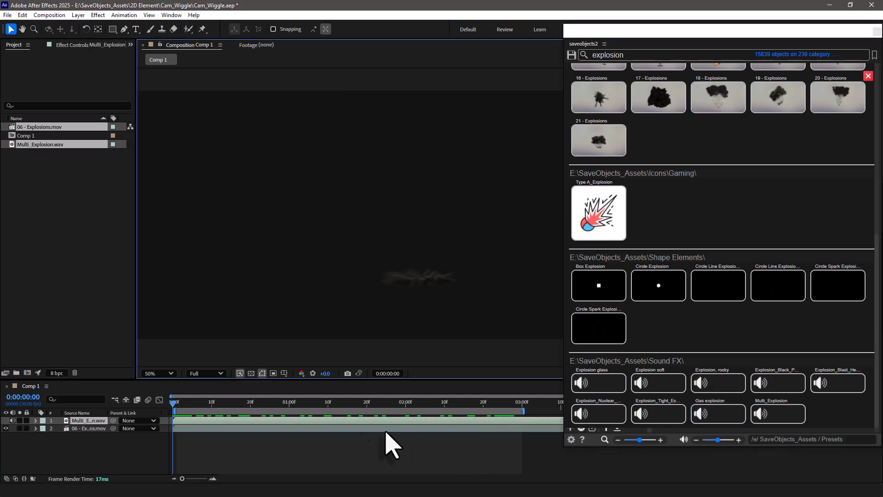
left_click_drag(177, 404, 166, 404)
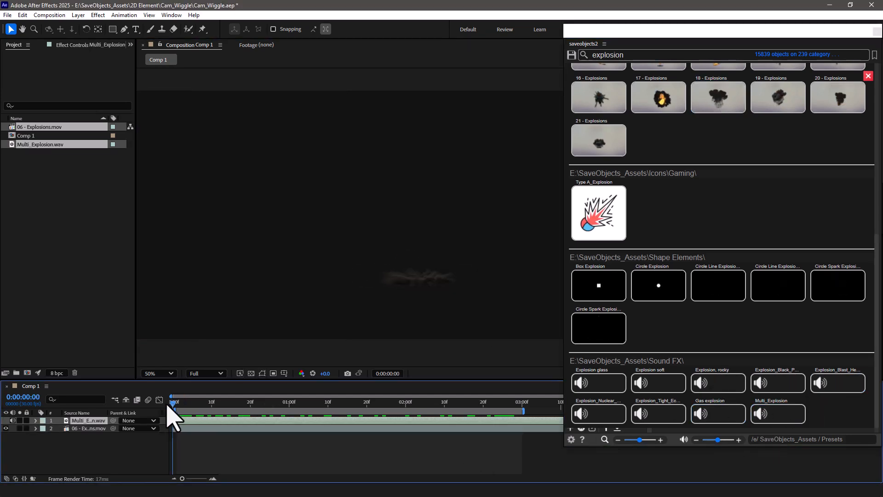
Preview the explosion in Comp 1, return the playhead to the start, and add the Cam_Explosion element from the search results.
key("space")
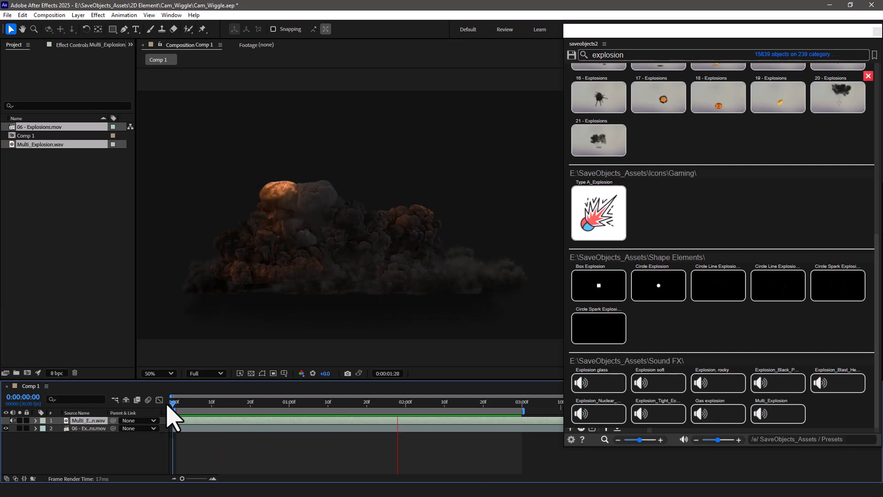
mouse_move(177, 405)
left_mouse_down()
mouse_move(223, 405)
mouse_move(162, 406)
left_mouse_up()
scroll(703, 285, "up", 1)
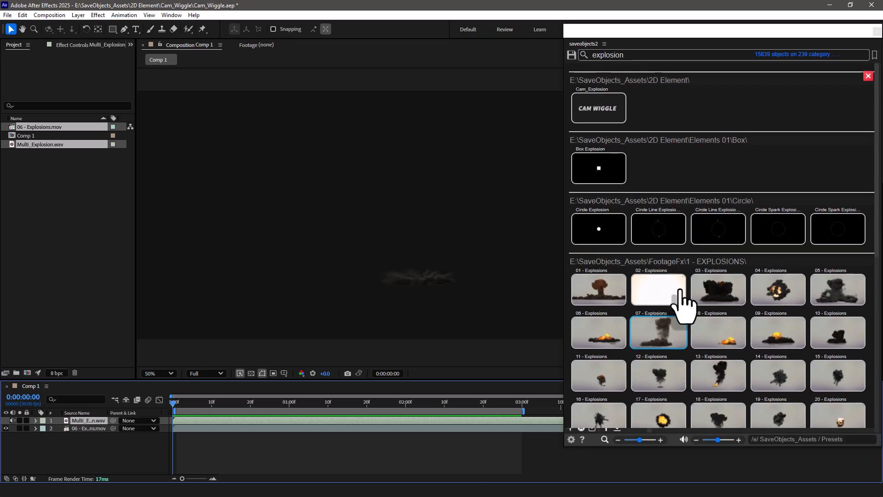
left_click(582, 118)
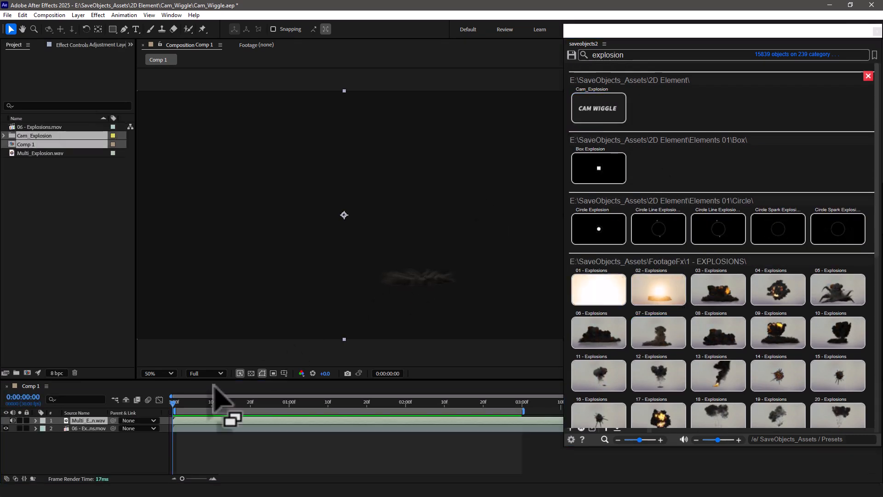
Play back Comp 1 from the start to check the camera shake over the explosion, and close the search results.
key("space")
left_click_drag(272, 400, 160, 393)
key("space")
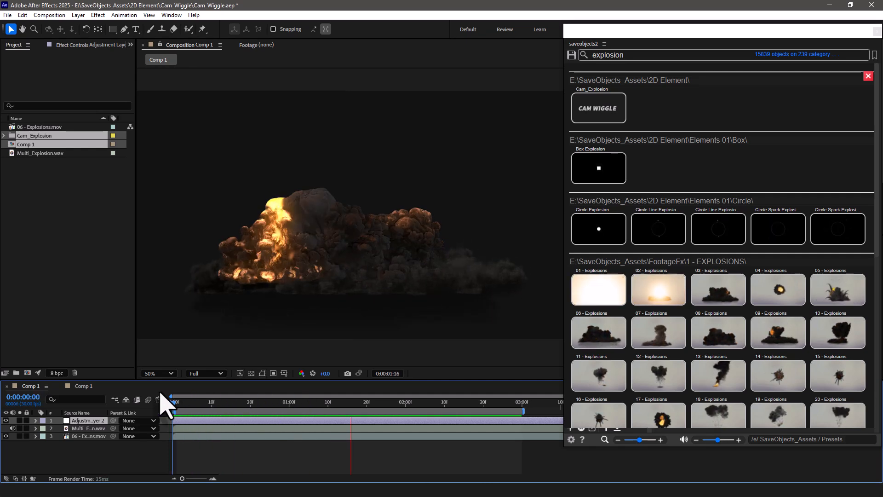
key("space")
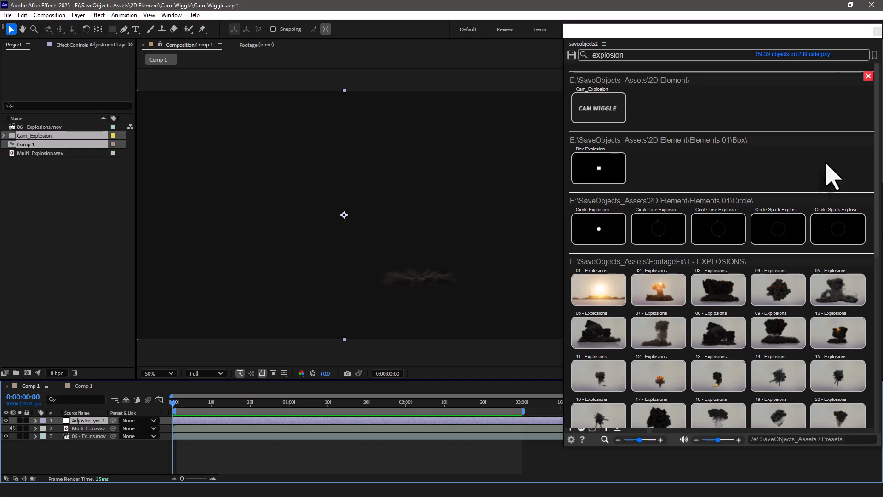
left_click(868, 77)
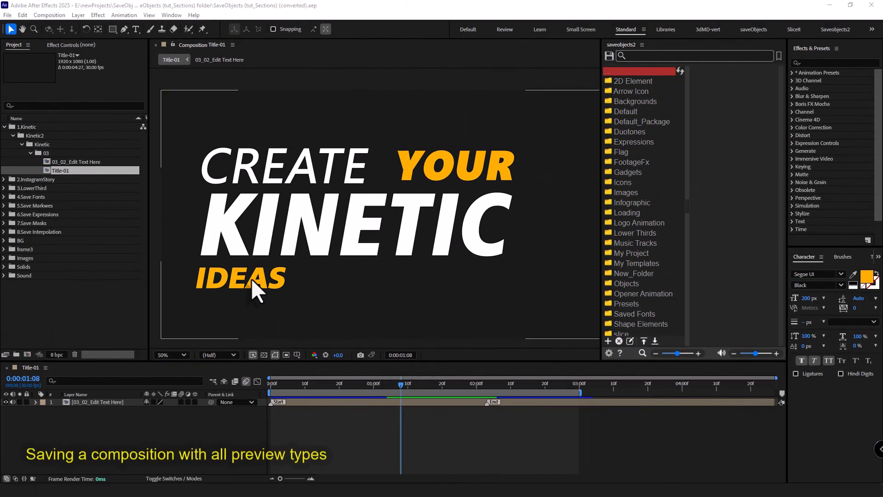
Scrub through the Title-01 animation, examine the layers of its nested composition 03_02_Edit Text Here, and return to Title-01.
mouse_move(396, 384)
left_mouse_down()
mouse_move(311, 384)
mouse_move(409, 390)
left_mouse_up()
left_click_drag(495, 387, 439, 398)
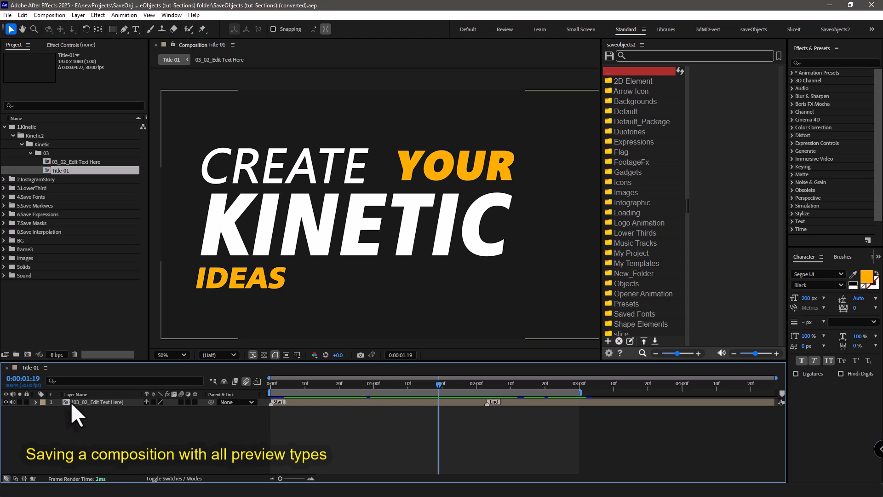
double_click(71, 401)
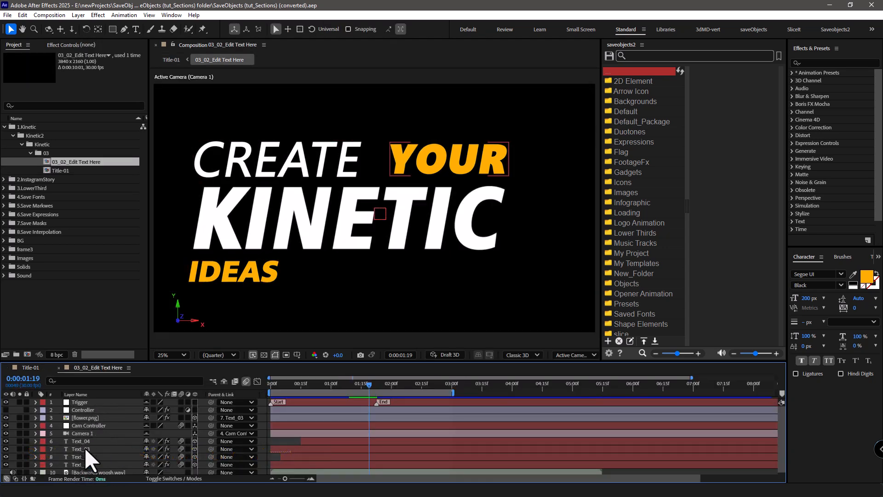
scroll(85, 448, "down", 1)
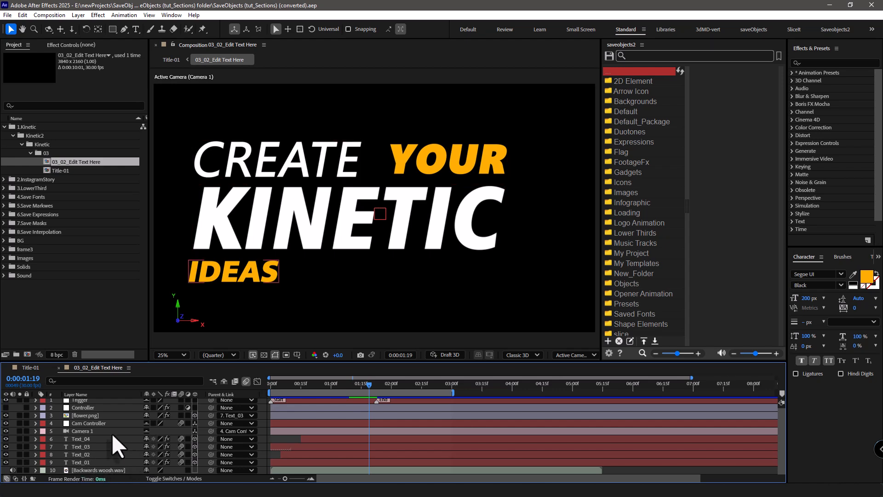
scroll(120, 438, "up", 1)
left_click(212, 380)
left_click(148, 376)
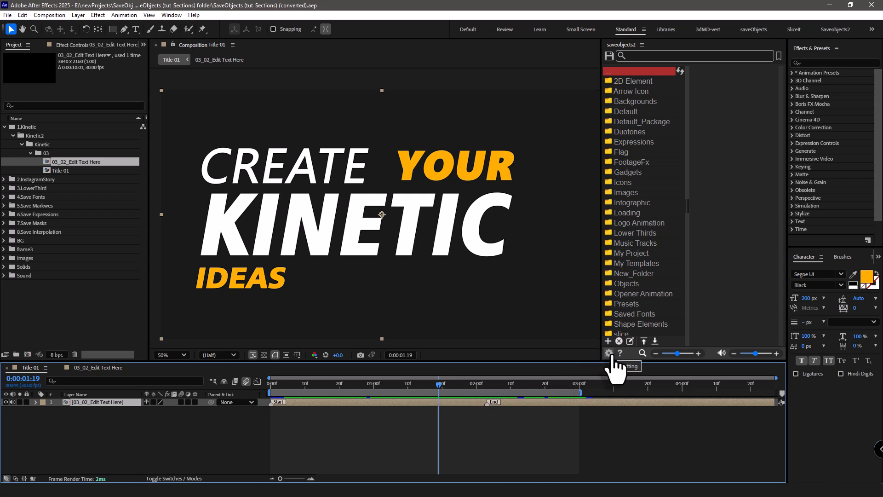
Create a new category folder in the asset library and enable Collect Files/Fonts in the settings.
left_click(608, 341)
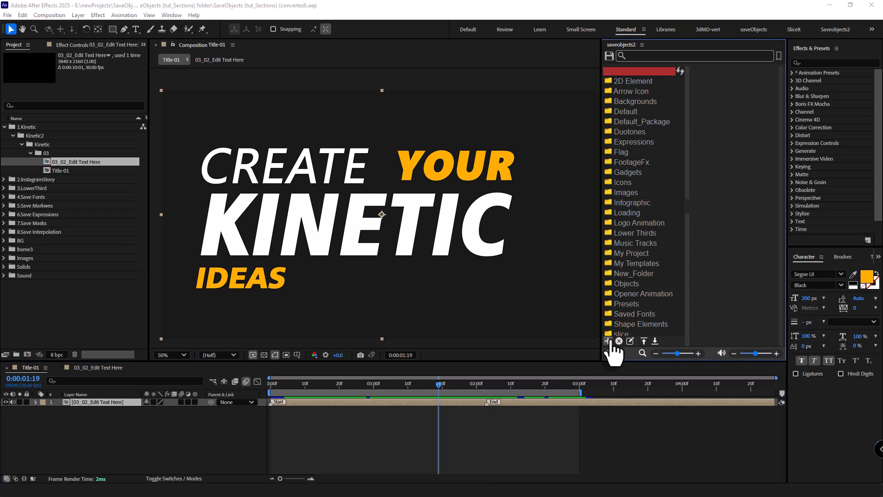
left_click(462, 264)
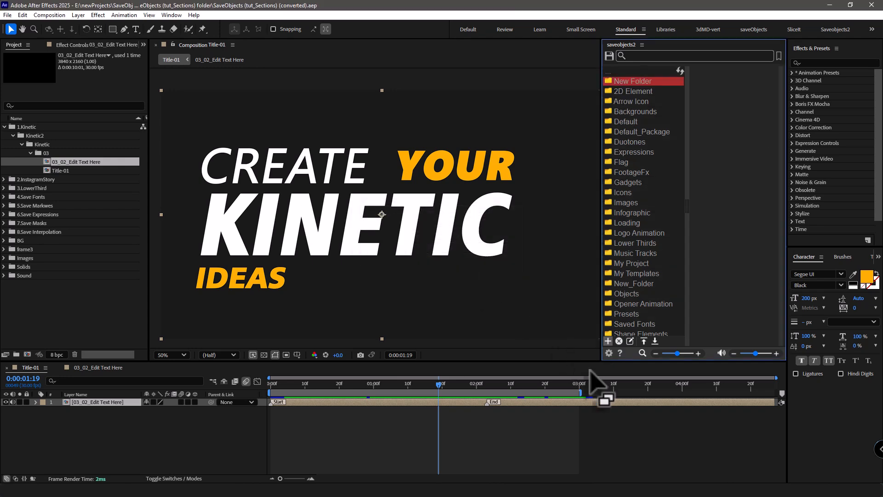
left_click(609, 353)
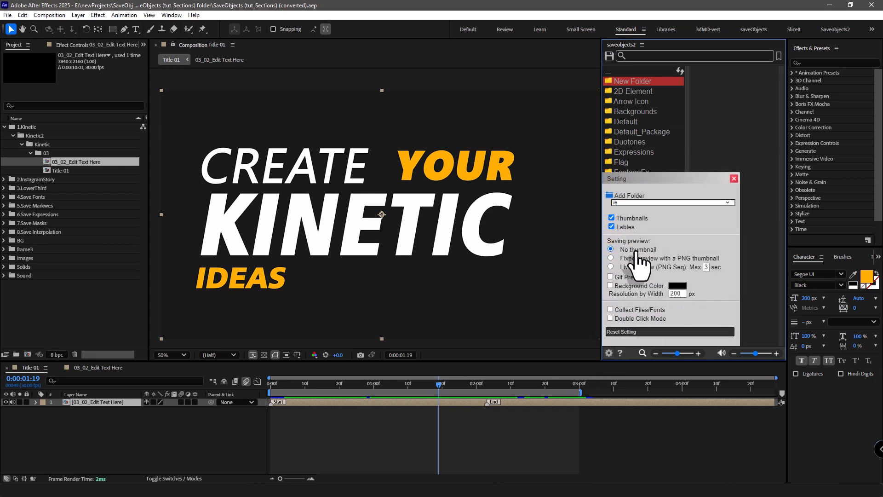
left_click(612, 310)
left_click(733, 178)
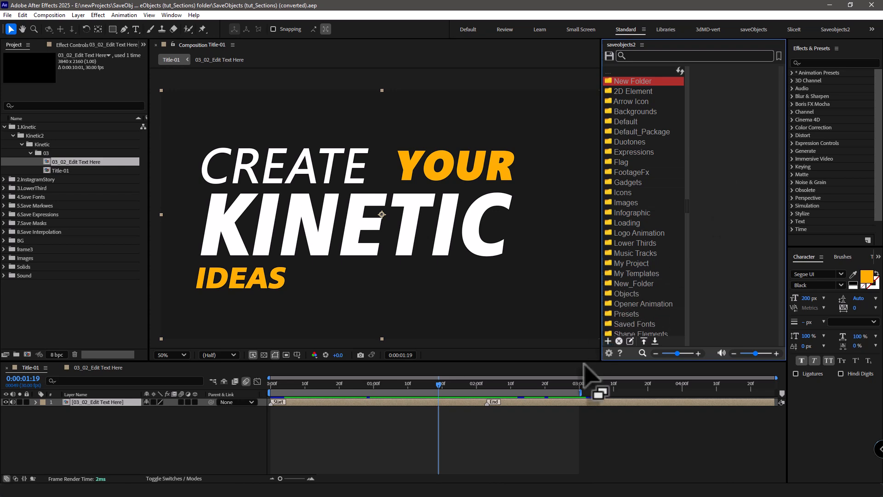
Save the Title-01 composition to New Folder with the No thumbnail option in effect.
left_click(609, 56)
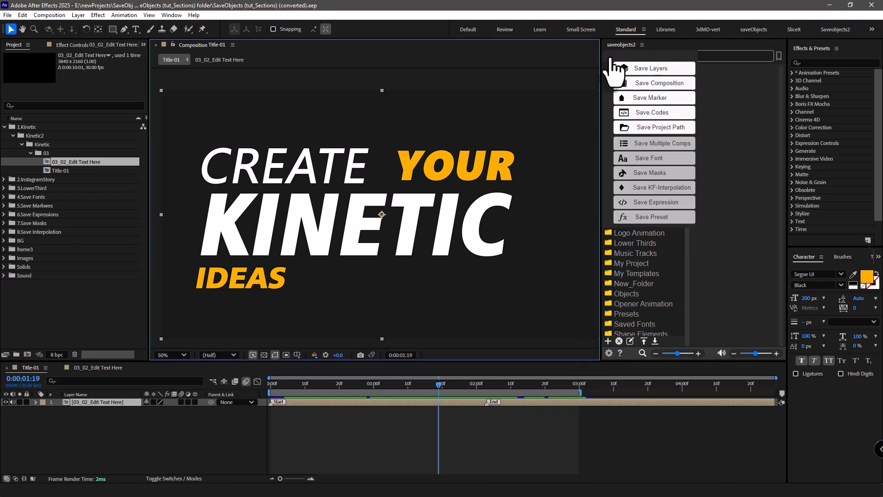
left_click(655, 84)
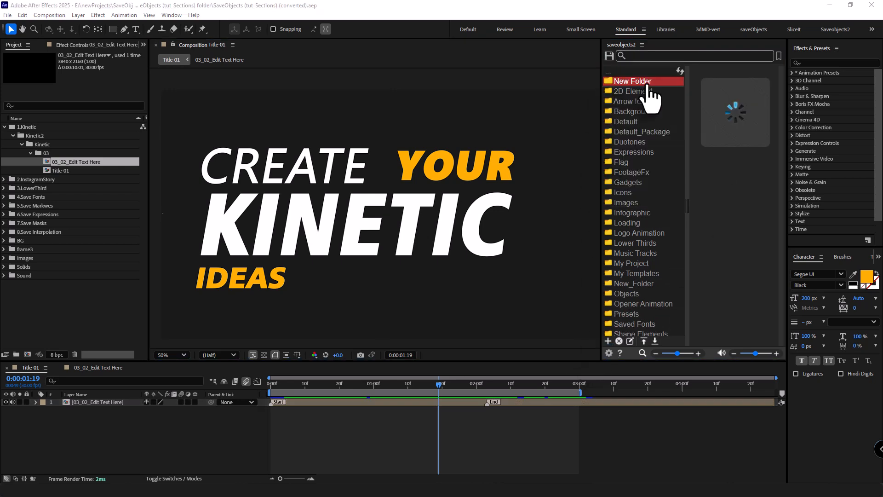
left_click(538, 229)
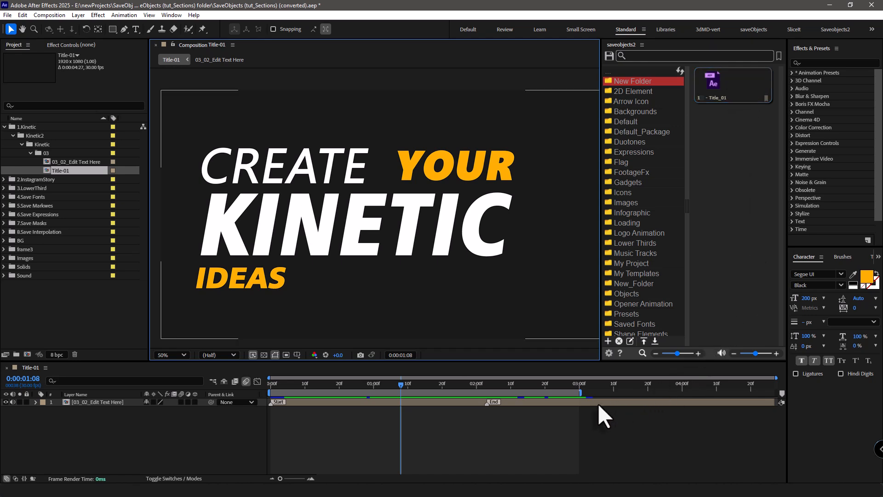
Set the saving preview to Fixed preview with a PNG thumbnail and move the playhead to 0:00:01:21.
left_click(609, 354)
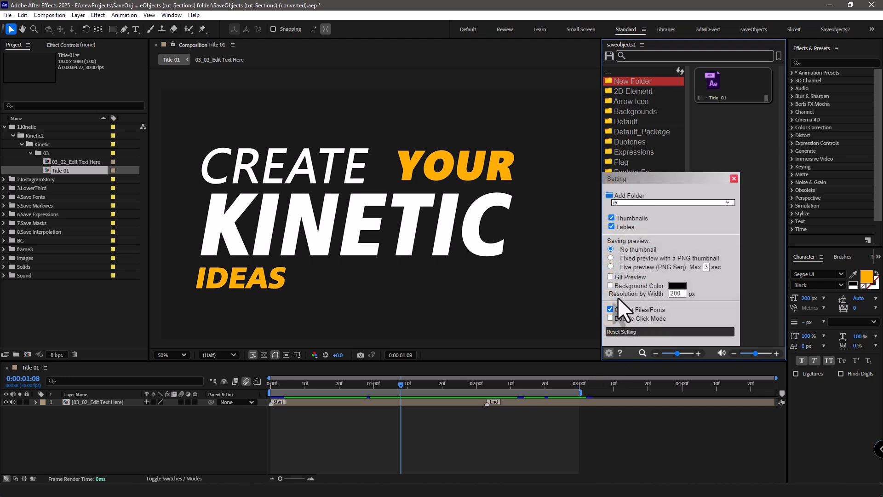
left_click(625, 260)
left_click(735, 180)
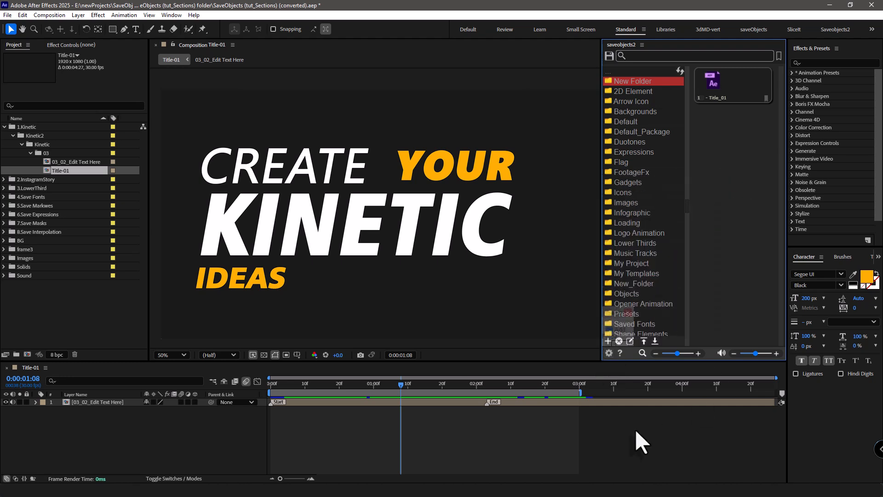
left_click_drag(404, 385, 451, 385)
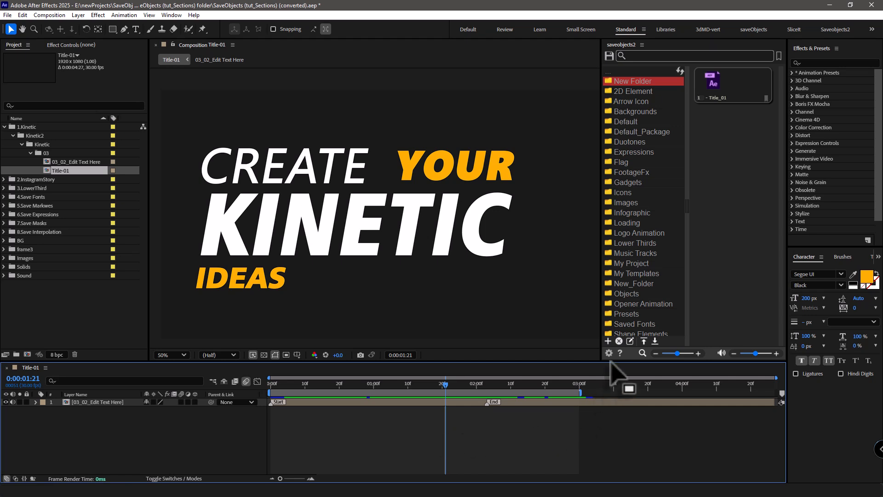
Save the Title-01 composition to New Folder again, using the current frame as its fixed PNG thumbnail.
left_click(610, 56)
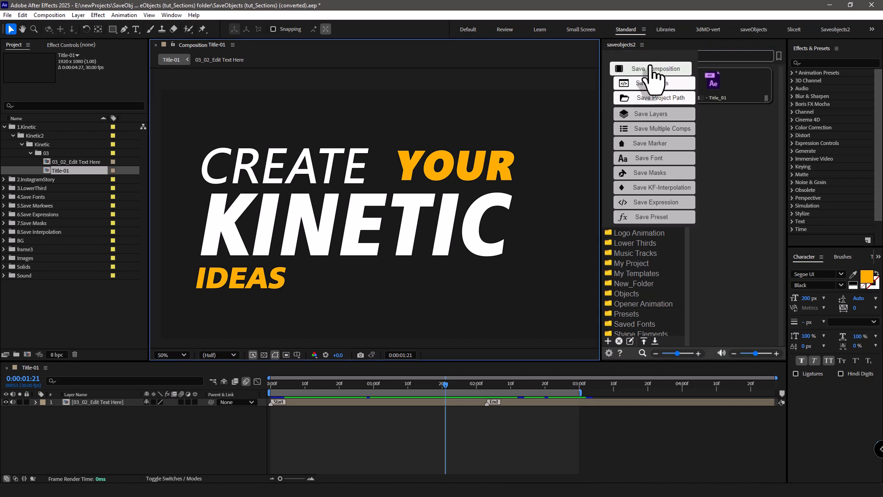
left_click(637, 69)
left_click(544, 233)
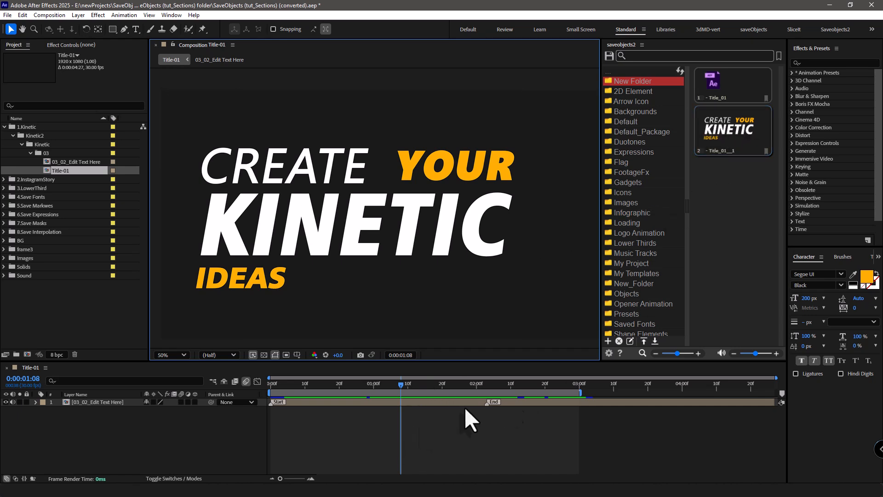
Set the saving preview to Live preview (PNG Seq) with a green background color of RGB 51, 128, 63.
left_click(609, 353)
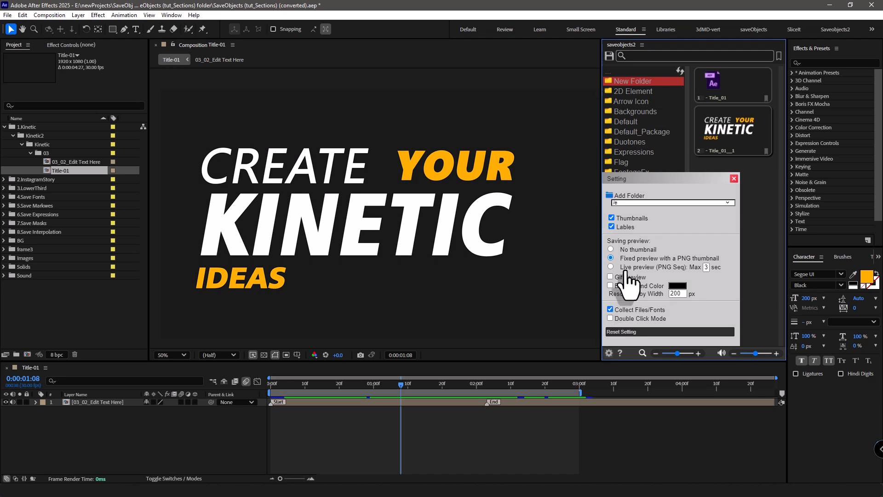
left_click(612, 267)
left_click(677, 285)
left_click_drag(194, 110, 203, 93)
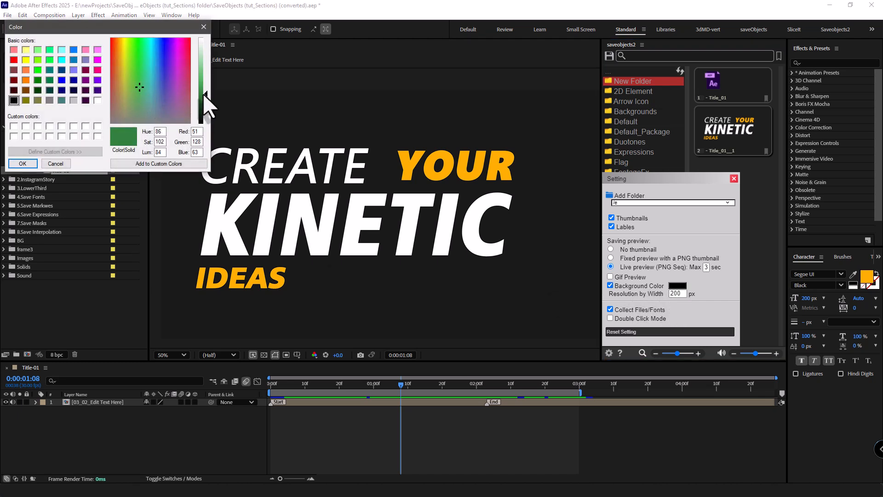
left_click(23, 164)
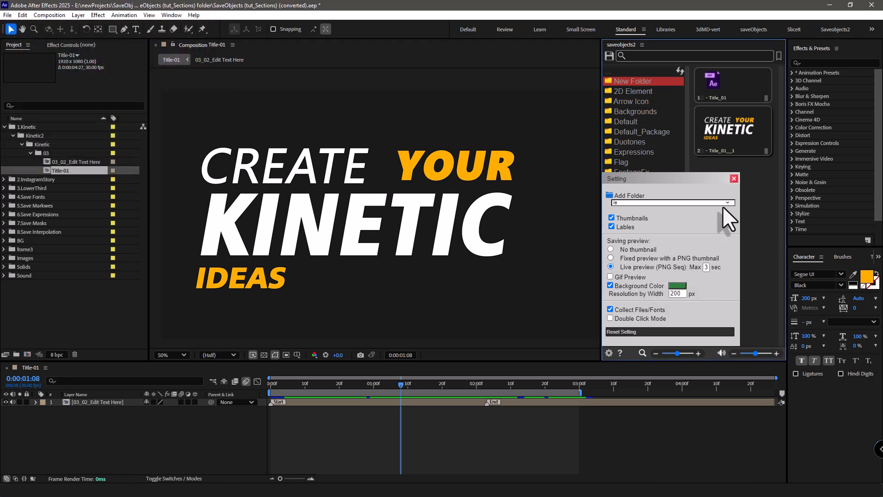
left_click(734, 179)
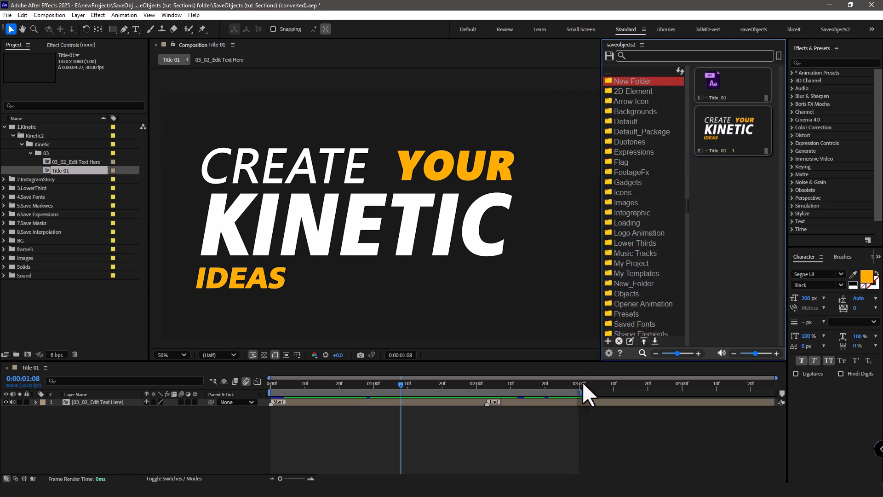
Move the playhead to 0:00:01:13 and save the Title-01 composition to New Folder with a live PNG sequence preview.
mouse_move(581, 392)
left_mouse_down()
mouse_move(591, 391)
mouse_move(580, 391)
left_mouse_up()
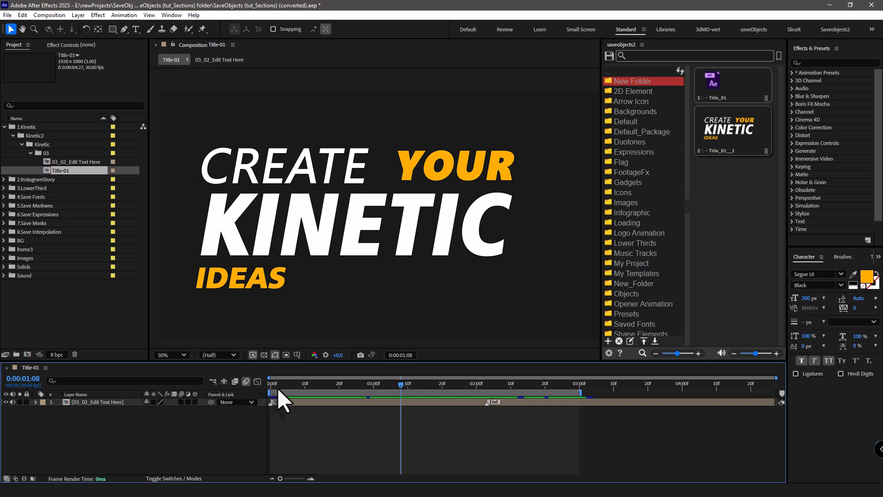
mouse_move(437, 390)
left_mouse_down()
mouse_move(561, 383)
mouse_move(439, 388)
left_mouse_up()
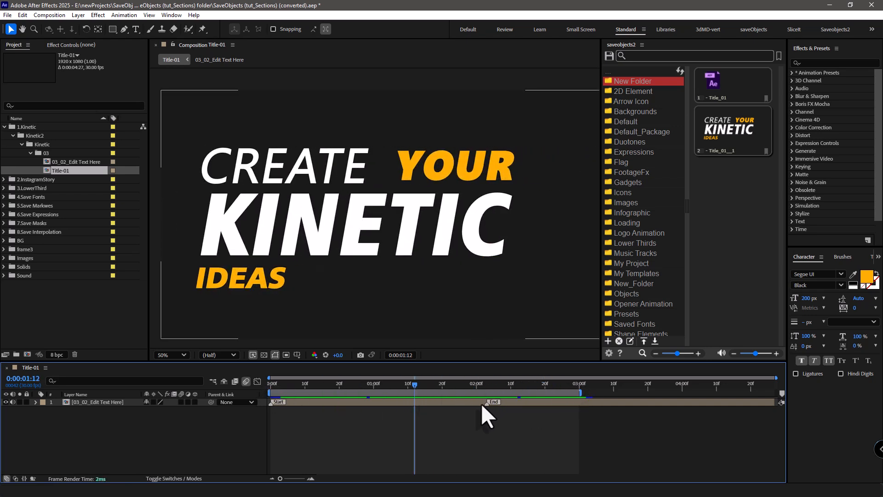
left_click_drag(414, 385, 417, 385)
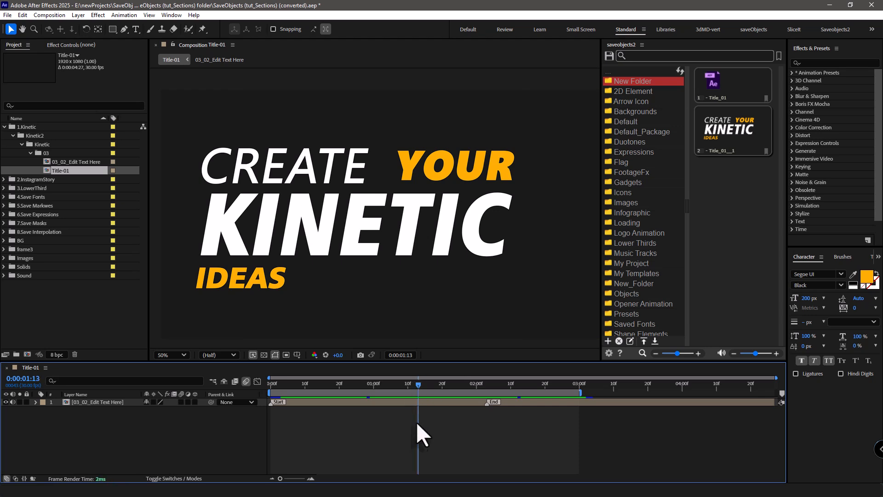
left_click(608, 56)
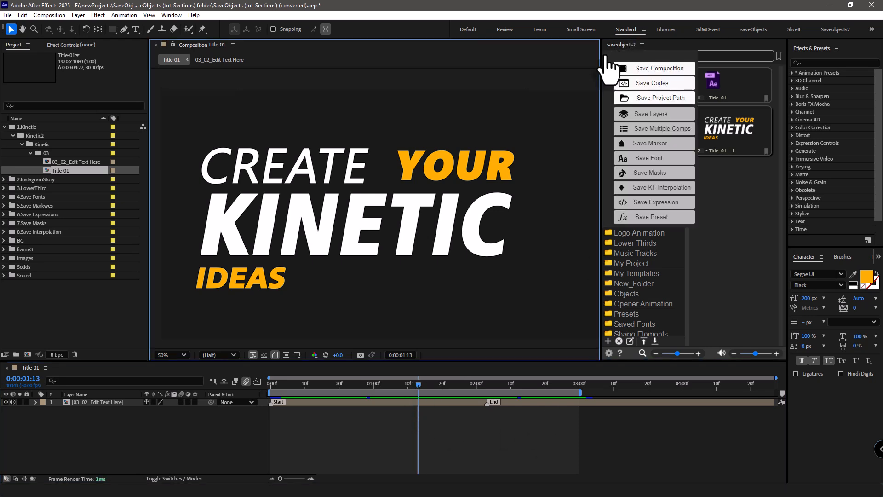
left_click(634, 66)
left_click(535, 228)
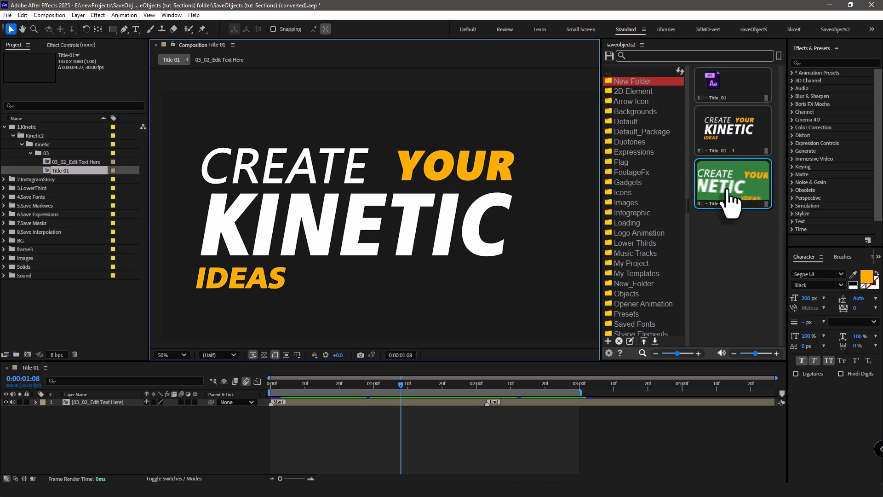
Enable the GIF preview for saving and set the preview background color to purple, RGB 130, 68, 142.
left_click(608, 353)
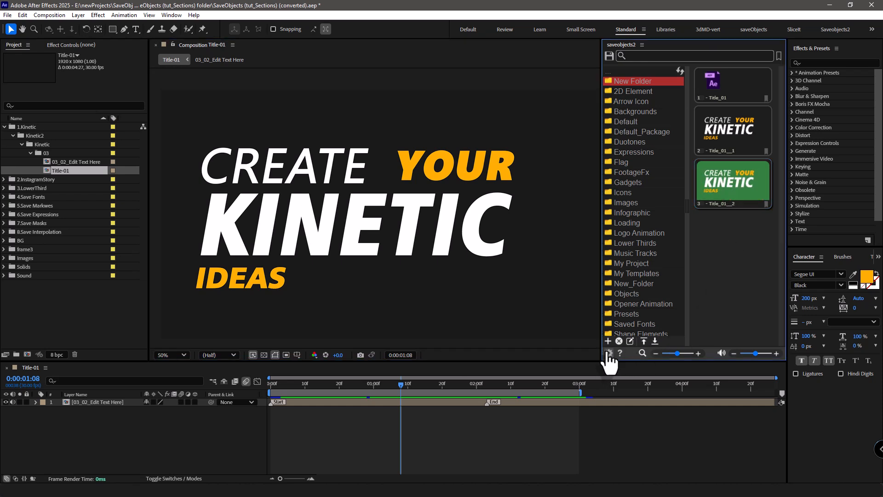
left_click(616, 278)
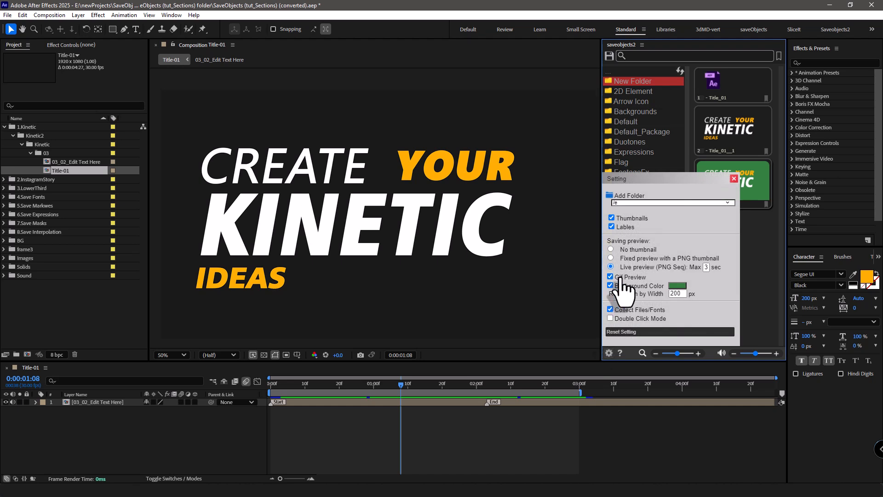
left_click(677, 285)
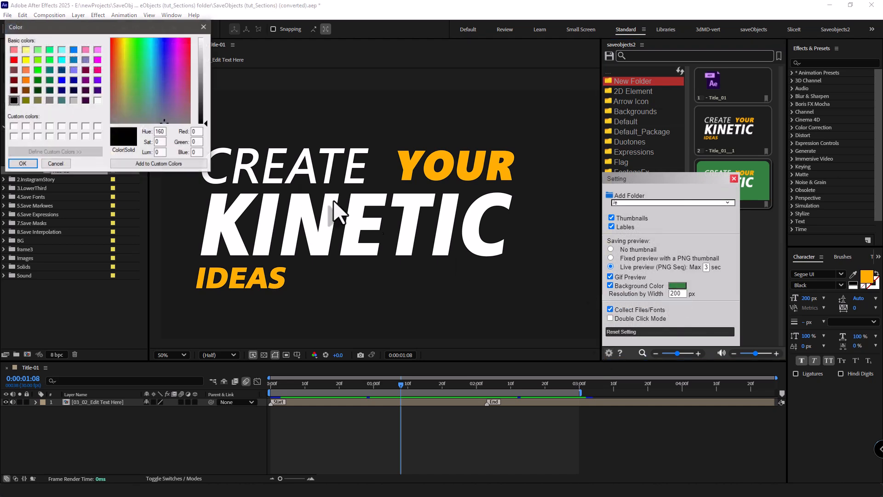
left_click(175, 93)
left_click_drag(199, 104, 202, 88)
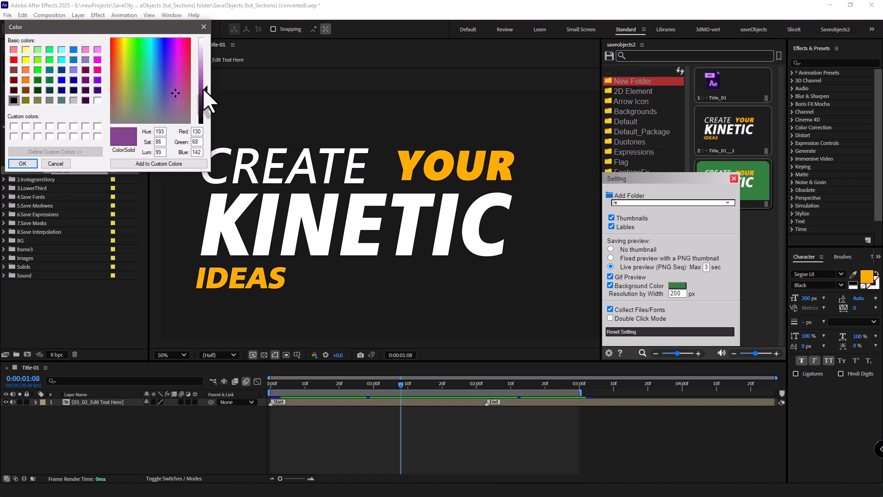
left_click(22, 164)
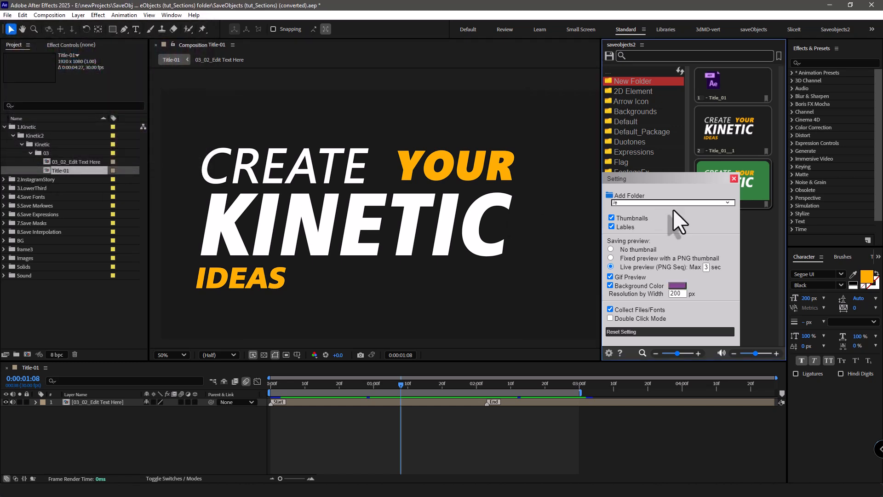
left_click(734, 179)
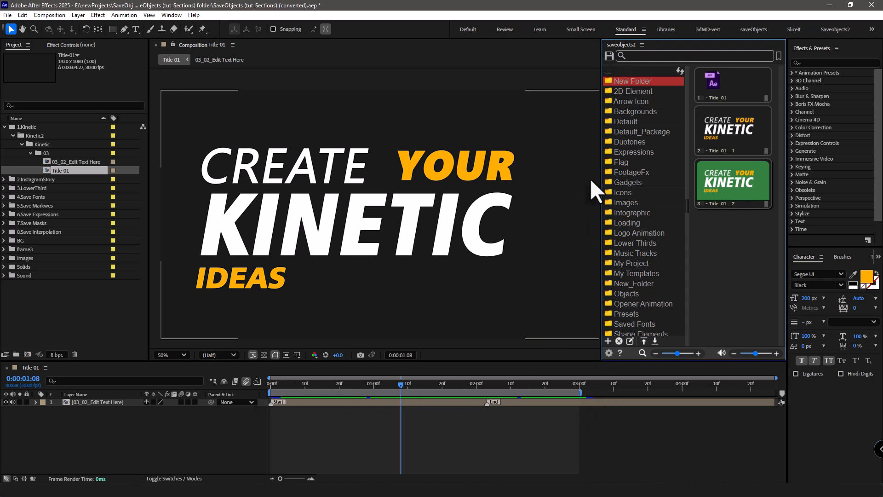
Save the Title-01 composition to New Folder once more, with a GIF preview on the purple background.
left_click(609, 56)
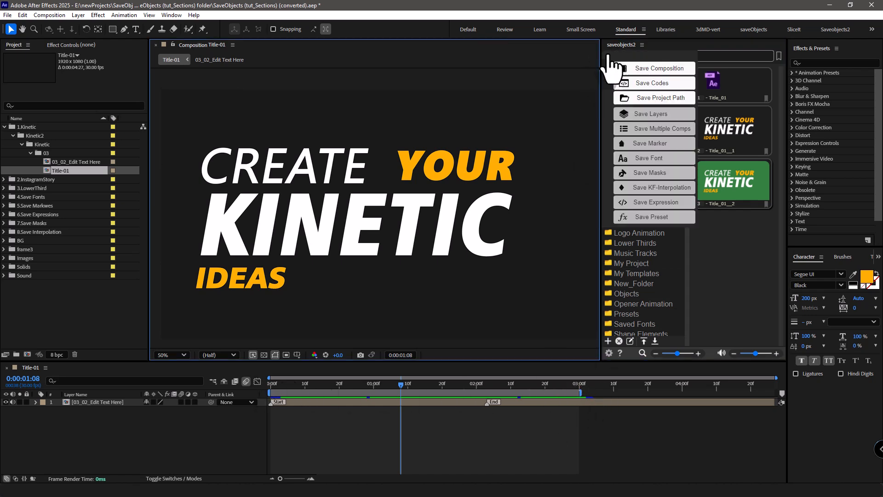
left_click(644, 69)
left_click(542, 232)
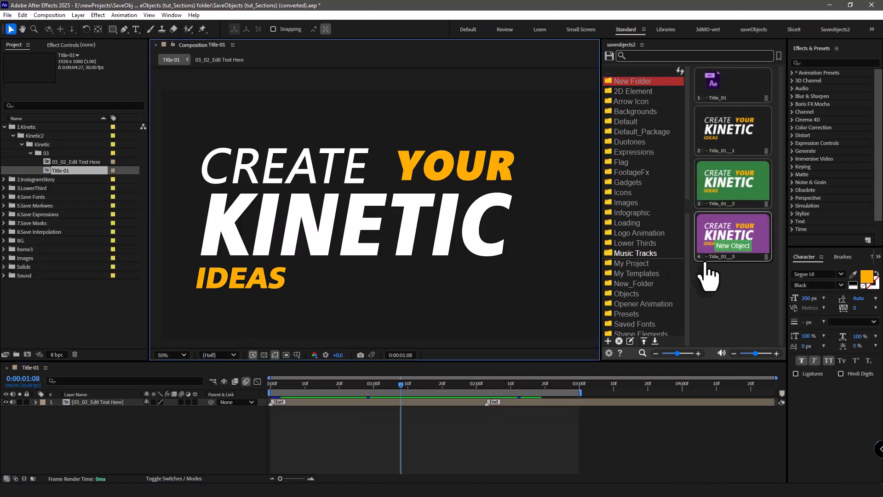
Open the file location of the Title_01__3 item and examine the collected files in its Images and Sound footage folders.
right_click(718, 233)
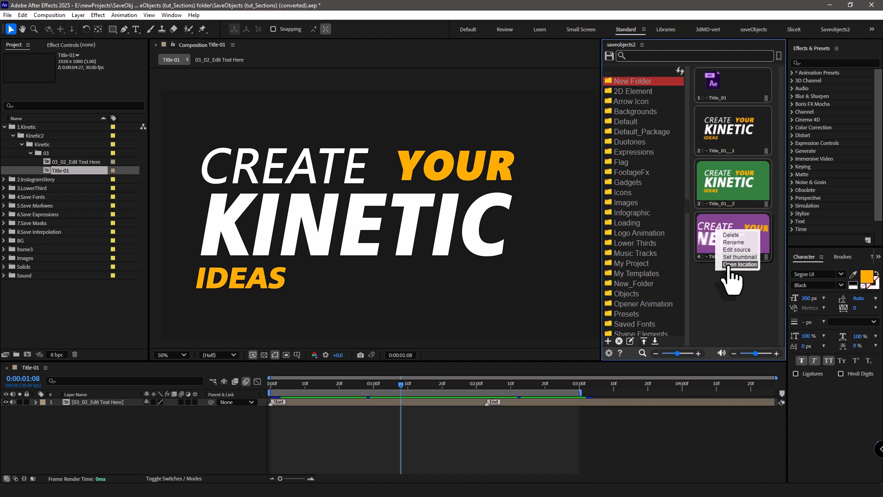
left_click(731, 265)
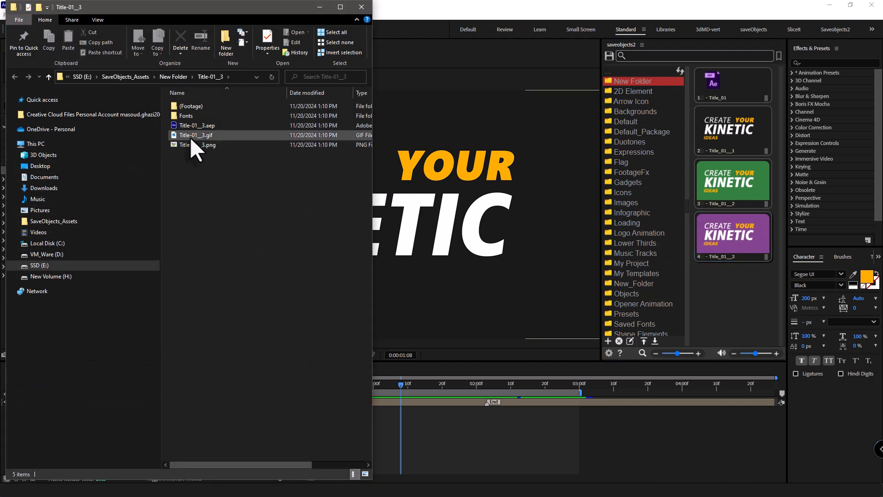
double_click(200, 105)
double_click(200, 106)
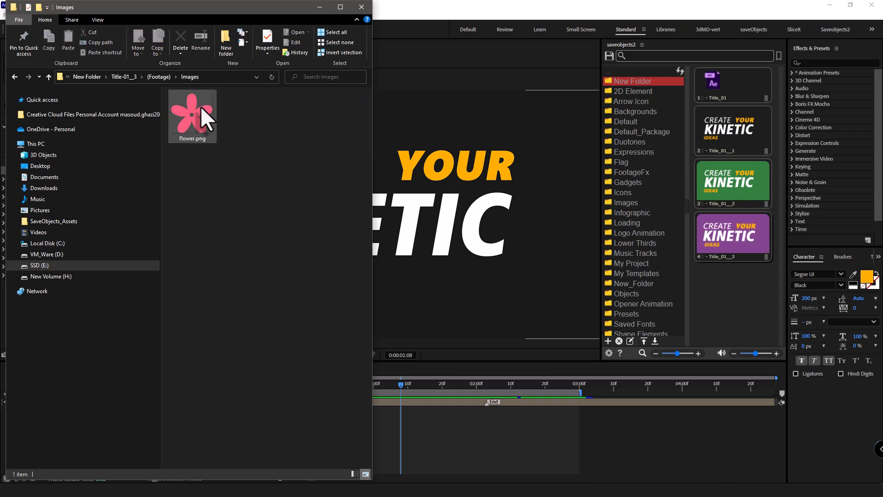
left_click(15, 77)
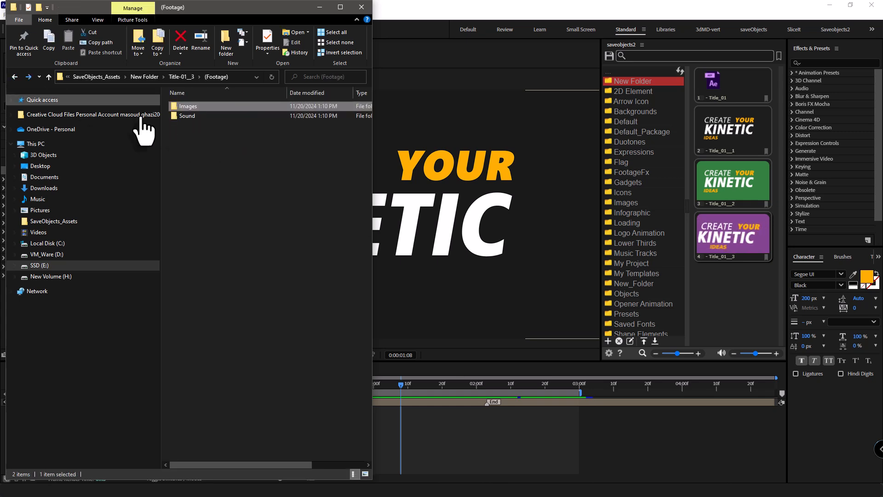
double_click(205, 118)
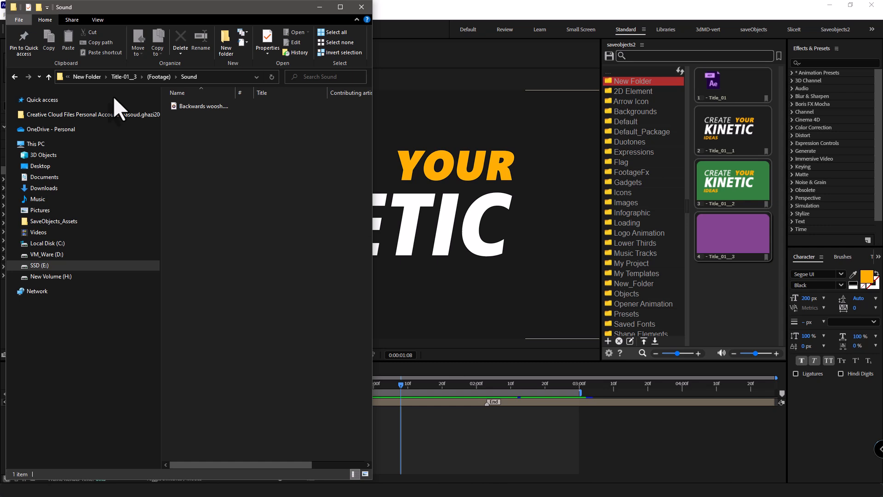
left_click(15, 76)
left_click(14, 76)
Examine the collected font files in the Title-01__3 Fonts folder and close the file window.
left_click(227, 115)
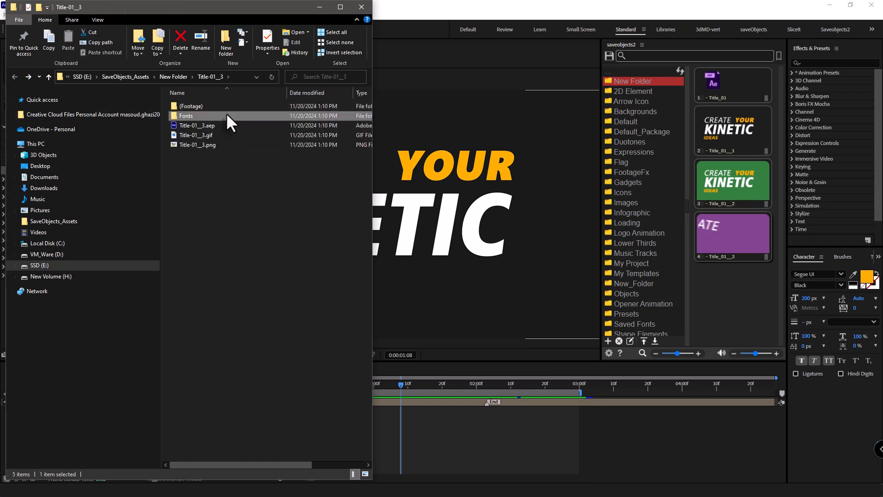
double_click(226, 115)
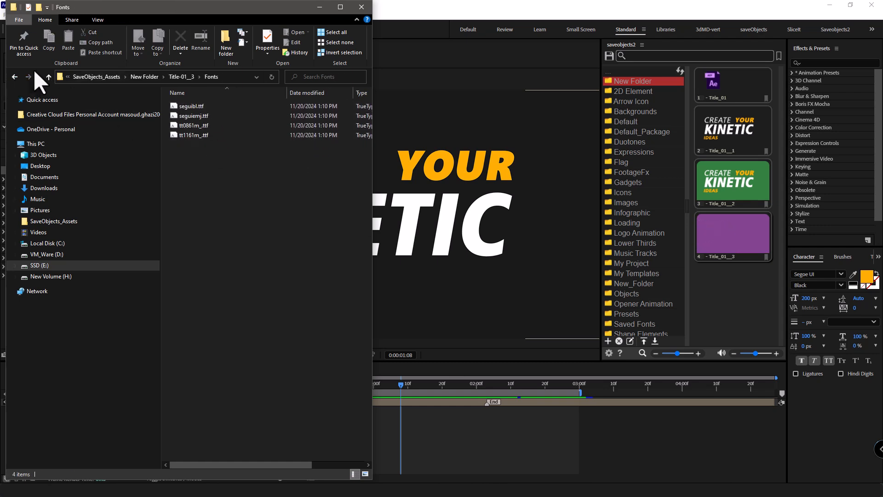
left_click(13, 71)
left_click(359, 8)
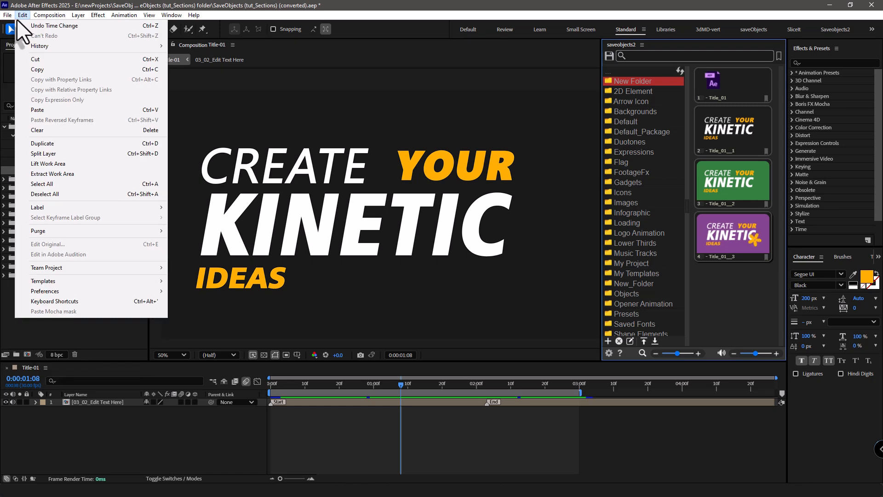
Start a new project without saving the current one and create a 1920x1080, 30 fps composition named Comp 1.
mouse_move(13, 26)
left_click(220, 28)
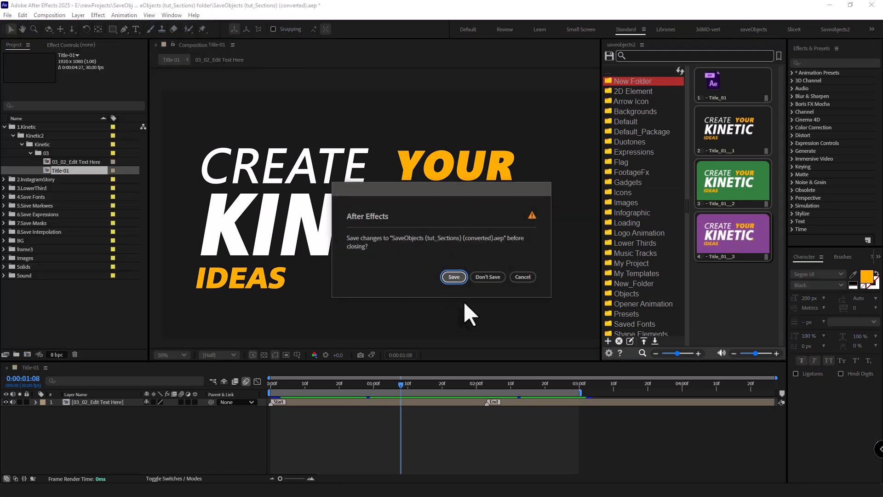
left_click(487, 276)
left_click(332, 217)
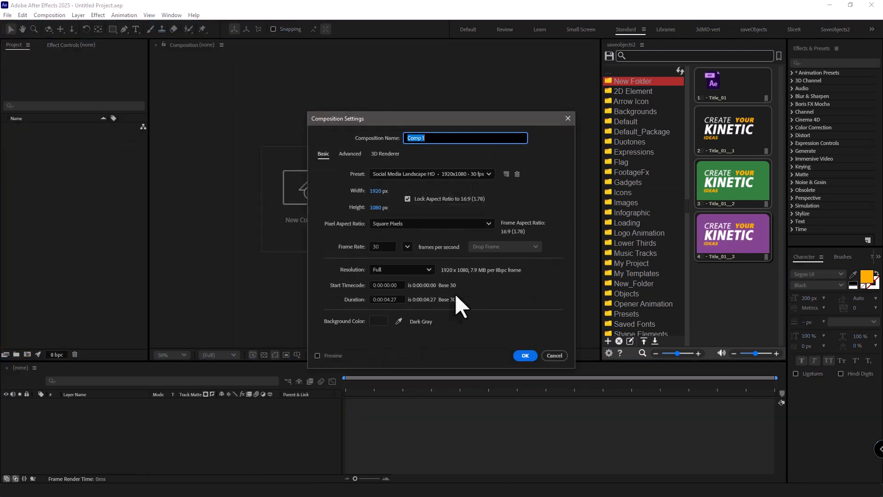
left_click(529, 355)
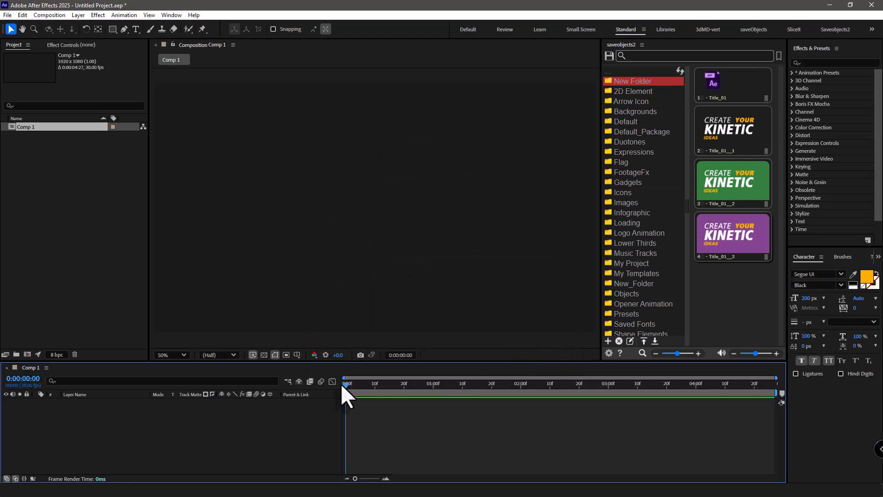
Import the saved Title_01__3 item from New Folder into the new project and scrub through the Comp 1 timeline.
left_click_drag(377, 385, 348, 390)
double_click(733, 241)
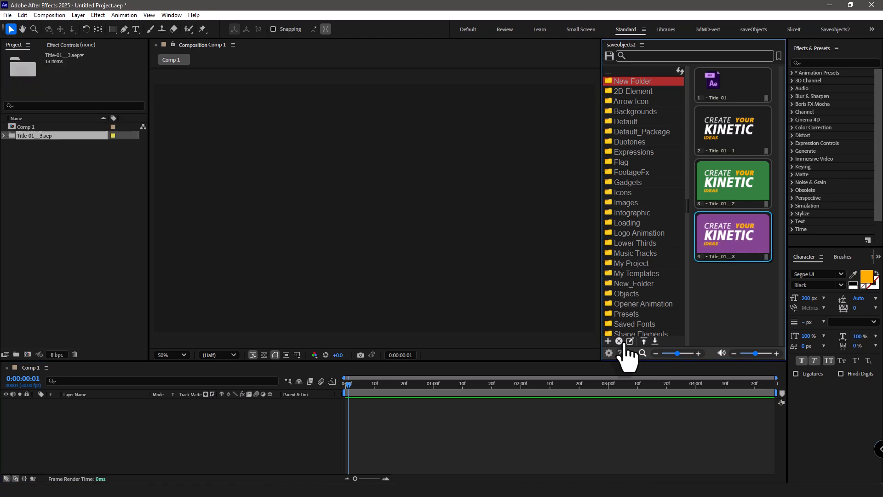
left_click_drag(348, 383, 536, 389)
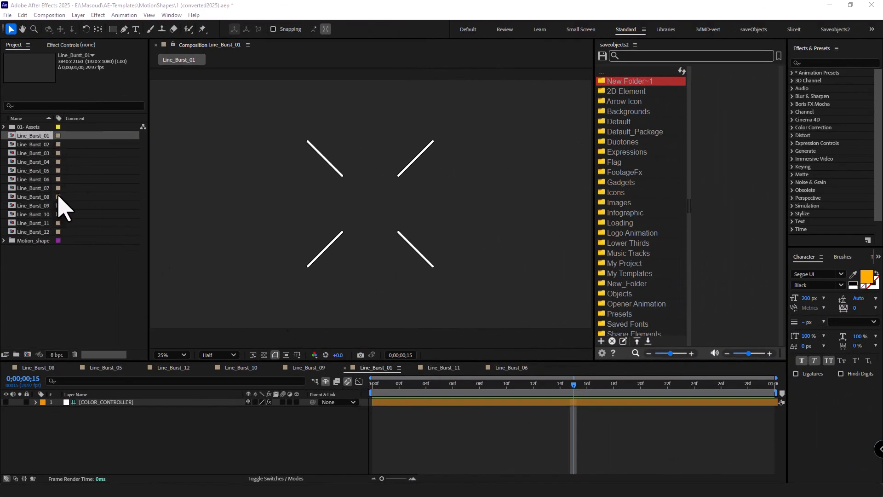
Save the Line_Burst_01 to Line_Burst_03 compositions together to New Folder~1 with fixed PNG thumbnails, with the playhead at 0;00;00;15.
mouse_move(573, 394)
left_mouse_down()
mouse_move(415, 387)
mouse_move(694, 393)
mouse_move(563, 394)
left_mouse_up()
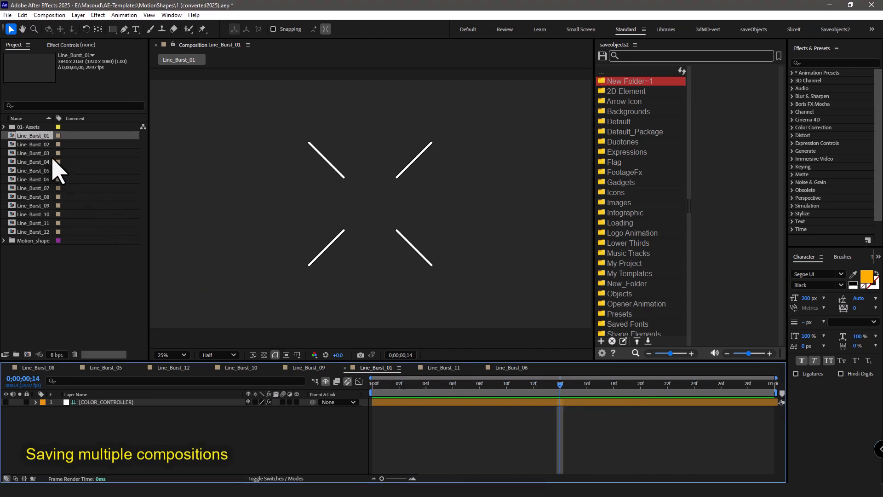
left_click(31, 153, "shift")
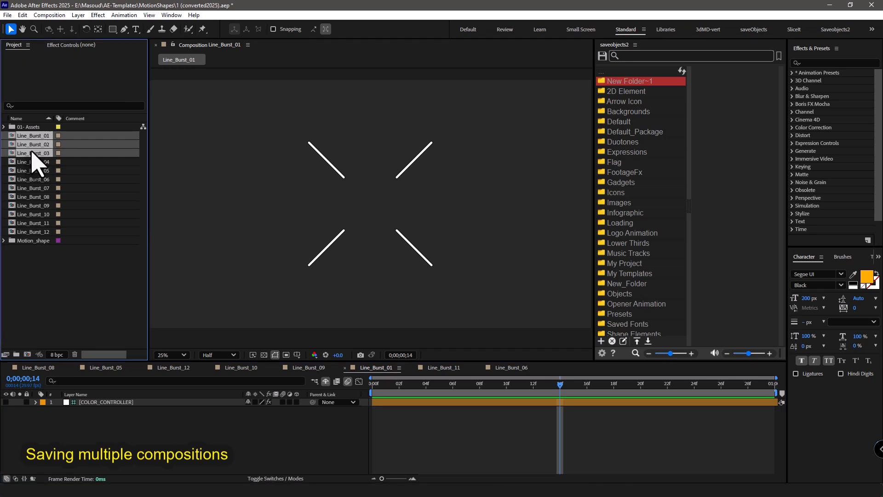
left_click(602, 352)
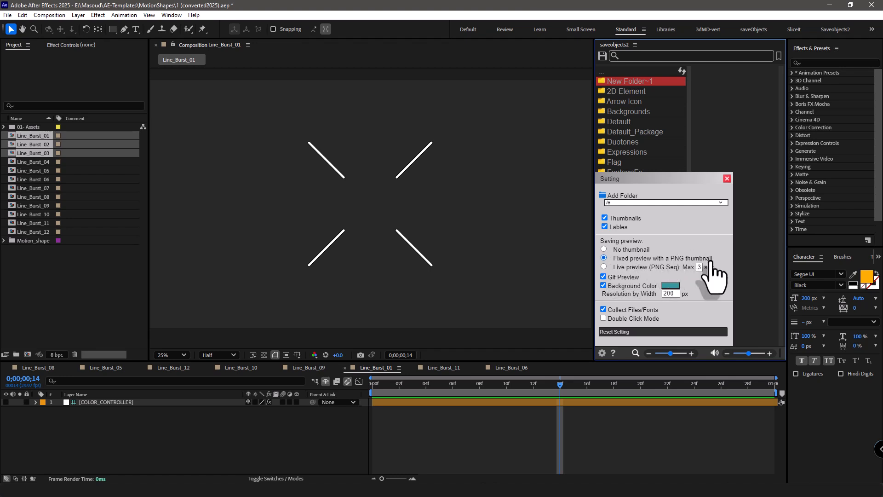
left_click(727, 180)
left_click_drag(556, 383, 574, 386)
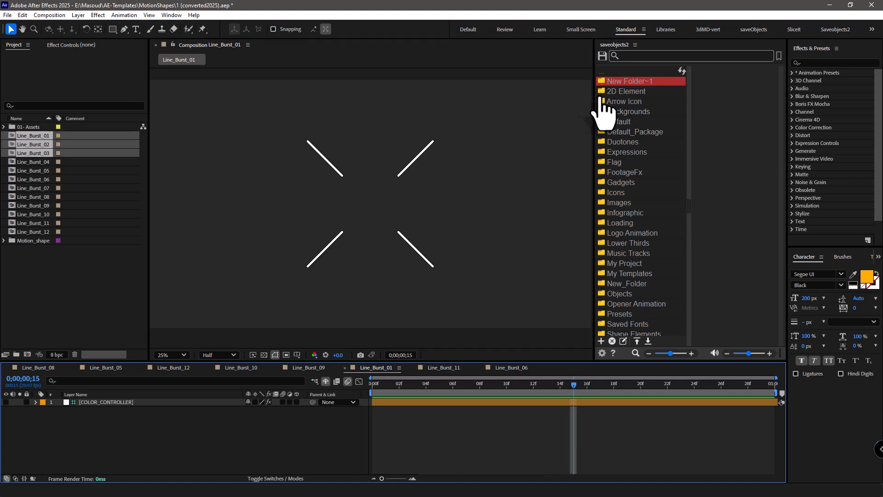
left_click(602, 57)
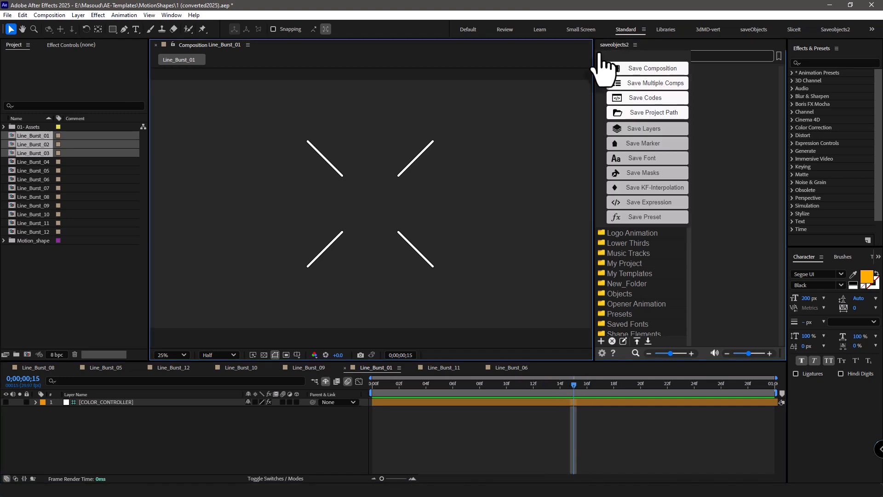
left_click(651, 84)
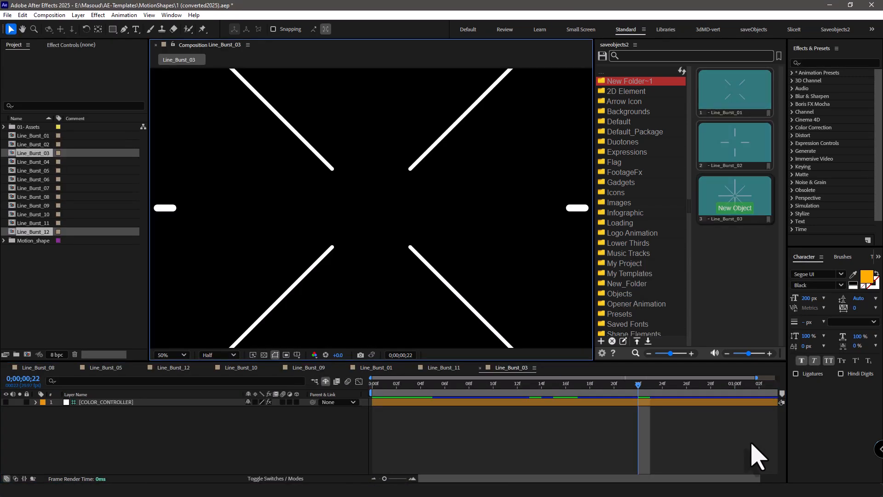
Narrow the SaveObjects2 category list to folder icons only and select the Line_Burst_03 to Line_Burst_05 compositions in the project.
left_click(689, 219)
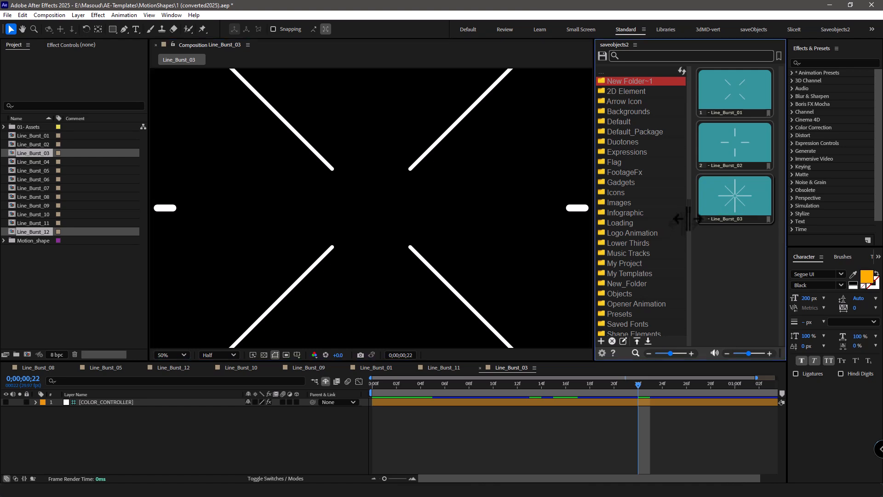
left_click_drag(689, 219, 607, 222)
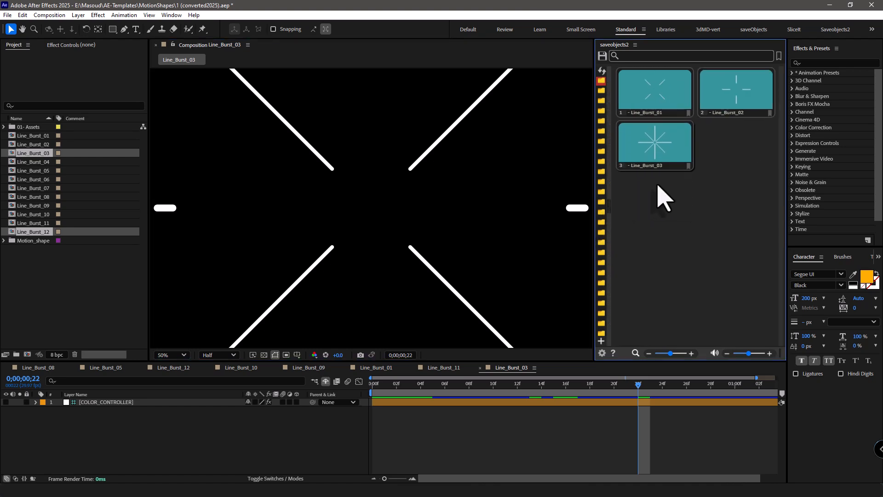
left_click(36, 154)
left_click(39, 162)
left_click(39, 154)
left_click(37, 170, "shift")
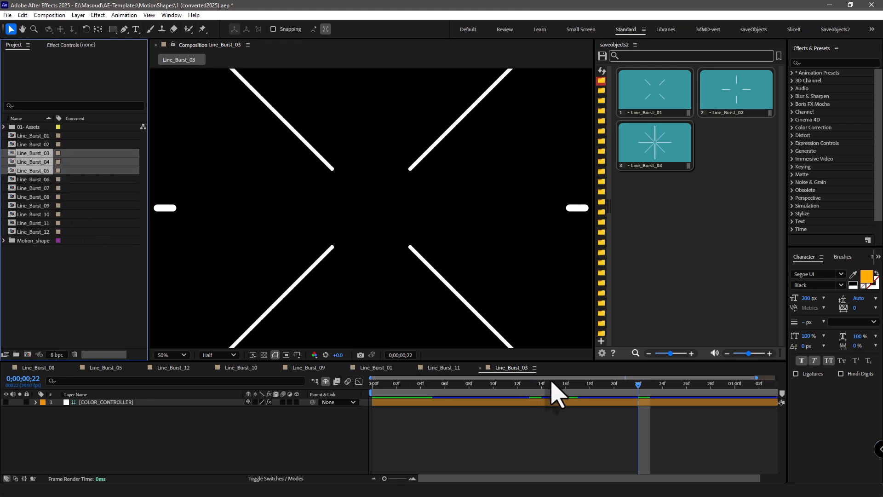
Set the saving preview to Live preview (PNG Seq) with a purple background color.
left_click(602, 353)
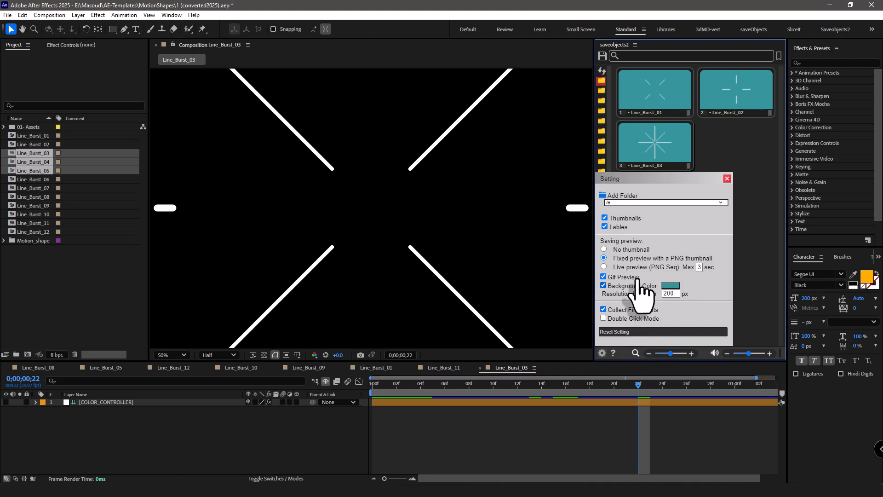
left_click(671, 286)
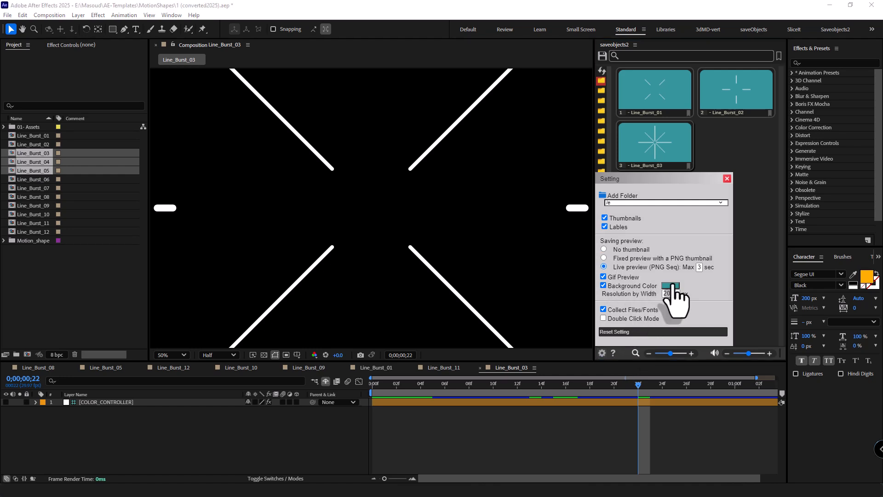
left_click_drag(201, 100, 199, 89)
left_click(22, 164)
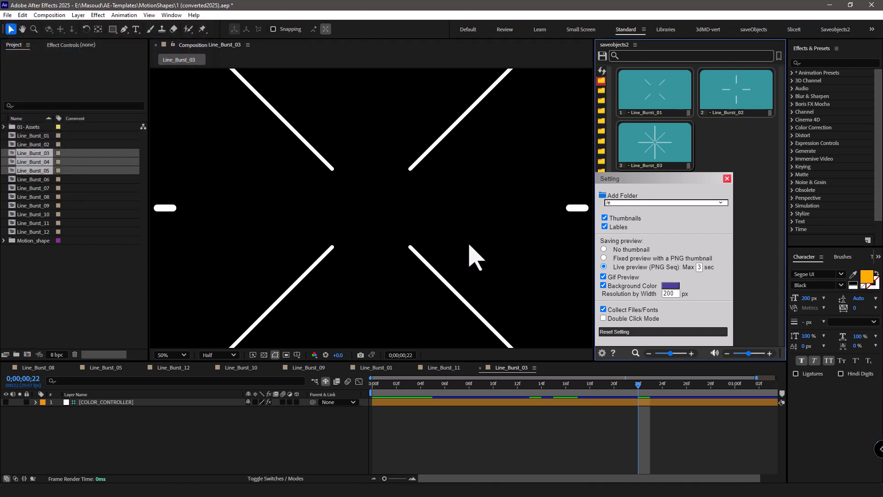
left_click(708, 201)
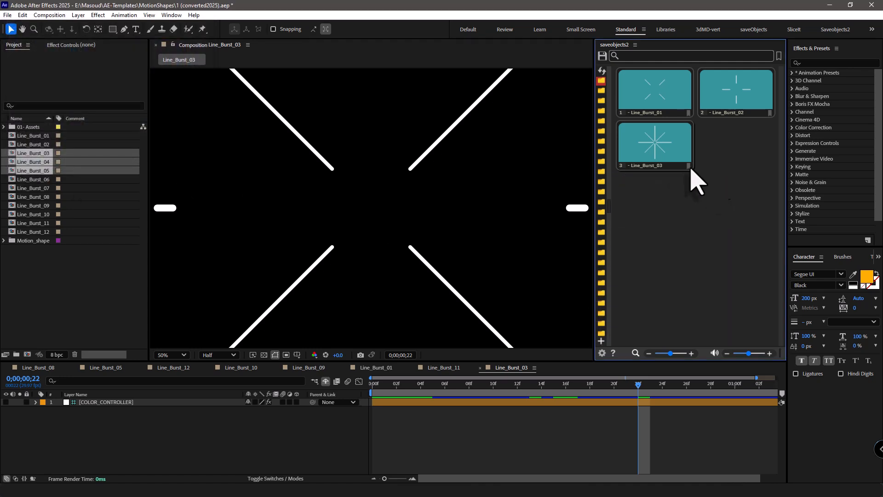
Save the selected Line_Burst_03 to Line_Burst_05 compositions together with Save Multiple Comps.
left_click(603, 55)
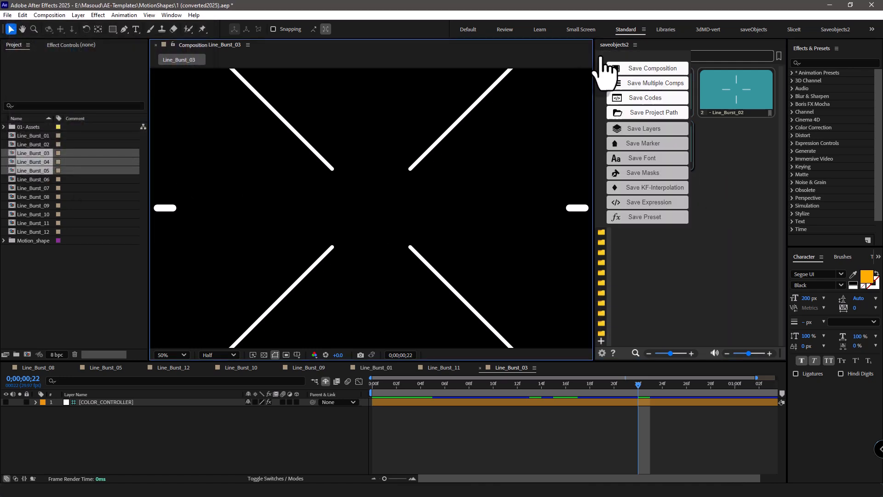
left_click(656, 83)
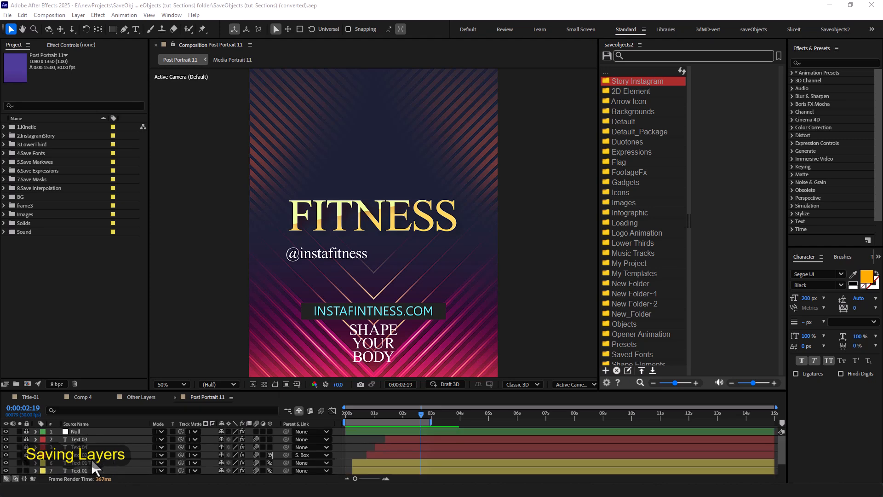
Save the Post Portrait 11 composition under its own name to the Story Instagram category, with the playhead at 0:00:02:22.
mouse_move(399, 416)
left_mouse_down()
mouse_move(349, 409)
mouse_move(415, 420)
left_mouse_up()
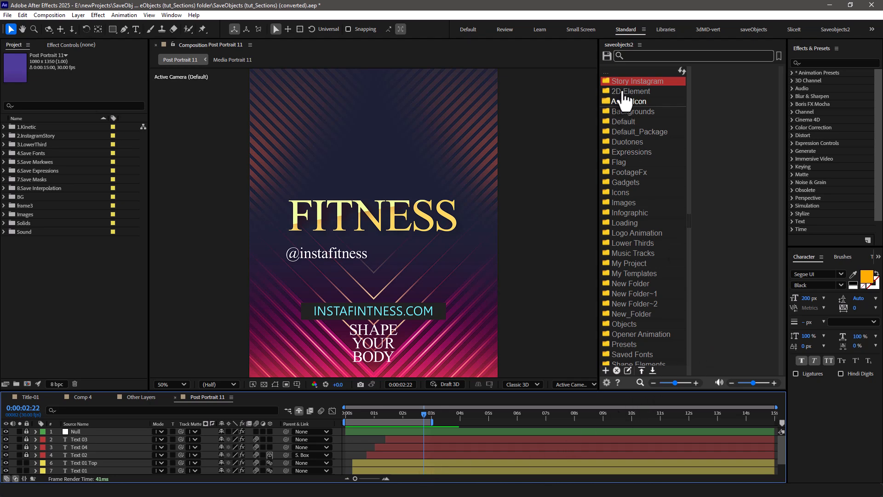
left_click(606, 57)
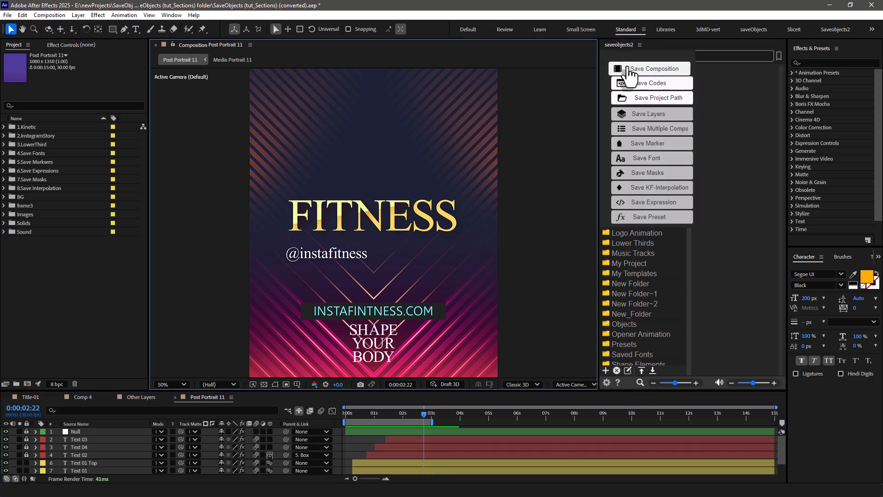
left_click(636, 69)
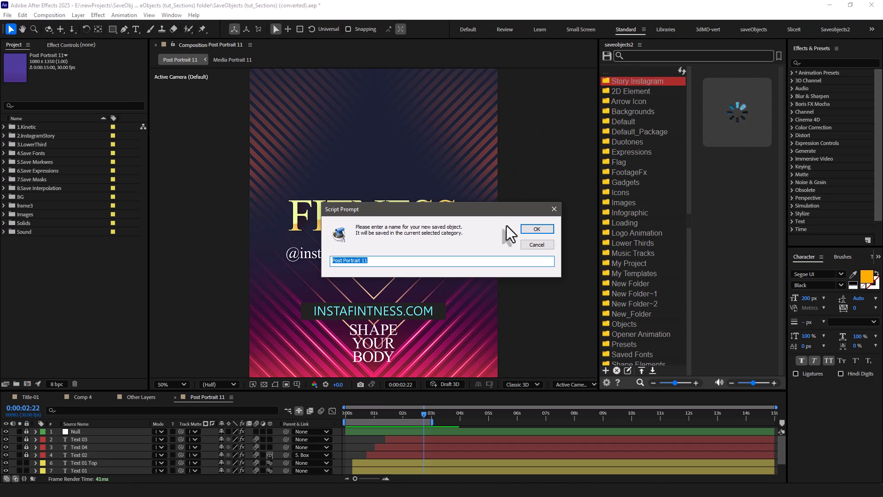
left_click(543, 232)
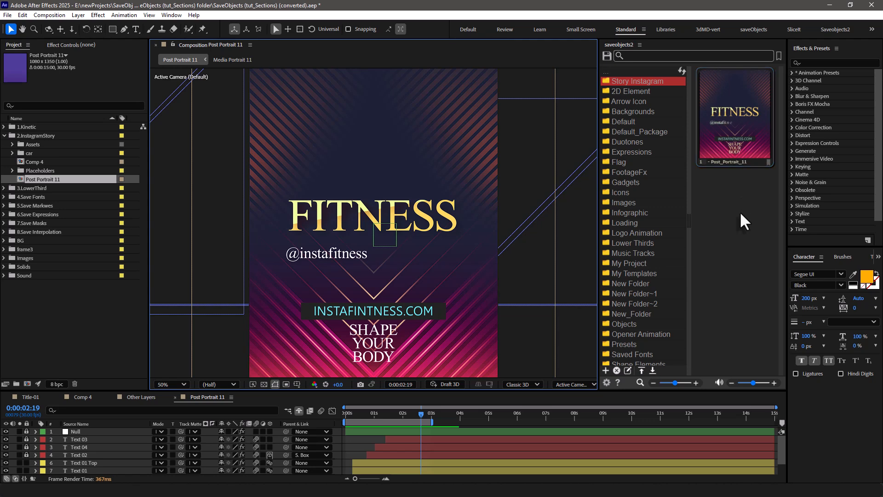
Select the Text 01 Top and Text 01 layers that form the FITNESS title, hiding them briefly to check and restoring them.
left_click(360, 217)
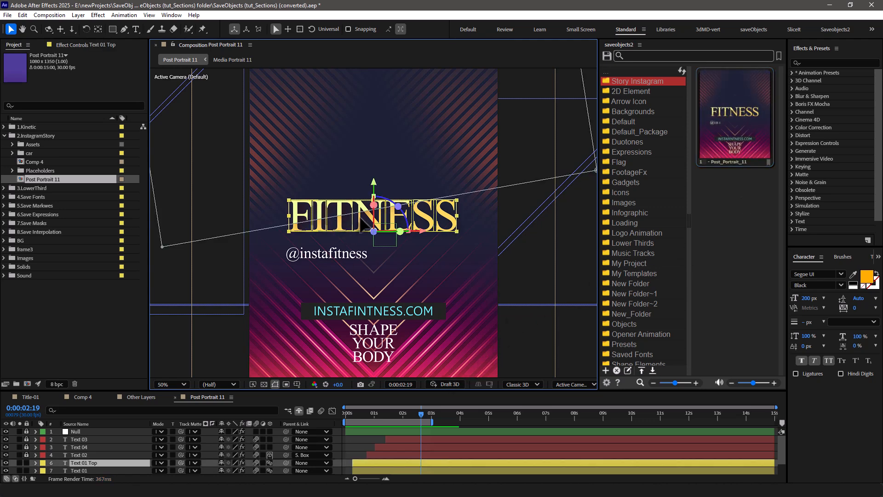
left_click(87, 468, "shift")
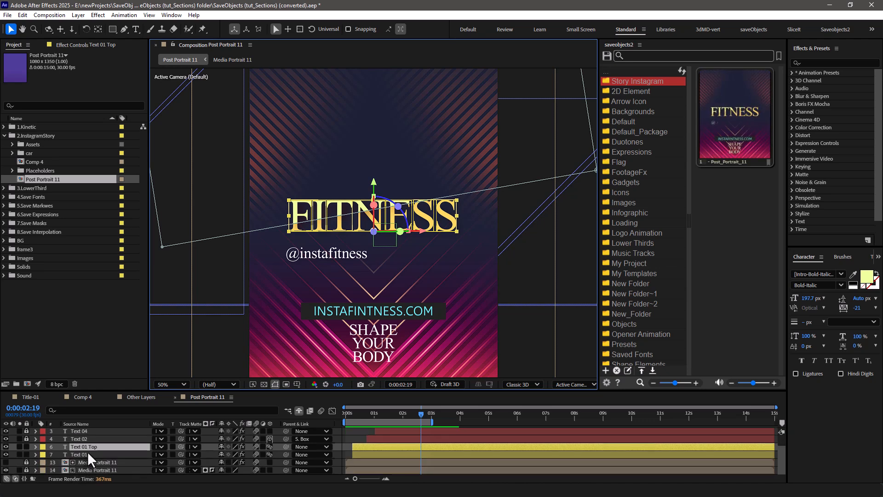
scroll(88, 452, "down", 1)
left_click(5, 447)
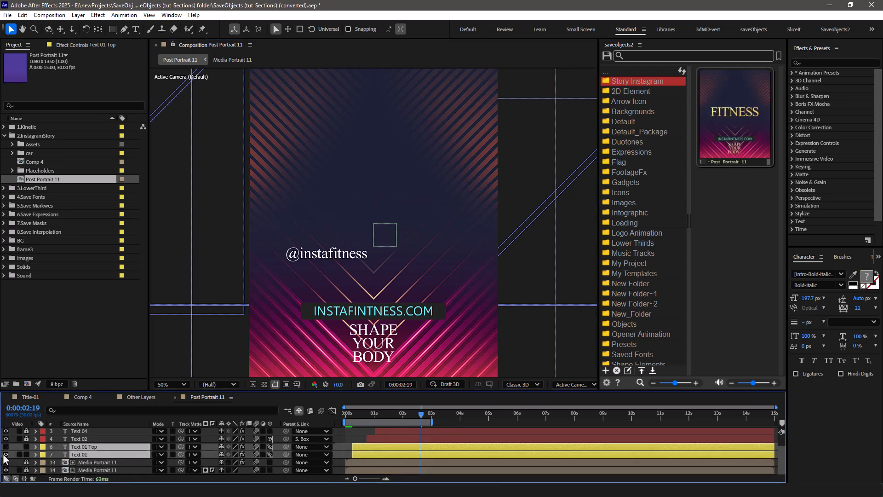
key("ctrl+z")
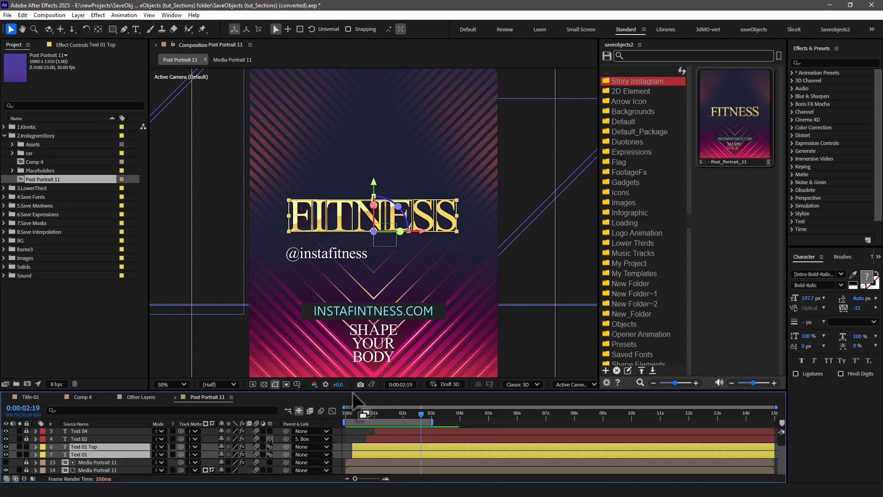
Frame the FITNESS title with a region of interest and save the two selected layers as Title to Story Instagram at 0:00:02:14.
left_click(284, 383)
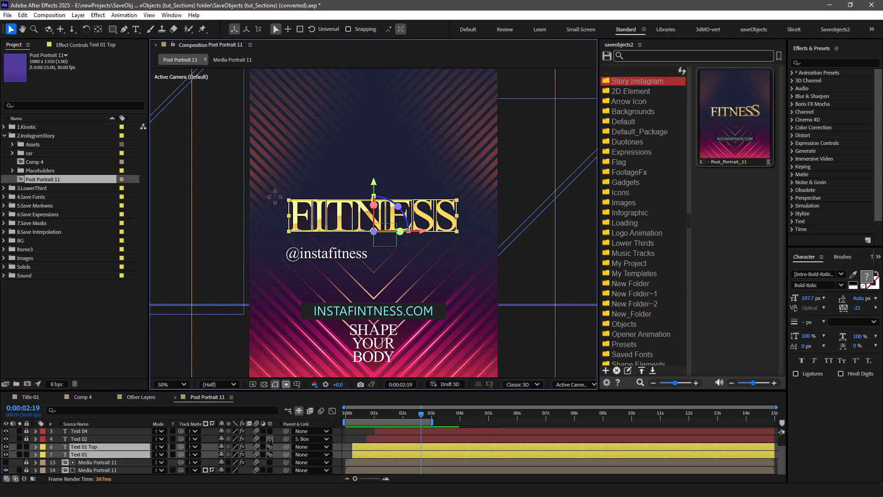
left_click_drag(275, 186, 477, 247)
mouse_move(424, 413)
left_mouse_down()
mouse_move(432, 412)
mouse_move(417, 412)
left_mouse_up()
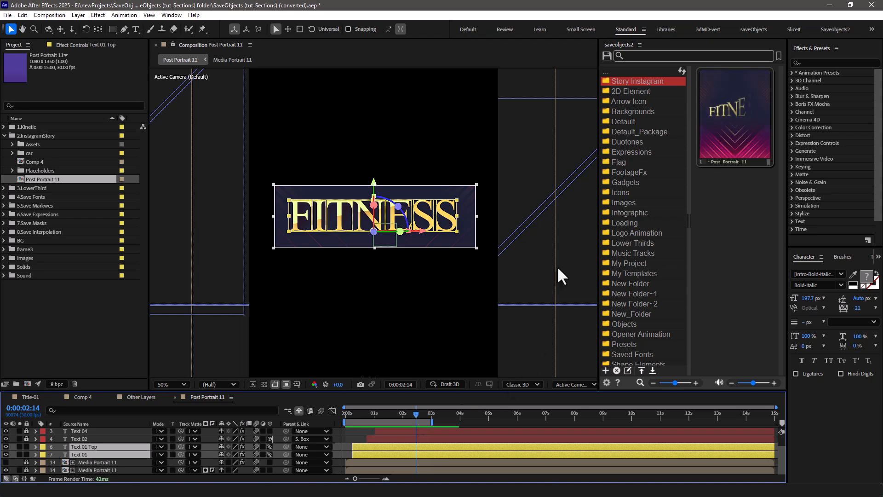
left_click(607, 56)
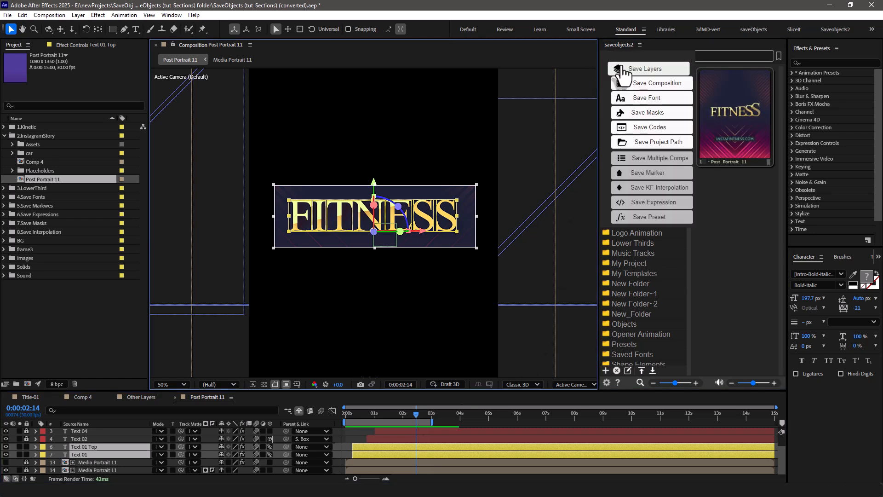
left_click(622, 69)
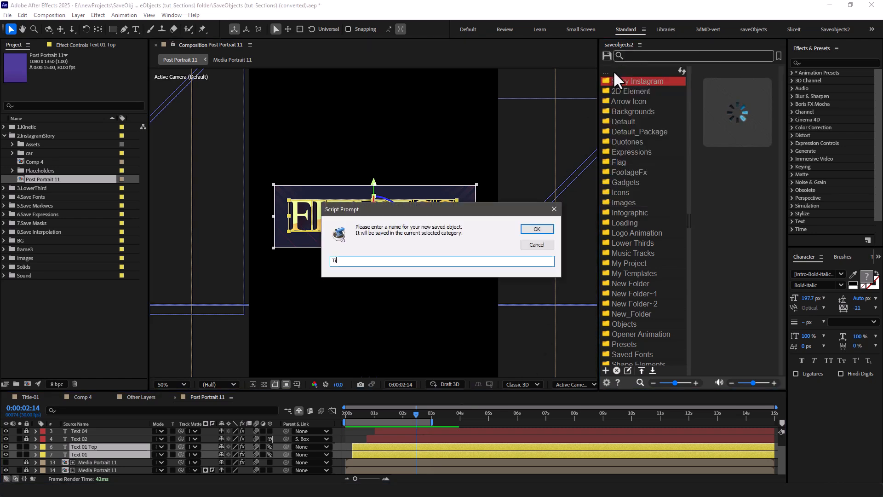
left_click(542, 231)
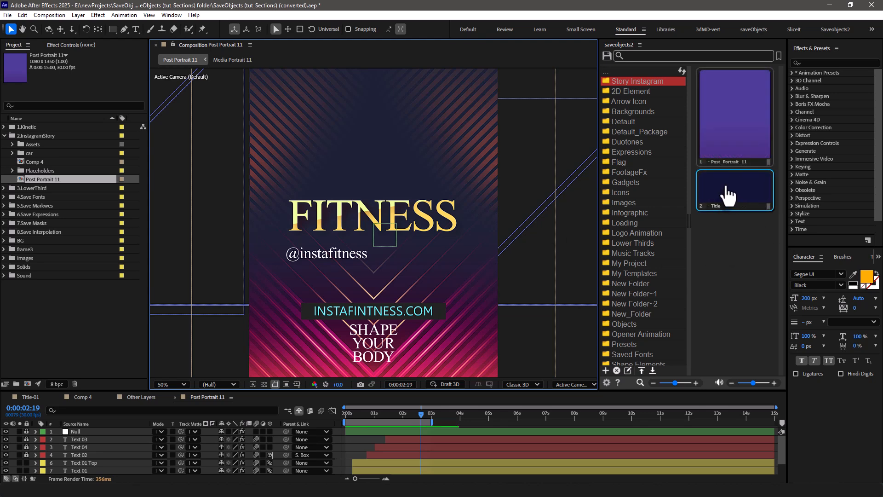
Start a new project without saving the current one and create the 1920 x 1080, 30 fps composition Comp 1.
left_click(8, 15)
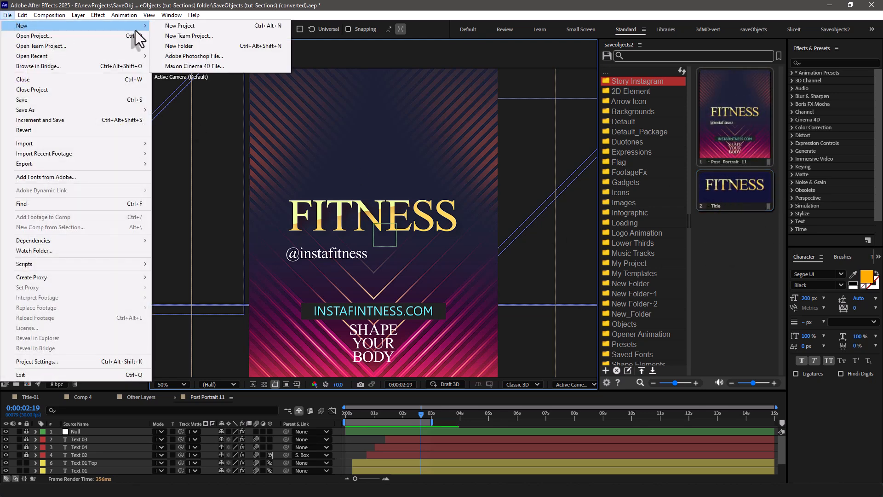
left_click(158, 27)
left_click(485, 281)
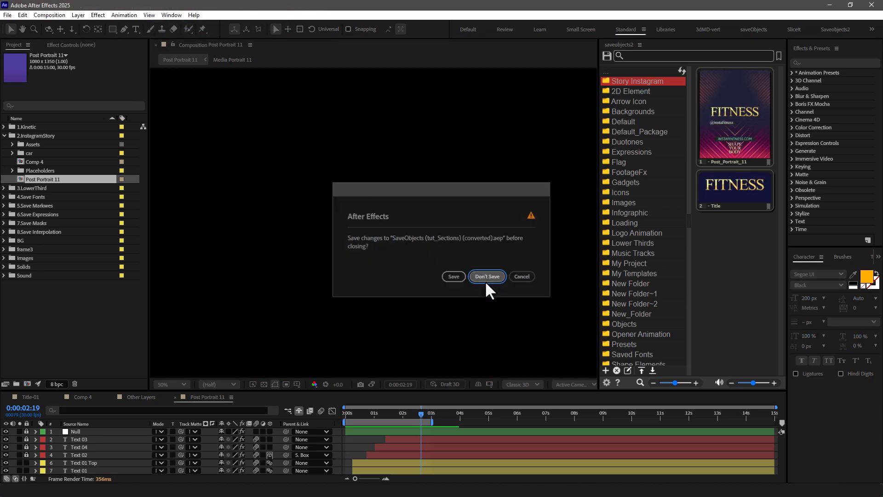
left_click(291, 219)
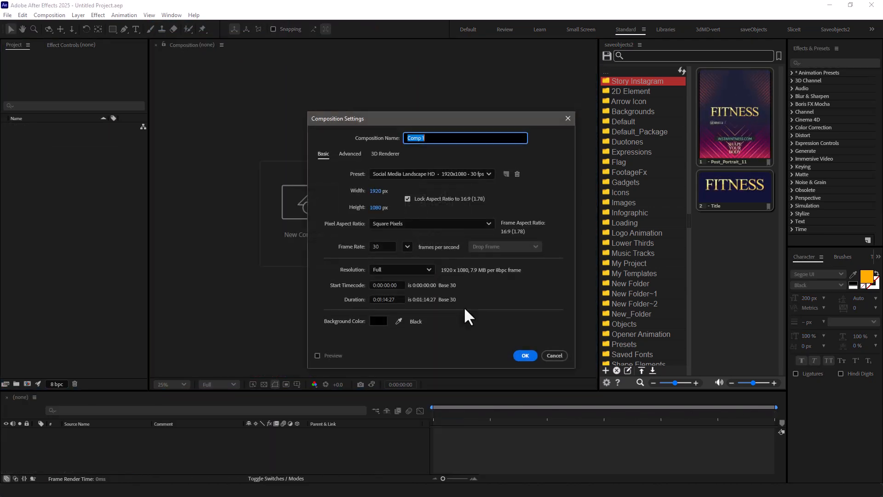
left_click(528, 355)
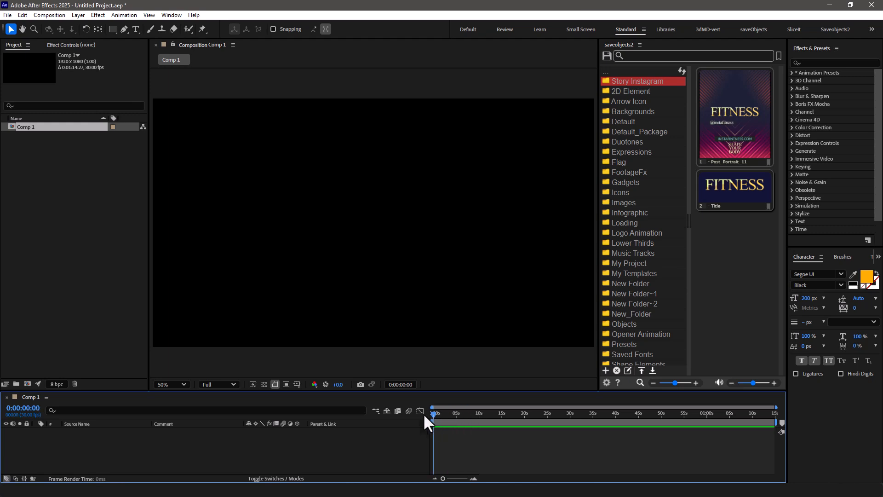
Add the saved Title layers to Comp 1 and move the FITNESS text to the middle of the frame at 0:00:02:22.
double_click(707, 202)
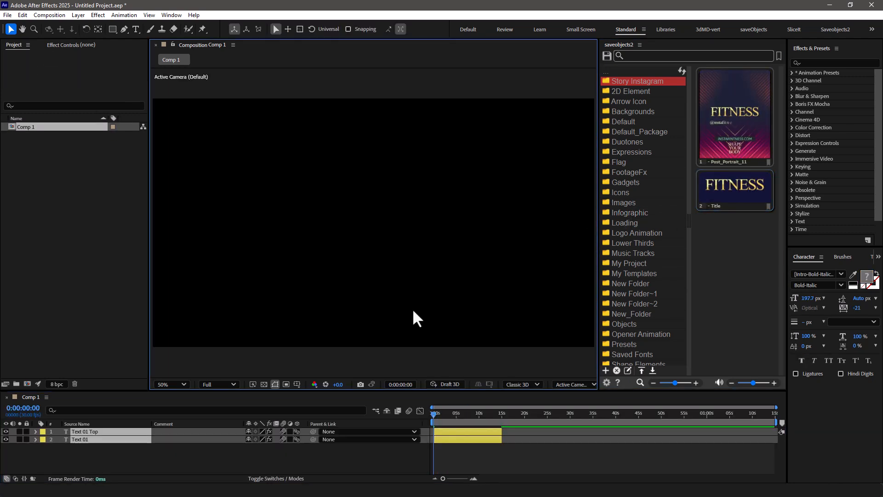
left_click_drag(435, 412, 446, 412)
left_click_drag(316, 135, 445, 241)
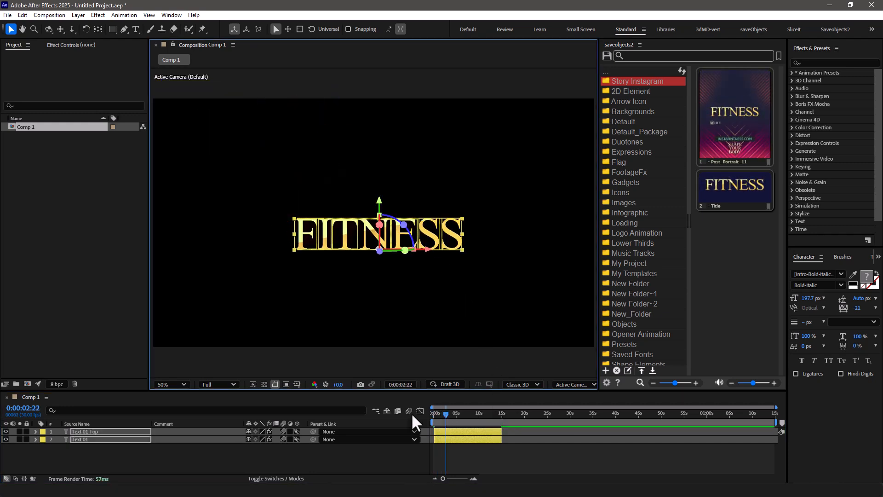
Play back the imported title animation in Comp 1 from the start.
left_click_drag(436, 417, 433, 415)
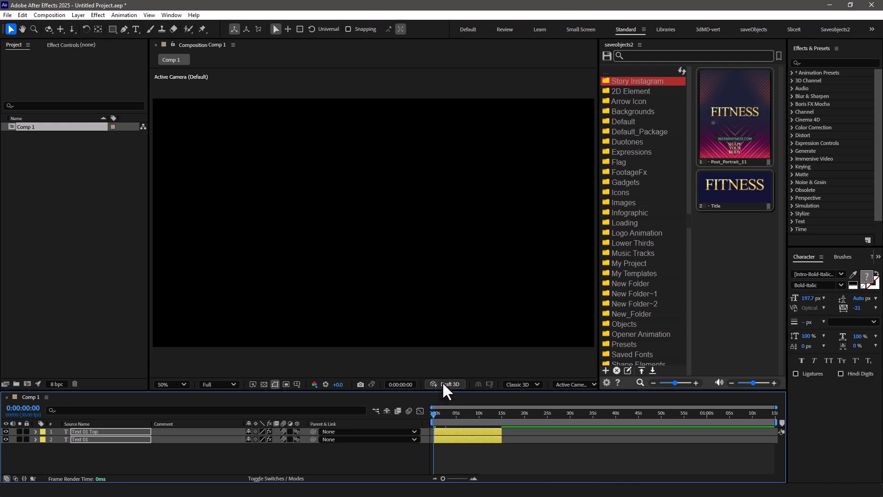
key("space")
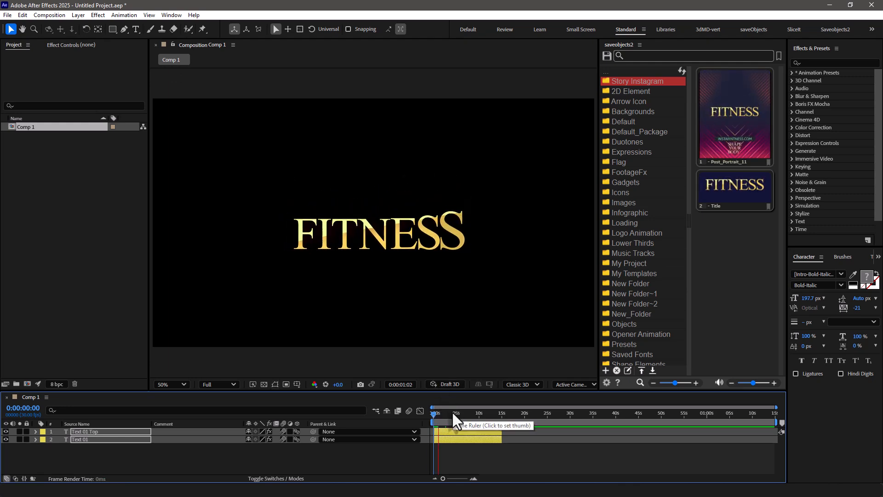
left_click(447, 413)
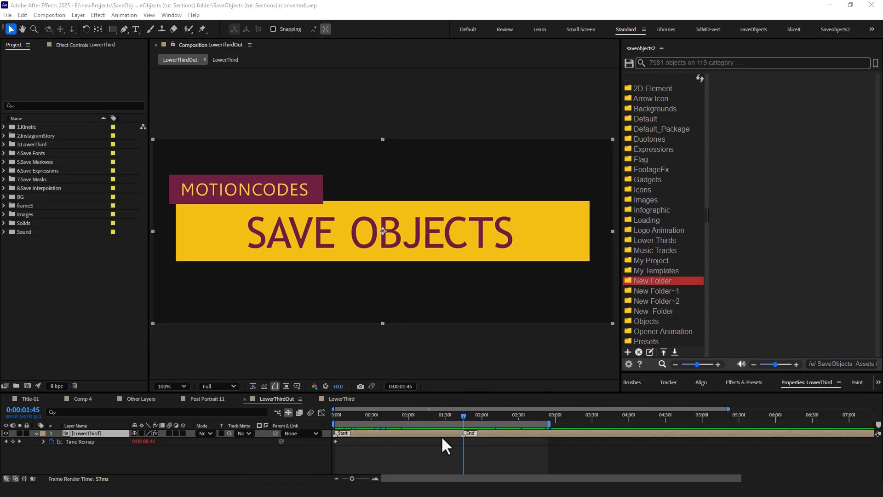
Save the LowerThird layer of LowerThirdOut as LowerThird to New Folder, with a fixed PNG thumbnail at 0:00:01:46.
key("space")
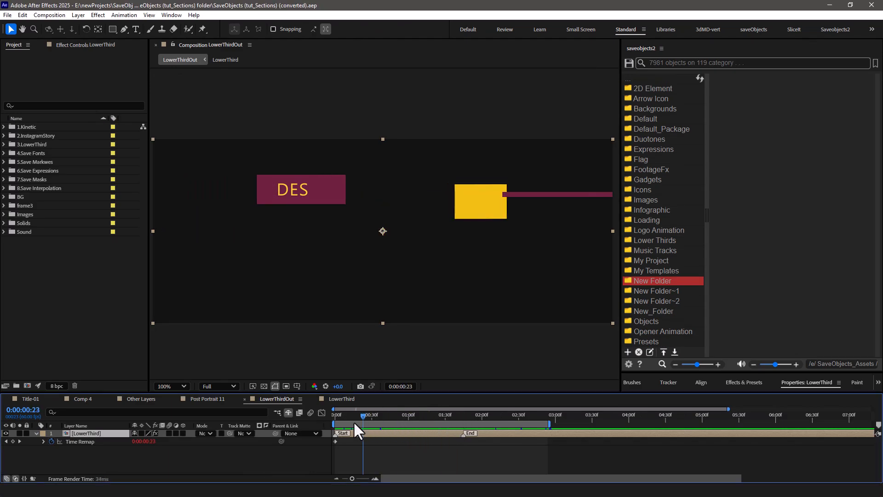
left_click_drag(462, 426, 463, 427)
left_click(628, 364)
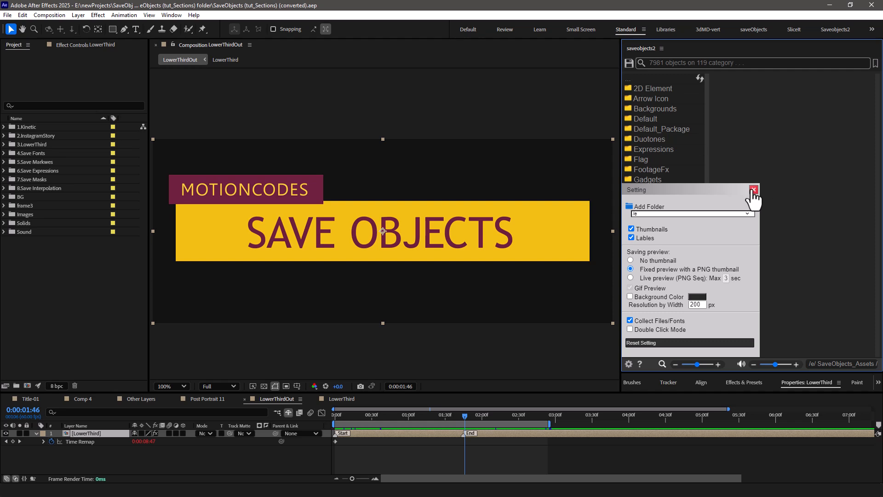
left_click(753, 189)
left_click(628, 64)
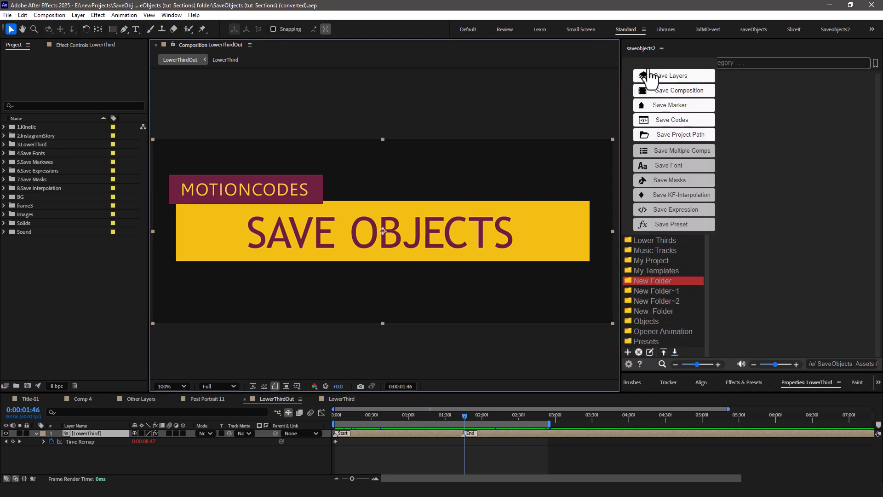
left_click(663, 82)
left_click(536, 229)
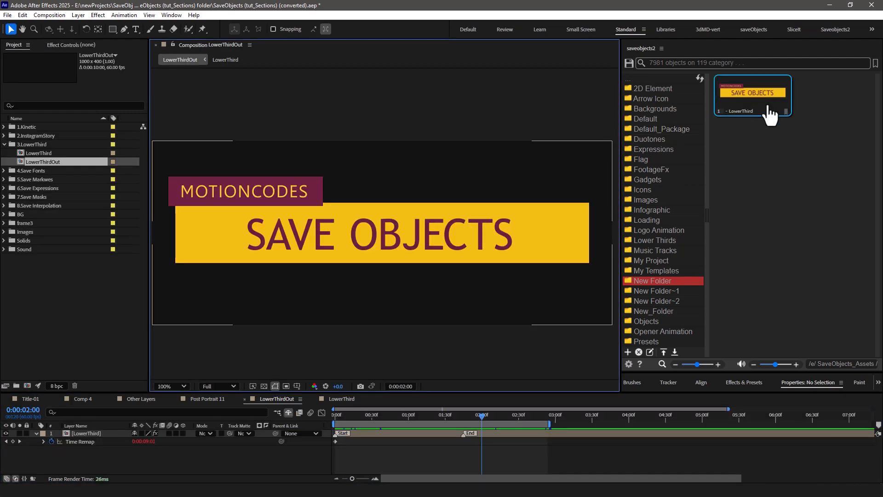
Open the source project of the saved LowerThird item for editing, without saving changes to the current project.
right_click(755, 99)
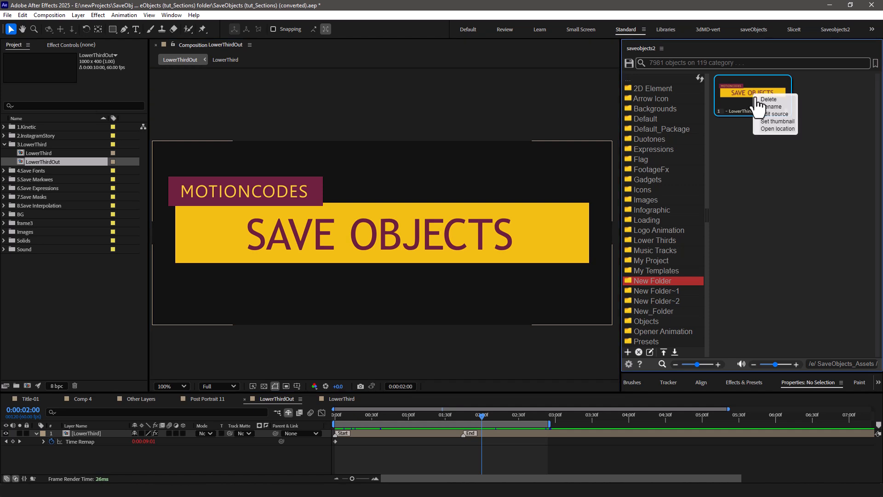
left_click(781, 121)
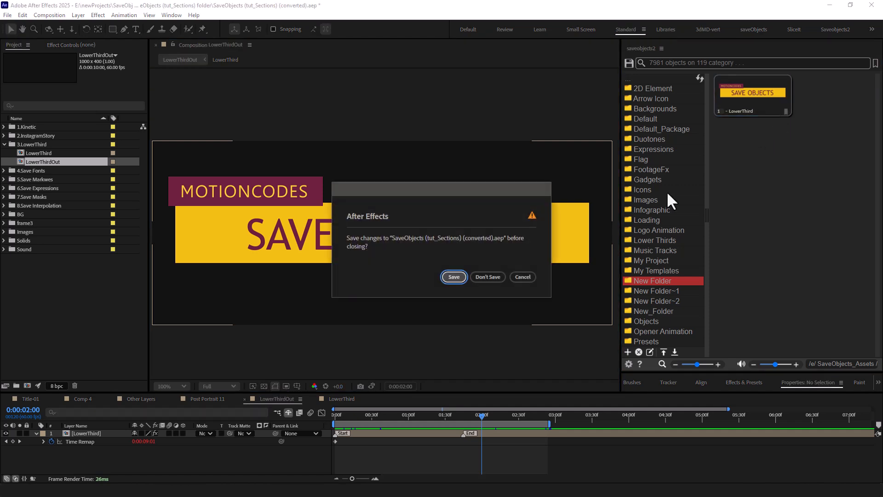
left_click(480, 276)
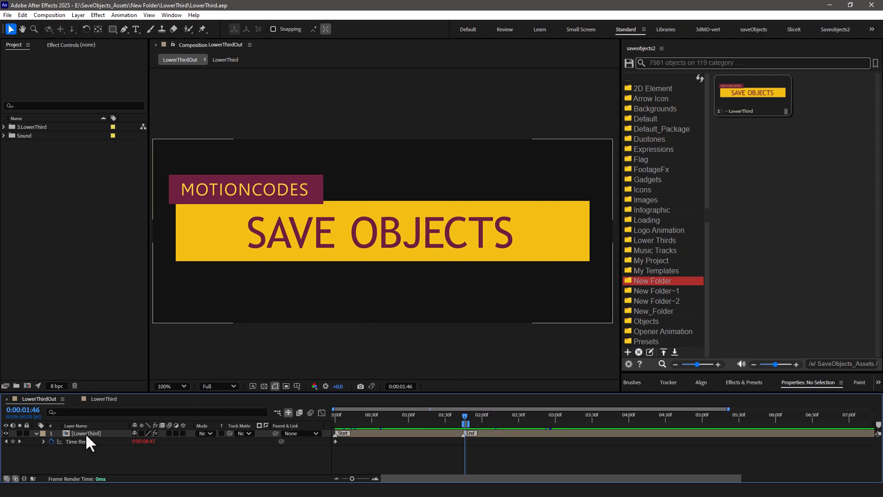
Set the Controller layer's Color 2 in the LowerThird composition to 13D4F1 and return to LowerThirdOut.
double_click(85, 432)
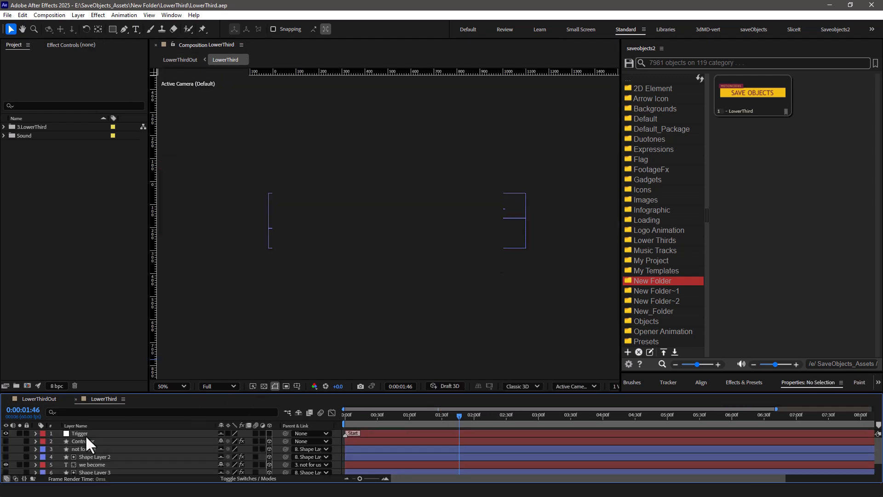
left_click(89, 440)
left_click(104, 46)
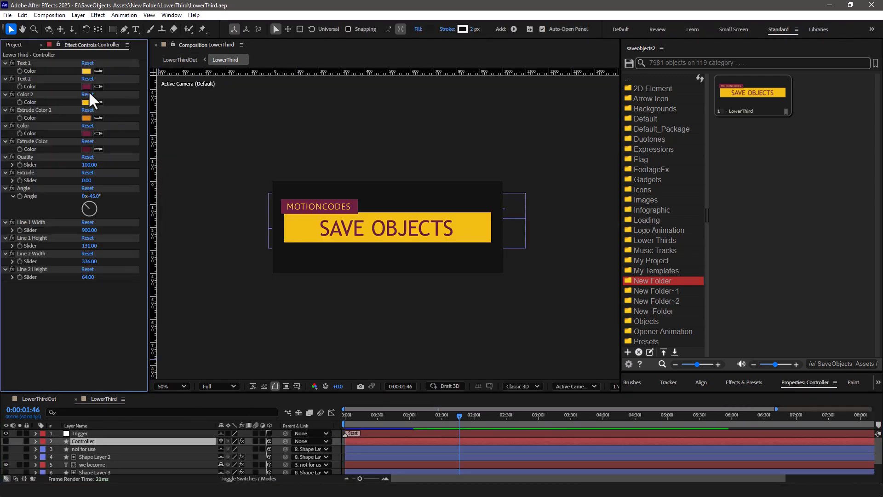
left_click(86, 101)
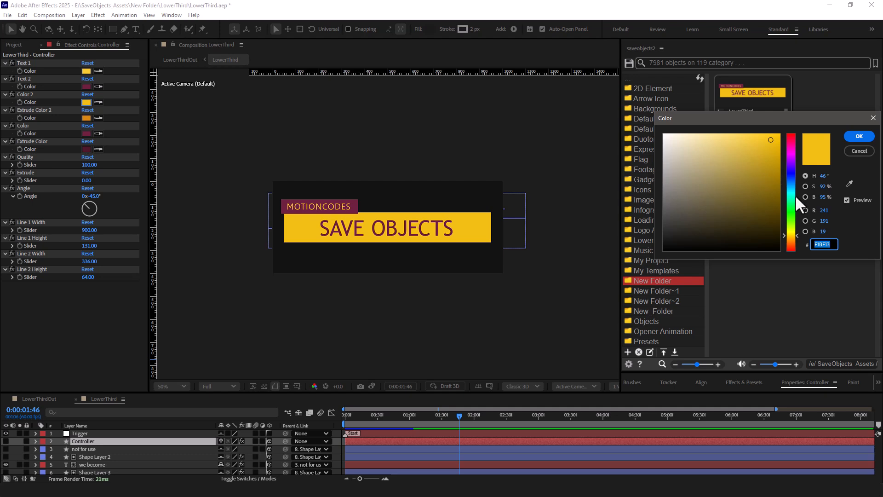
left_click_drag(793, 192, 792, 189)
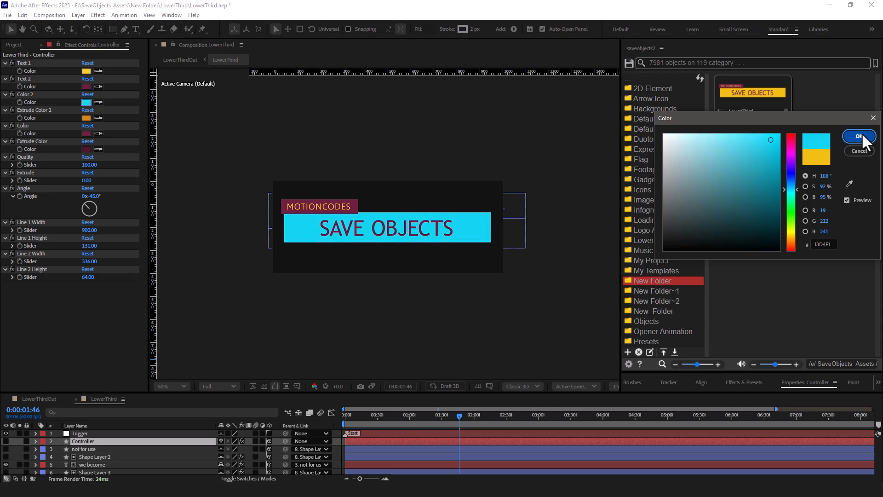
left_click(860, 135)
left_click(286, 412)
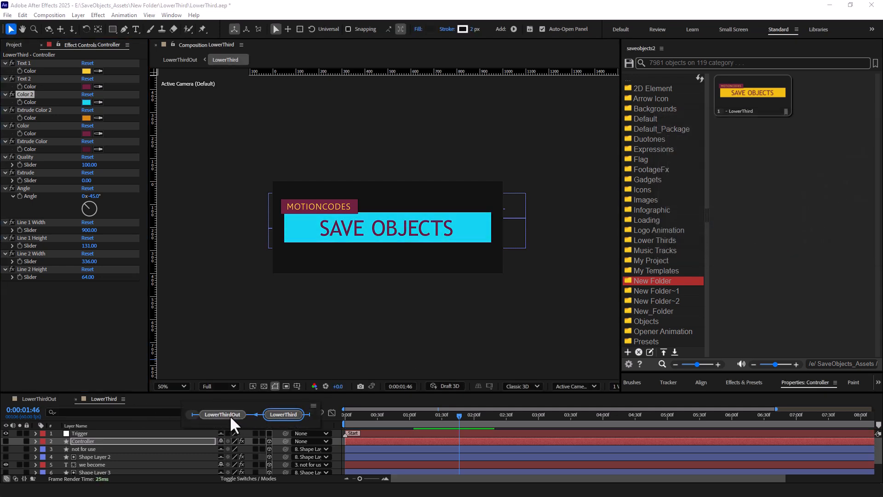
left_click(230, 415)
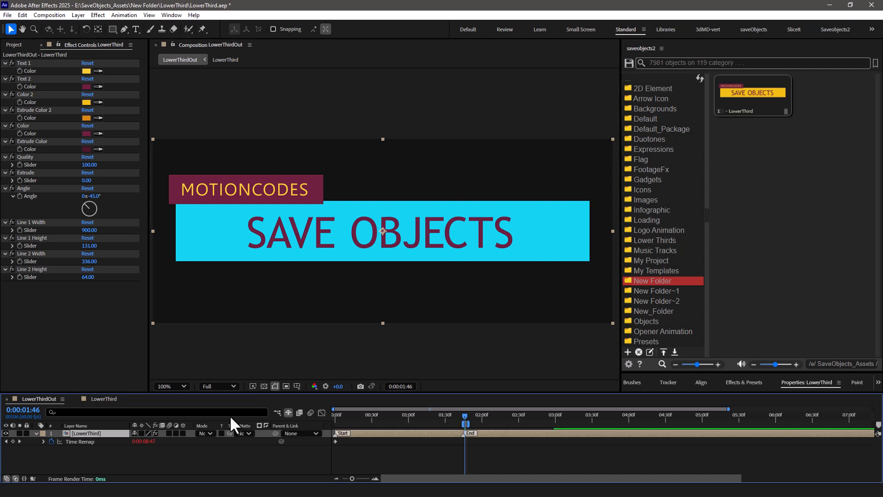
Set the LowerThirdOut work area from the start to just under 3 seconds and move to 0:00:01:44.
left_click_drag(771, 116, 595, 394)
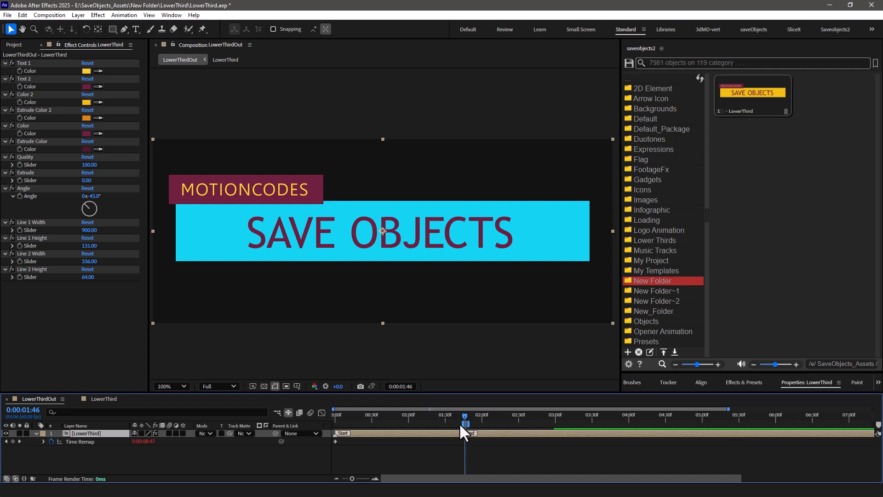
left_click_drag(462, 423, 334, 424)
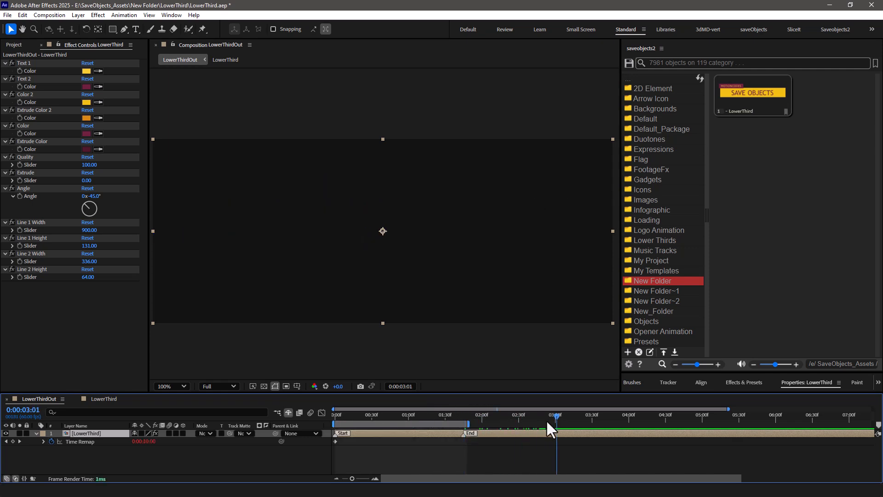
left_click_drag(459, 424, 552, 424)
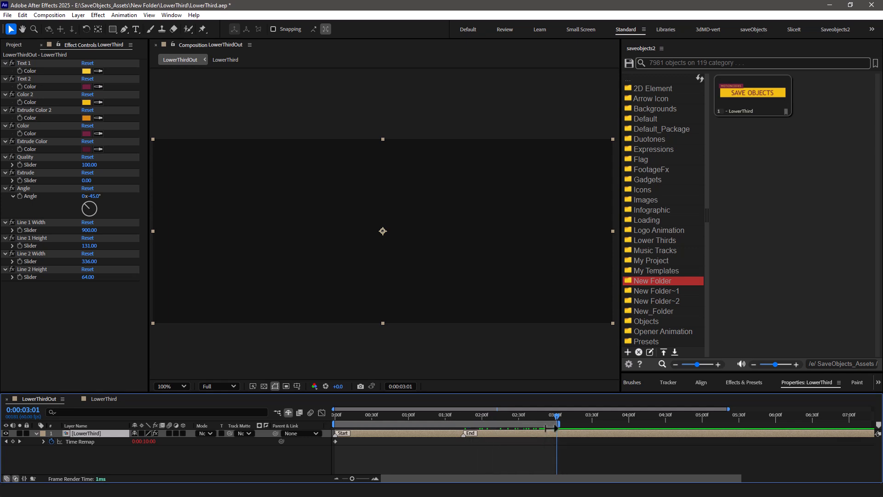
left_click(461, 416)
Check the saving preview settings and regenerate the thumbnail of the saved LowerThird item from the current composition.
left_click(629, 364)
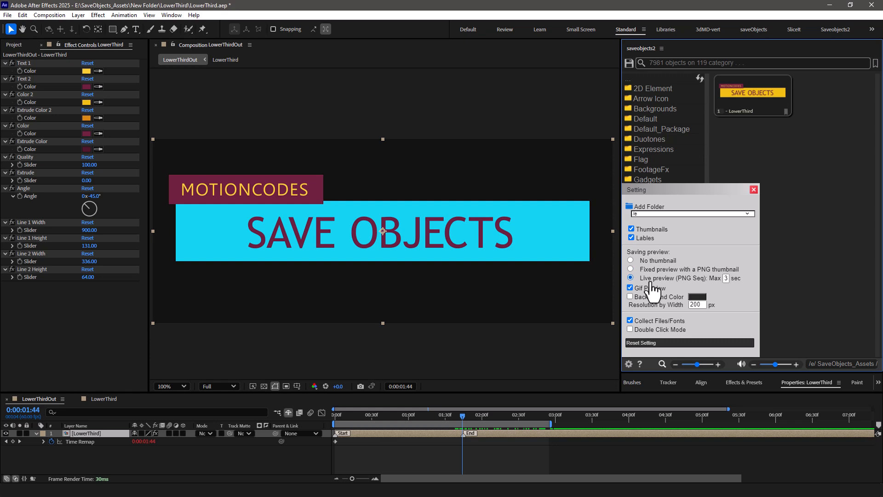
left_click(753, 190)
right_click(746, 94)
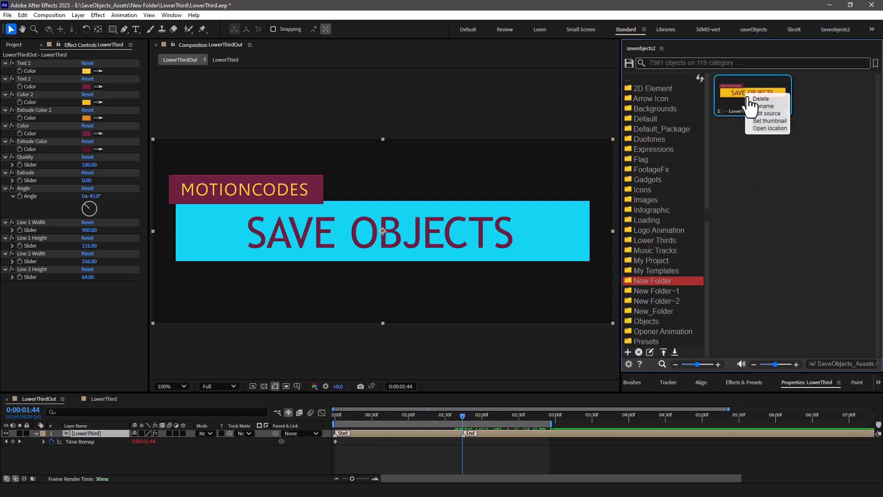
left_click(768, 121)
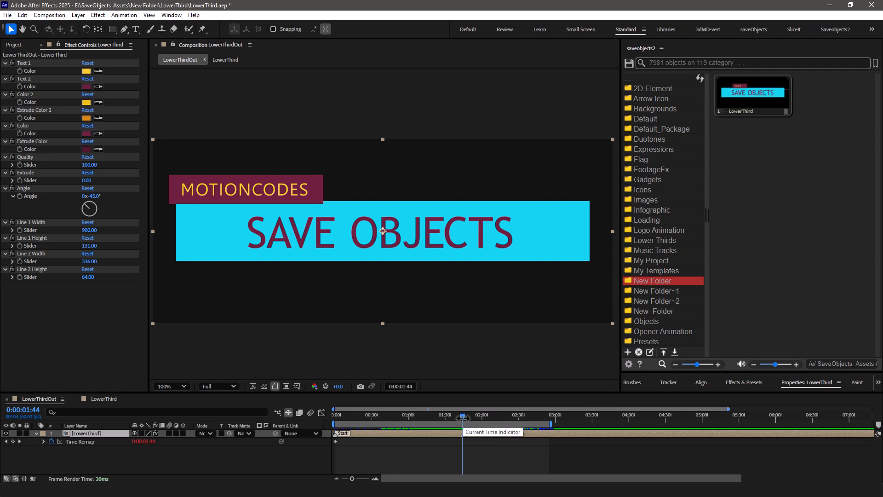
left_click(629, 363)
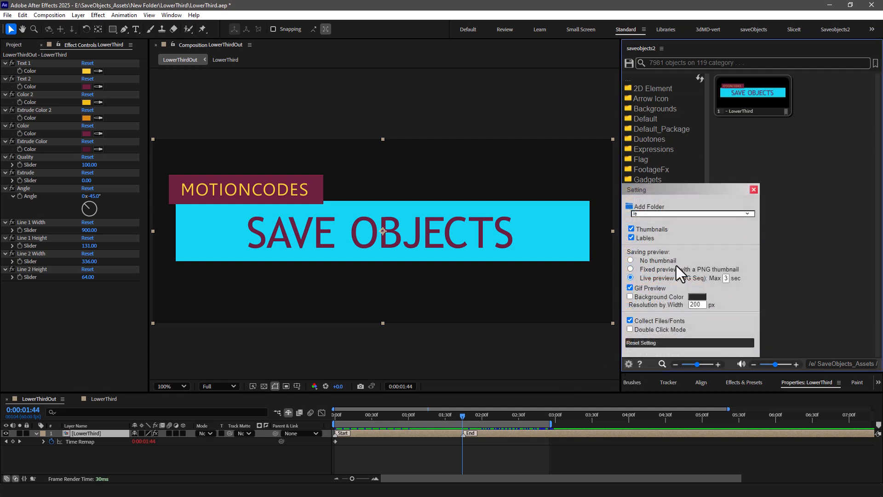
left_click(754, 190)
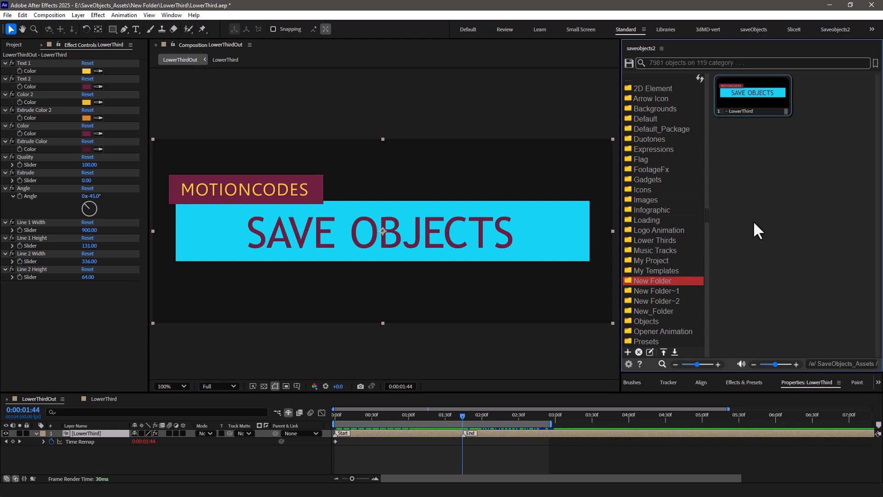
Save the edited LowerThird source project and start a new empty project.
left_click(591, 369)
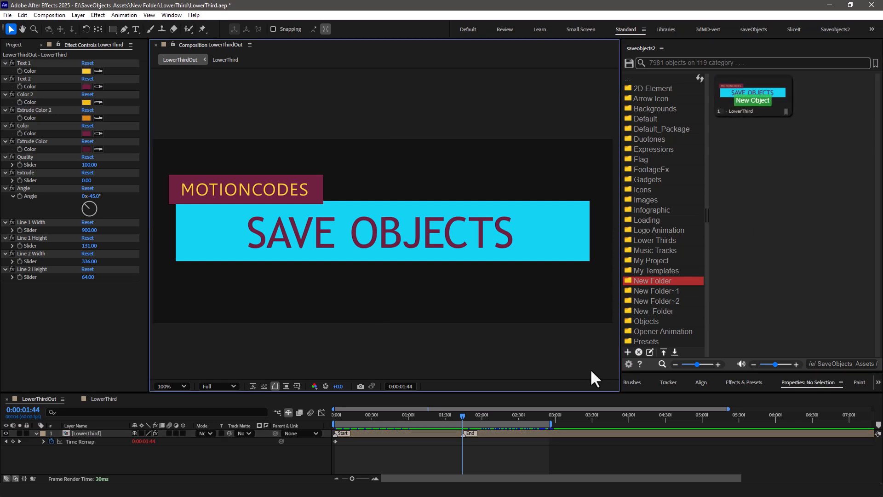
key("ctrl+s")
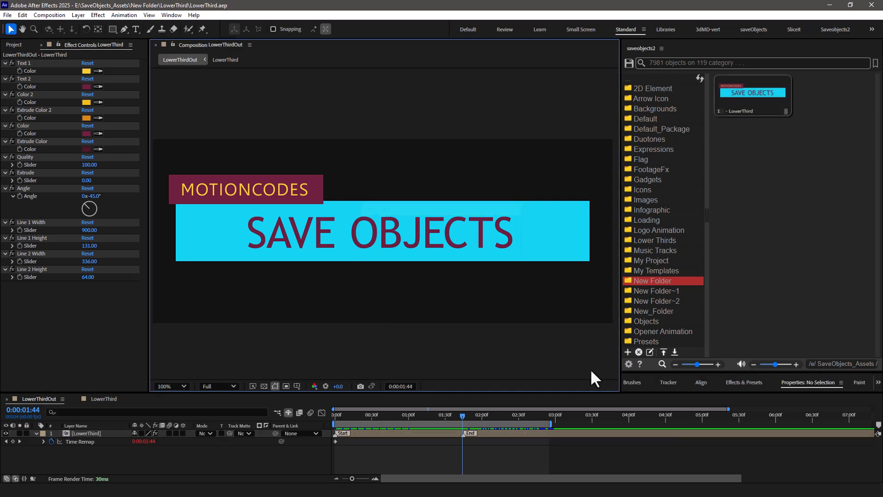
left_click(7, 15)
mouse_move(115, 26)
left_click(213, 28)
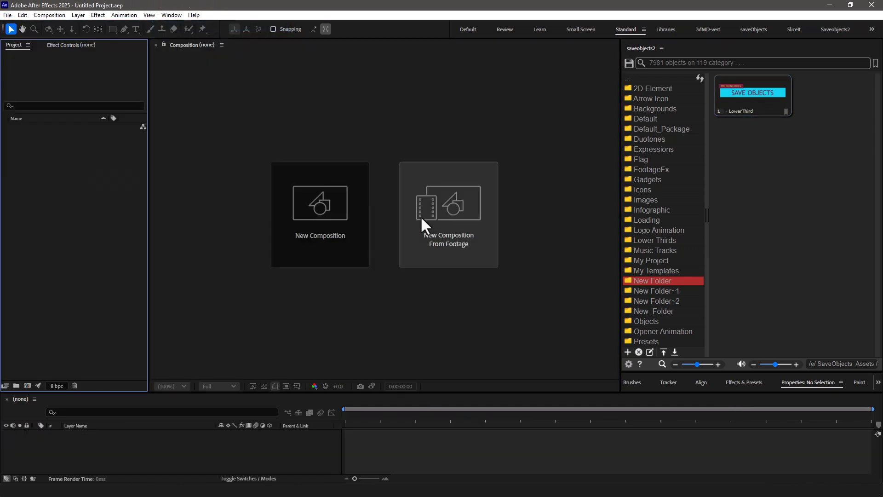
Create a 1920 x 1080, 5-second composition and add the saved LowerThird item at its start.
left_click(350, 240)
left_click(528, 357)
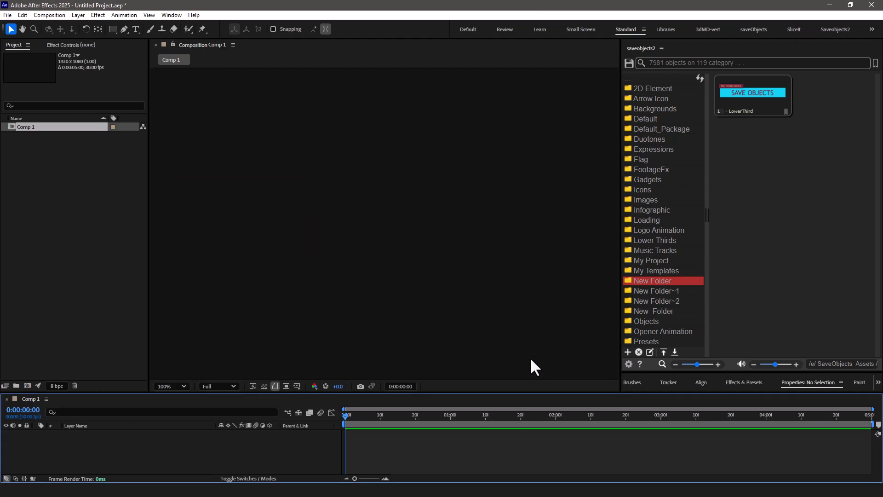
scroll(492, 290, "down", 1)
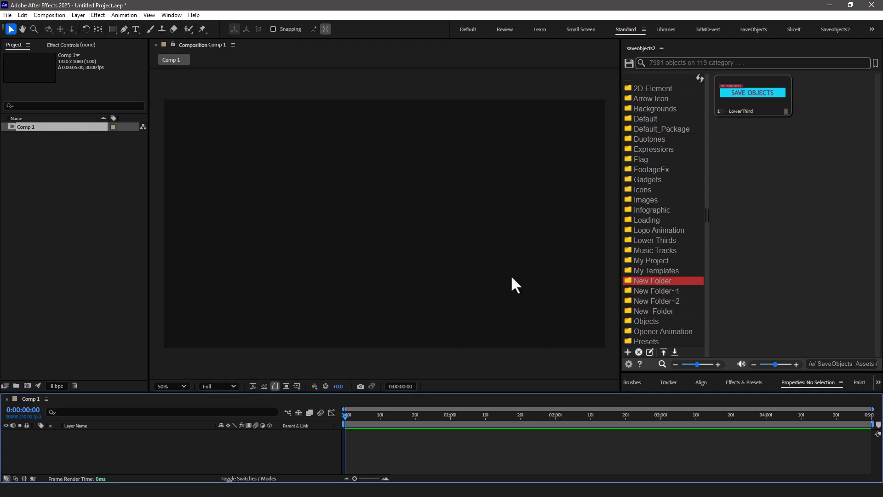
double_click(735, 103)
Add a second copy of the saved LowerThird at about 0:00:03:04 and scrub to 0:00:04:03.
left_click_drag(344, 414, 454, 415)
left_click_drag(603, 428, 676, 426)
left_click(757, 98)
left_click_drag(675, 414, 738, 423)
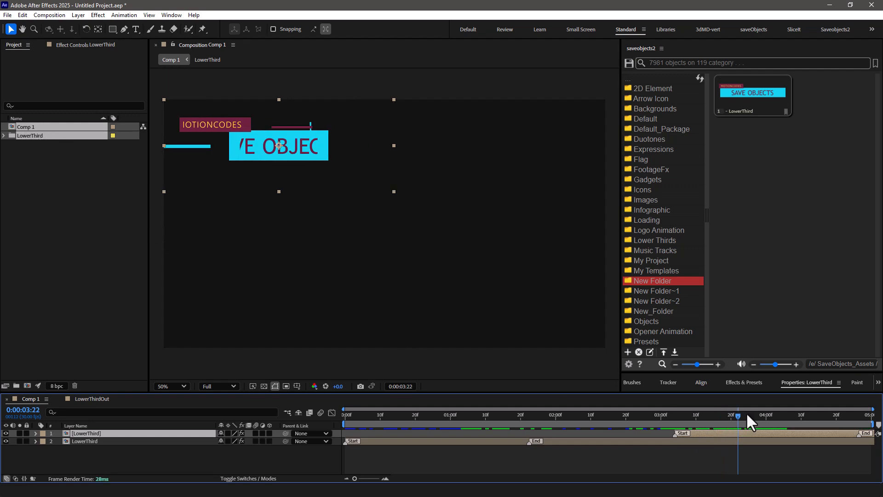
left_click_drag(746, 412, 776, 412)
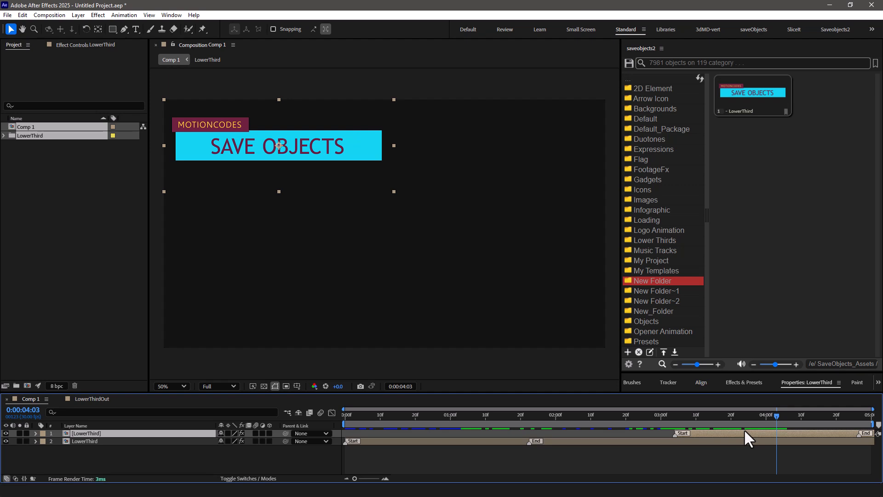
Open the second LowerThird layer's composition and set its Controller layer's Color 2 to F1EE13.
double_click(743, 430)
left_click(94, 445)
left_click(88, 443)
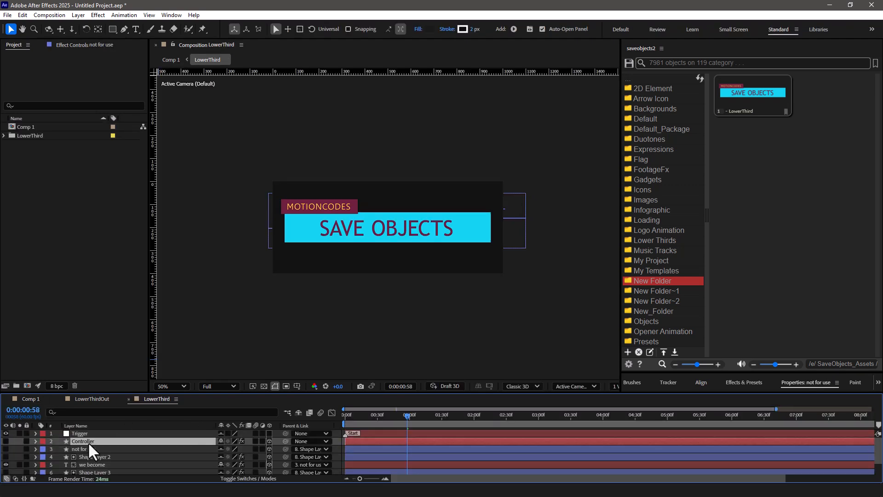
left_click(84, 45)
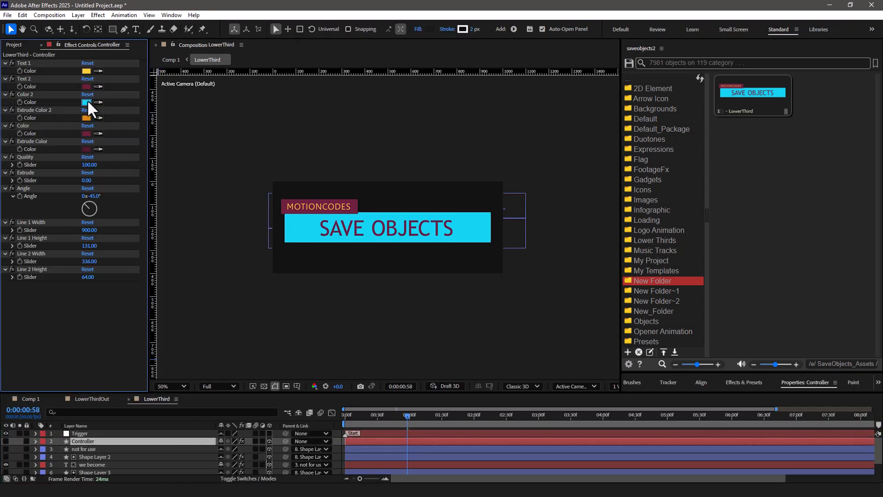
left_click(87, 101)
left_click(792, 231)
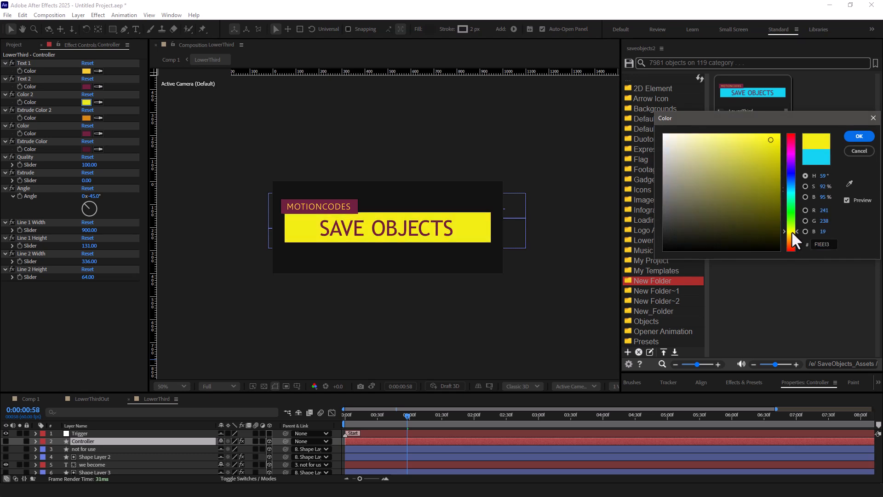
left_click(857, 137)
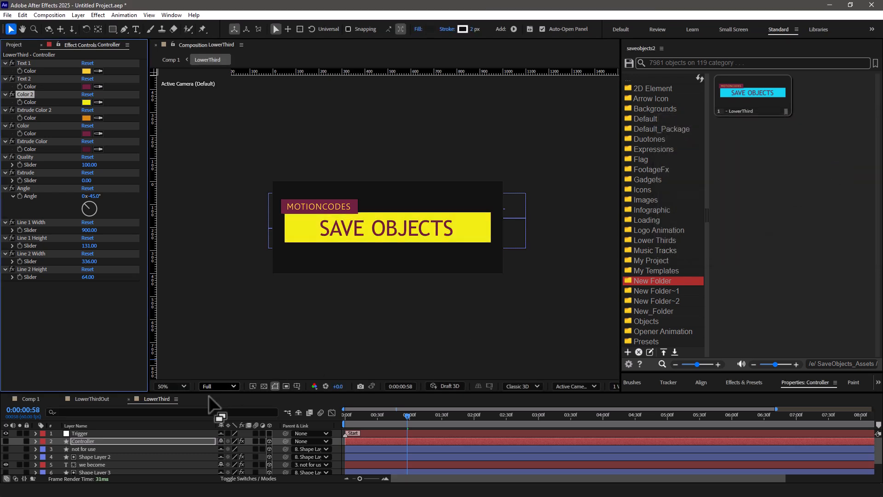
Return to Comp 1 and scrub to 0:00:04:02 to compare the color of both lower thirds.
left_click(287, 412)
left_click(229, 403)
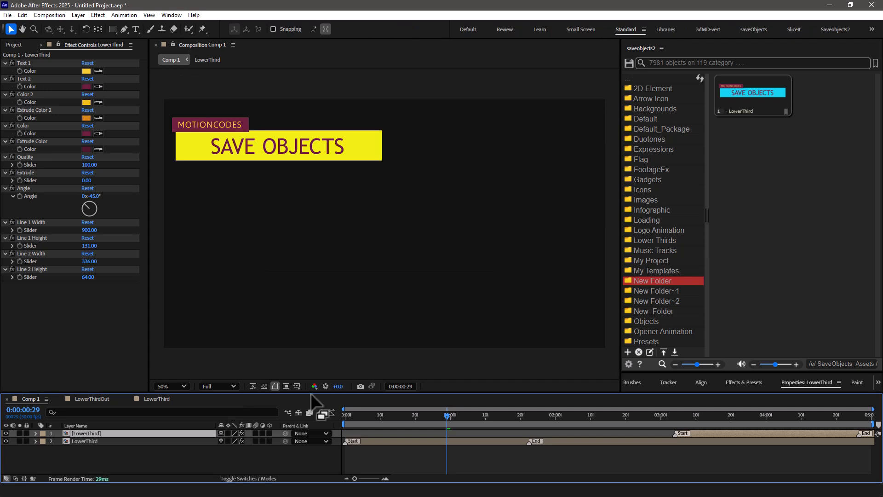
left_click_drag(667, 430, 773, 422)
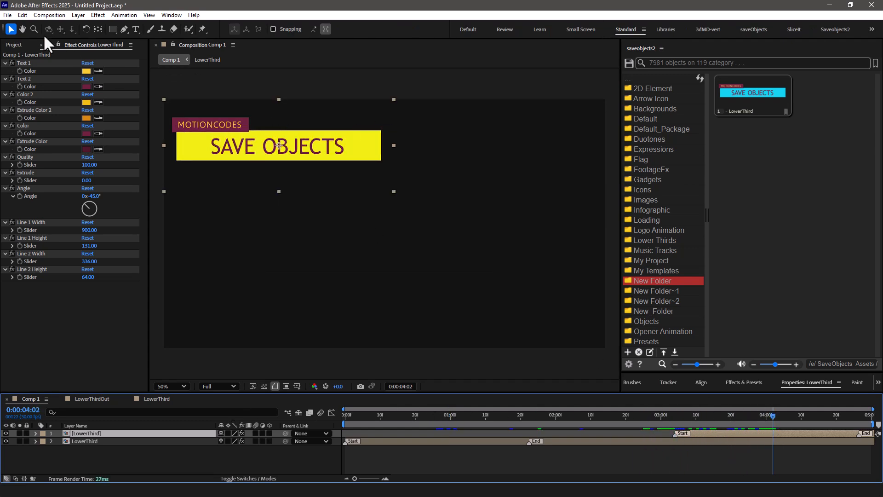
Replace the second LowerThird layer with a new import of the saved item at 0:00:03:02 and compare both copies.
left_click(14, 45)
left_click(719, 431)
key("Delete")
left_click_drag(708, 416, 665, 418)
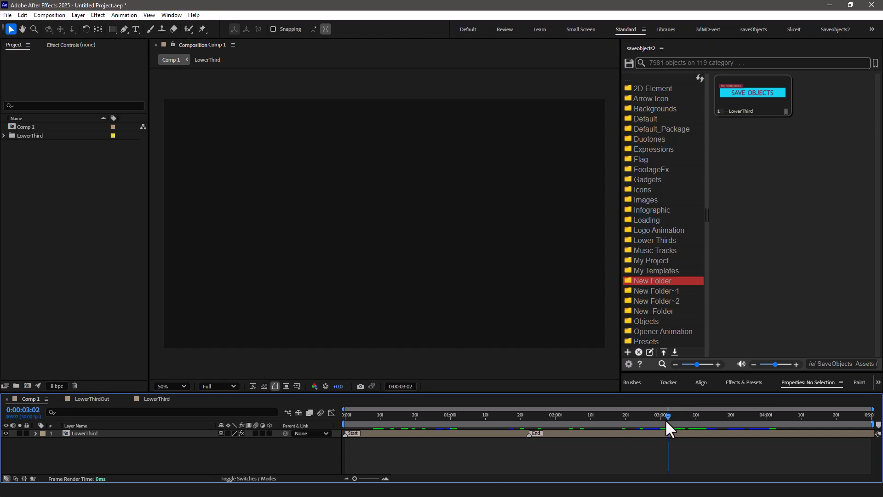
left_click(747, 102)
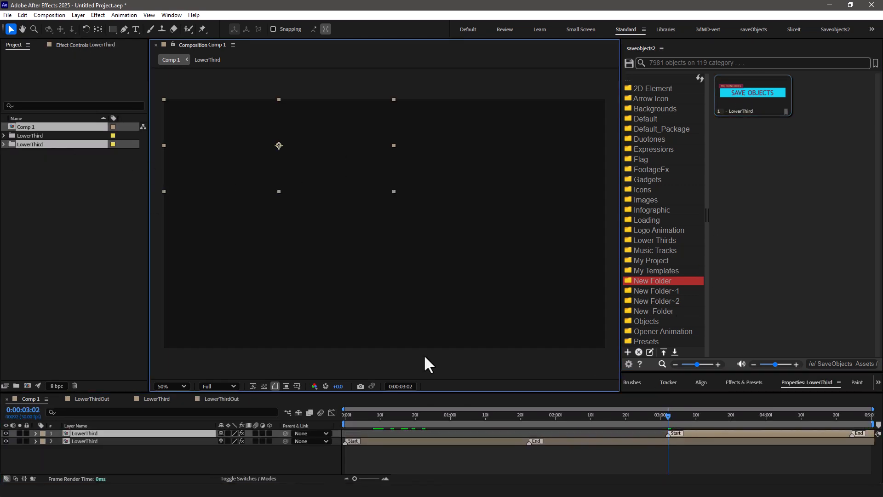
left_click_drag(680, 417, 470, 424)
left_click_drag(564, 422, 760, 413)
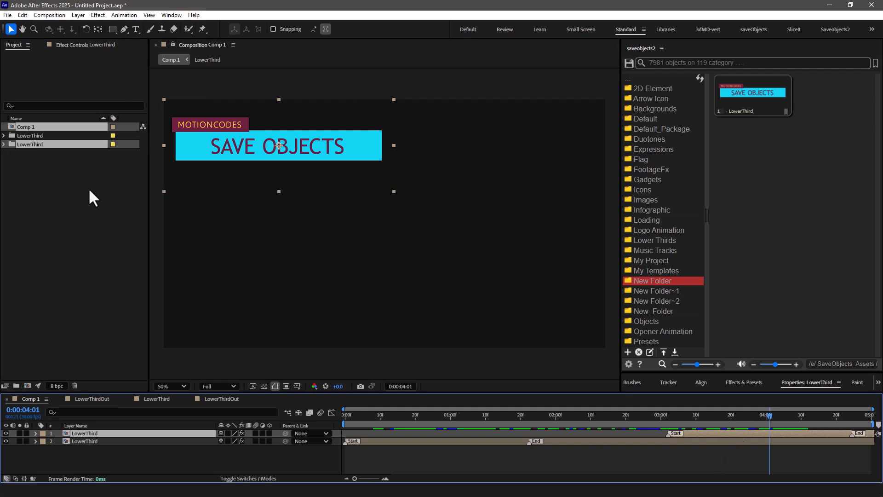
Delete the first imported LowerThird folder with its contents and move the remaining LowerThird layer to the start of Comp 1.
left_click(40, 141)
key("Delete")
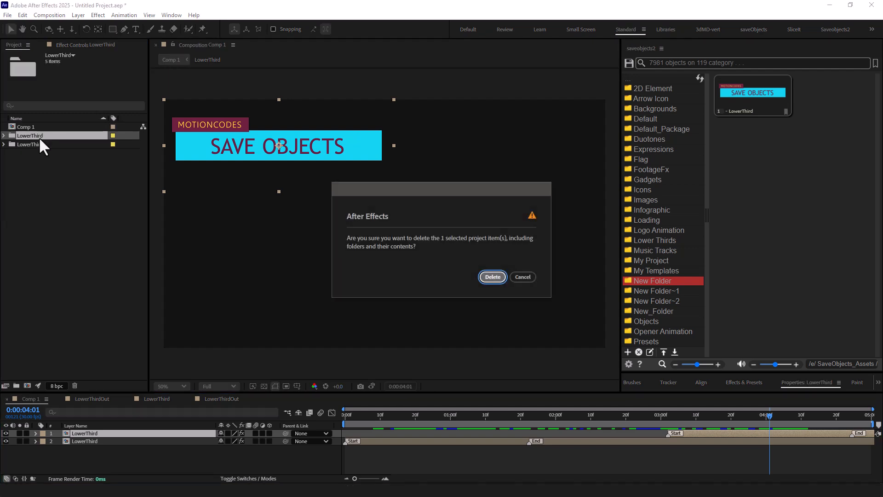
key("Return")
left_click_drag(712, 431, 482, 412)
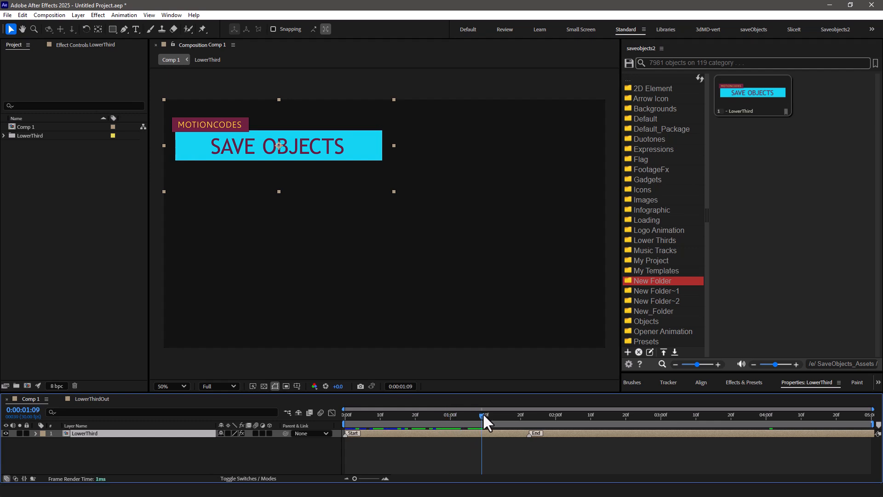
Replace the LowerThird layer in Comp 1 with Lower Thirds 01 from the Reel Pack subfolder of Titles-Special.
scroll(685, 280, "down", 5)
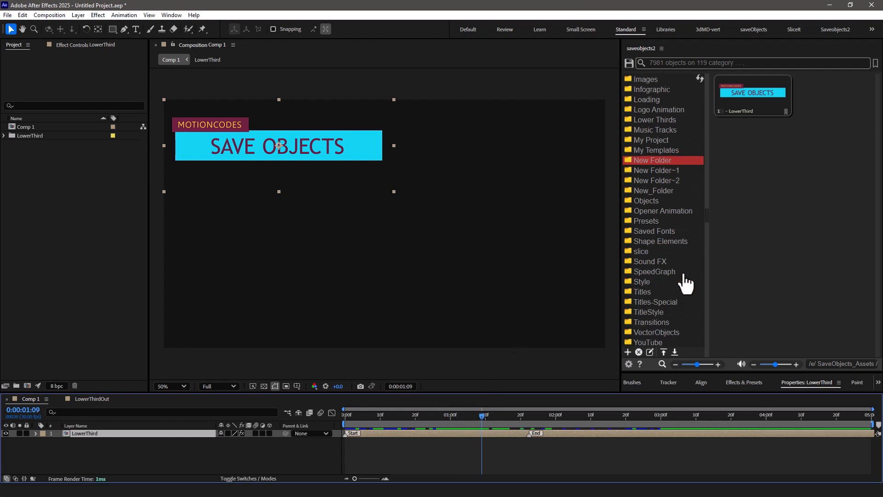
left_click(676, 302)
scroll(676, 305, "down", 4)
left_click(676, 294)
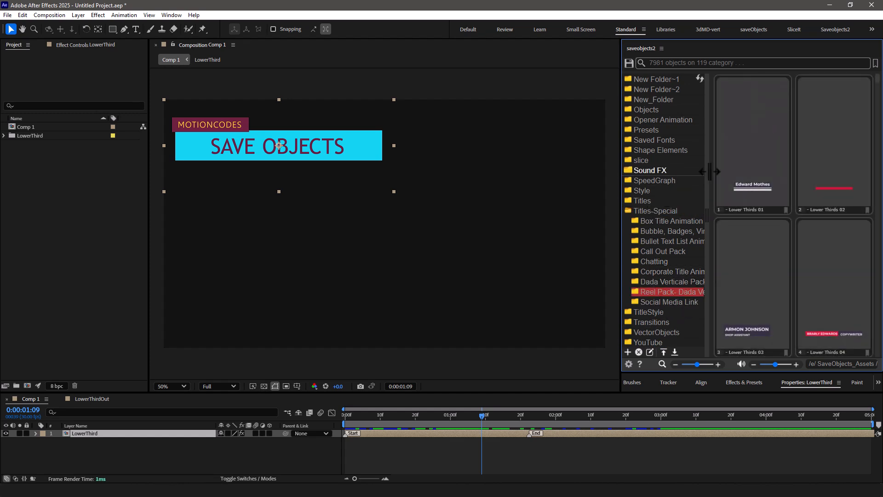
double_click(761, 181)
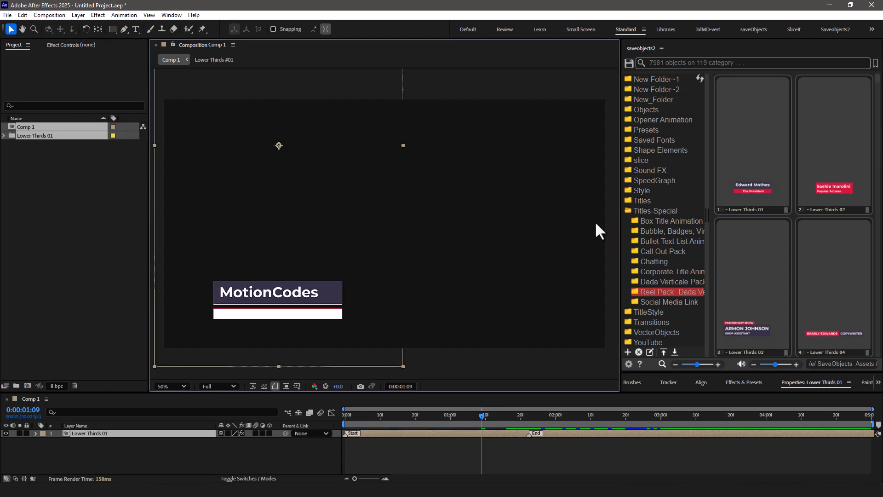
Move to 0:00:02:19 in Comp 1 and swap the lower third for Lower Thirds 02, followed by Lower Thirds 03.
left_click_drag(477, 416, 622, 417)
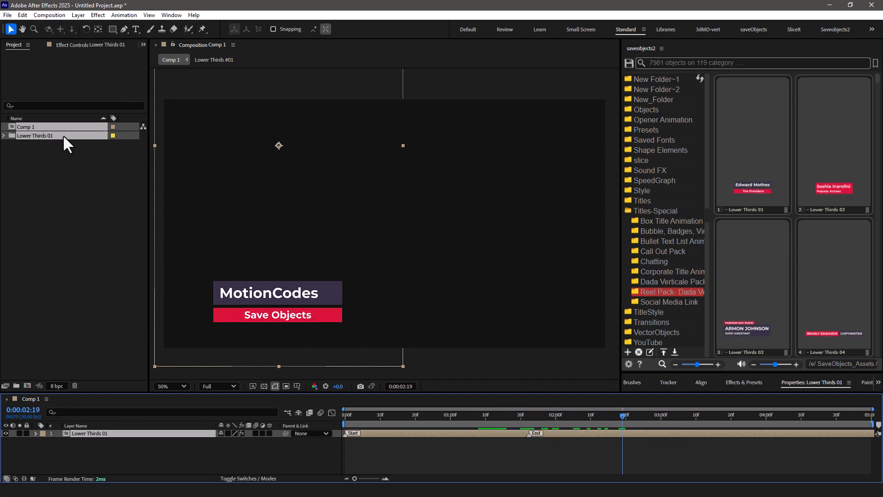
left_click(844, 191)
double_click(844, 191)
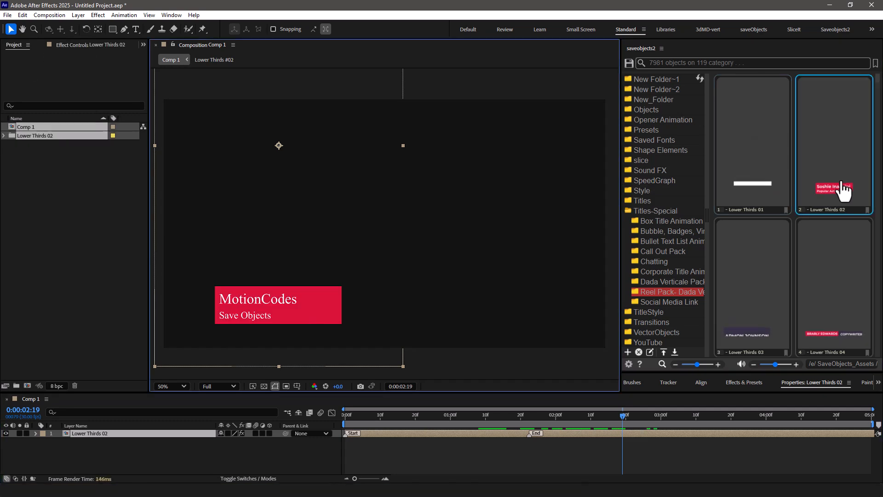
double_click(761, 297)
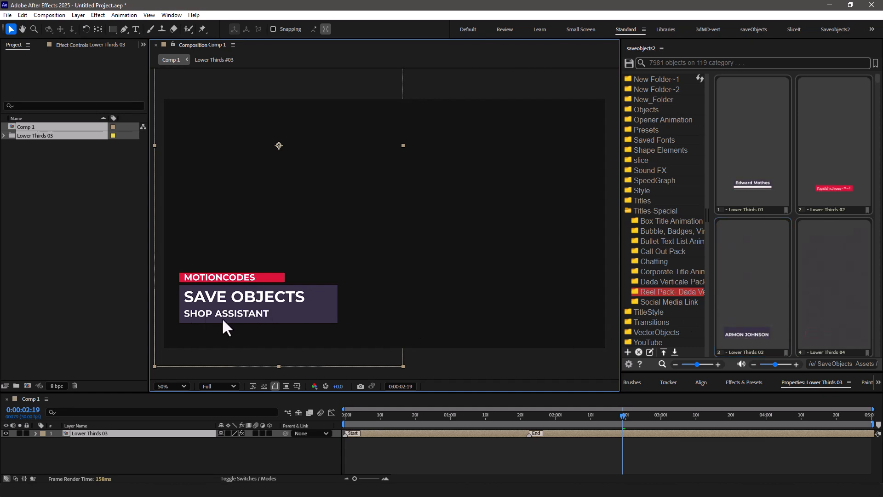
Change the "Shop assistant" text in the Lower Thirds #03 composition to "aescripts.com" and return to Comp 1.
double_click(117, 432)
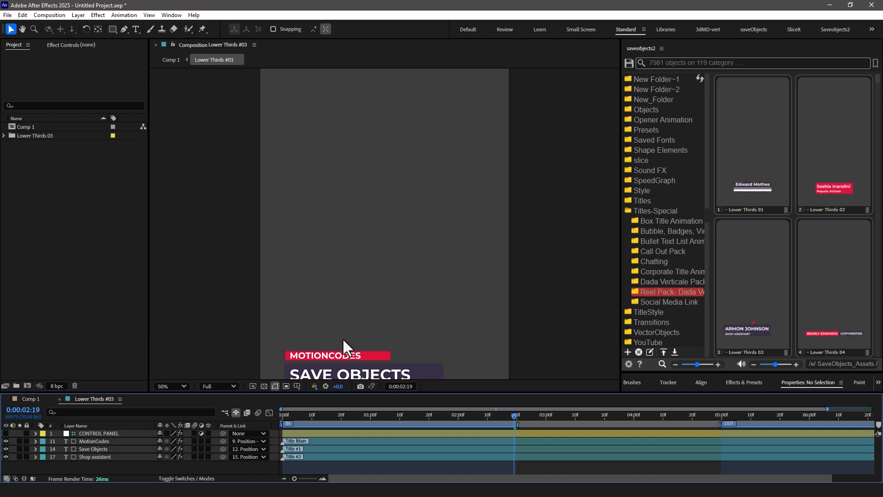
left_click_drag(342, 344, 335, 253)
double_click(311, 309)
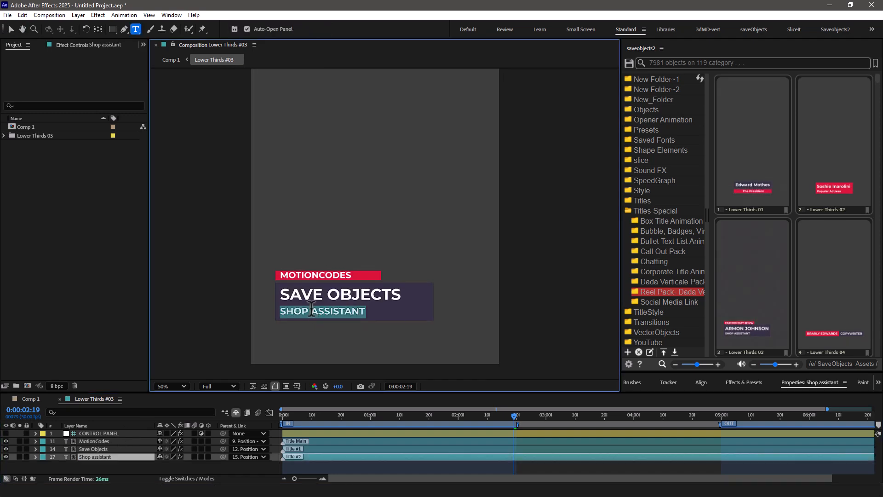
type("aescriptd")
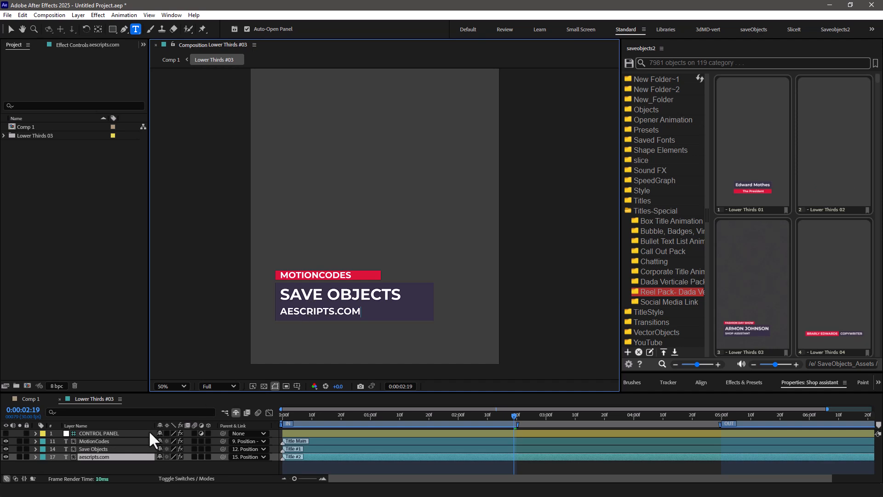
left_click(33, 401)
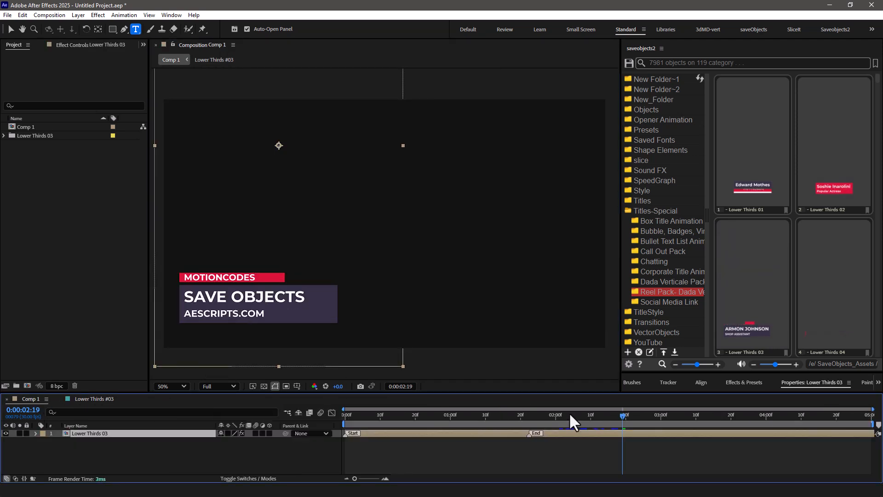
Swap the lower third in Comp 1 for Lower Thirds 02, followed by Lower Thirds 07, and scrub back to preview it.
left_click(835, 188)
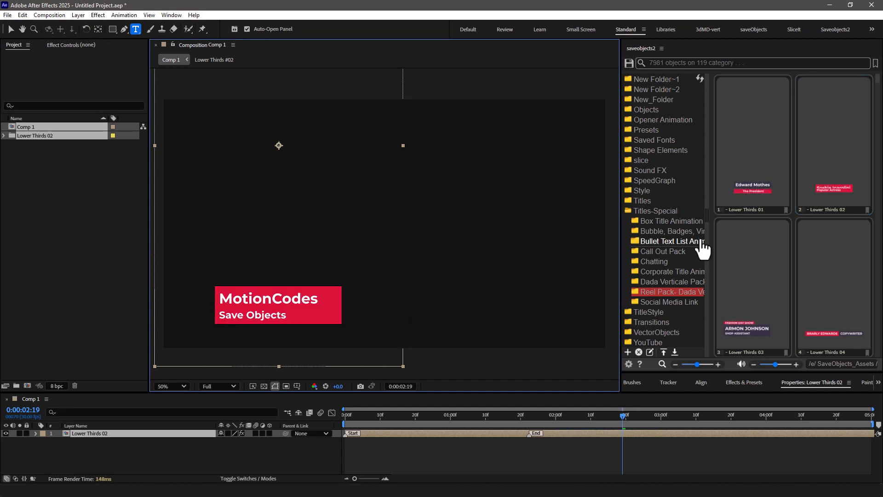
scroll(814, 250, "down", 3)
scroll(814, 251, "down", 5)
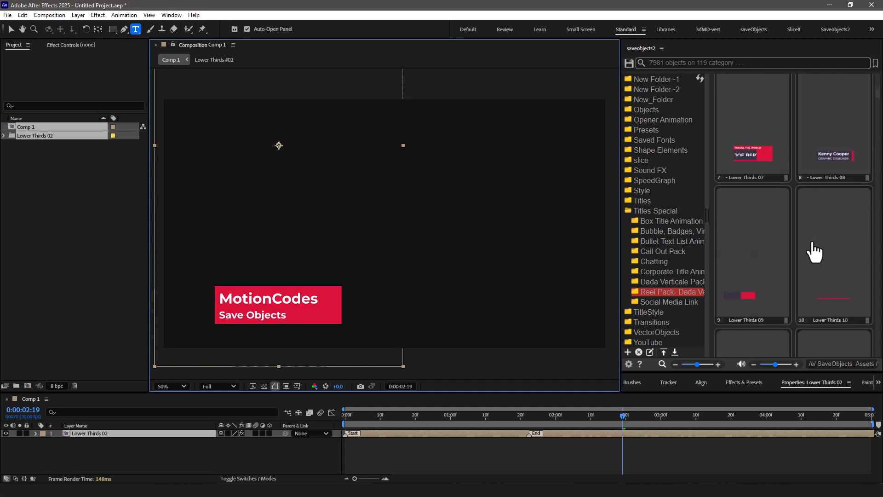
left_click(751, 171)
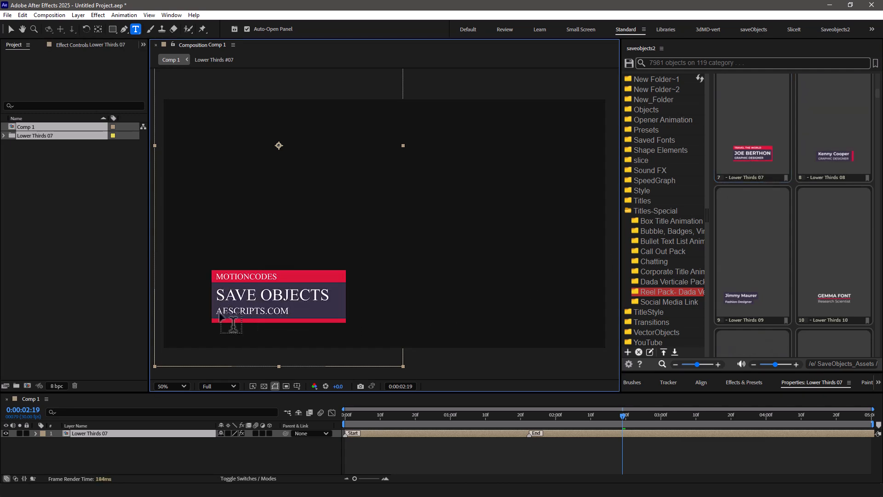
left_click(619, 417)
left_click_drag(605, 415, 542, 443)
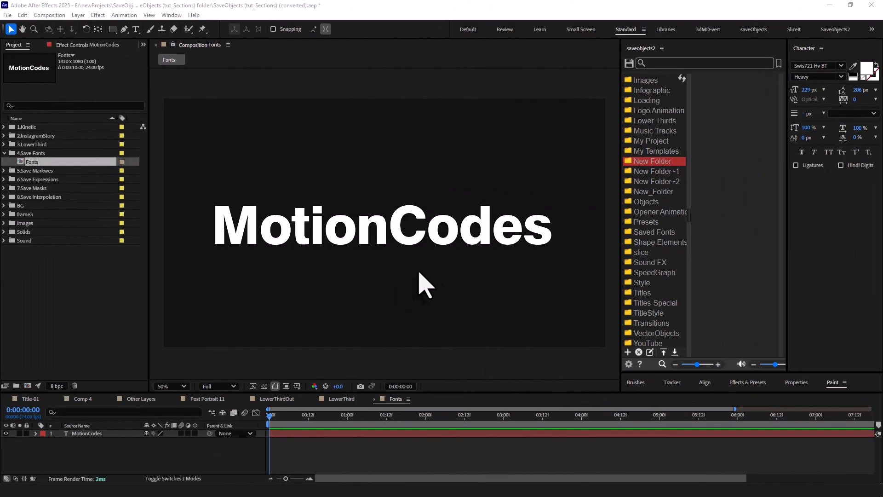
Save the current font of the MotionCodes text layer to the New Folder category.
left_click(392, 240)
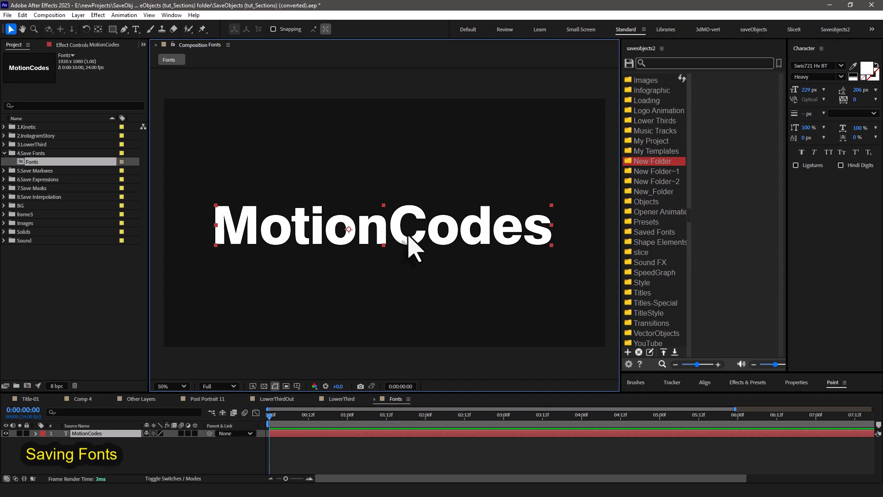
left_click(629, 63)
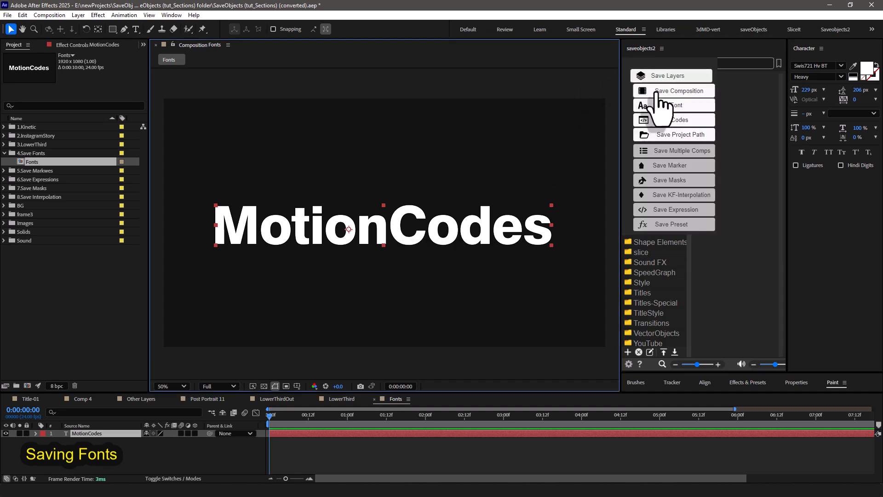
left_click(639, 107)
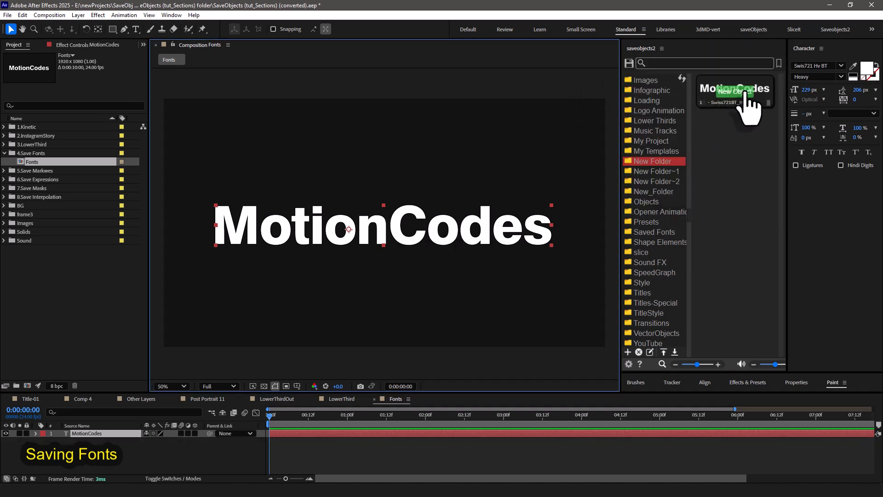
Change the MotionCodes text to the Chuck Noon font and save that font to the New Folder category.
left_click(840, 66)
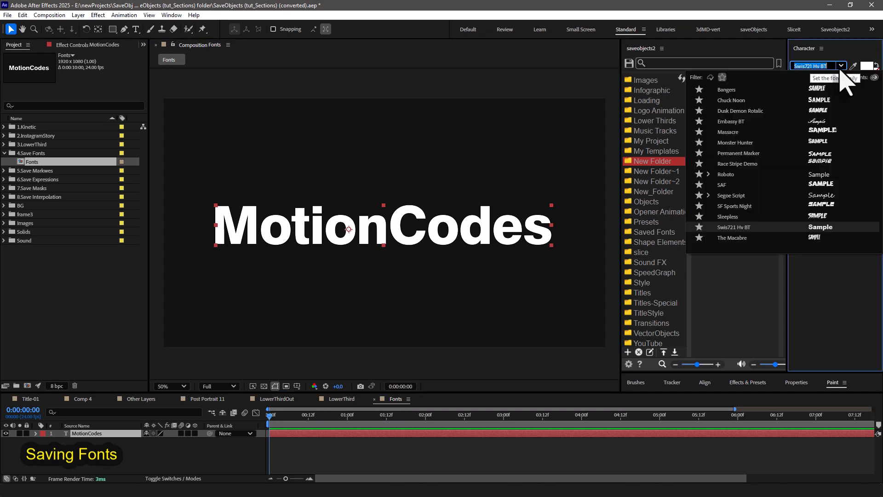
left_click(823, 104)
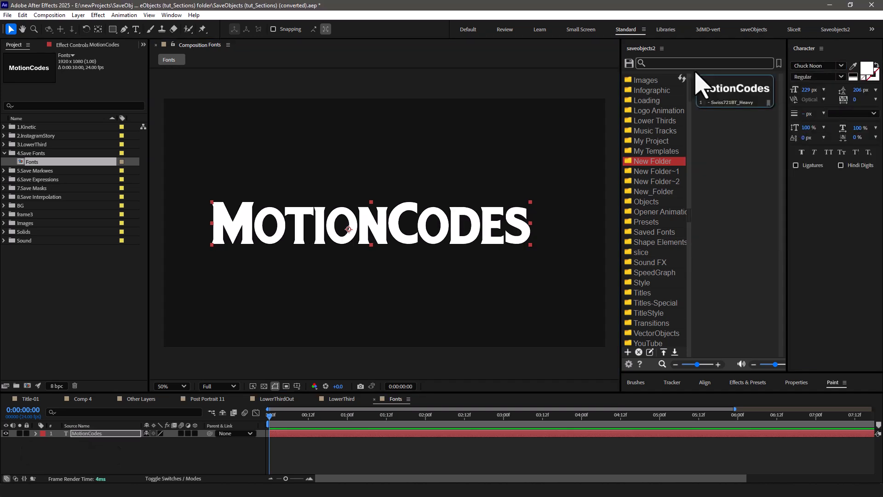
left_click(629, 63)
left_click(675, 111)
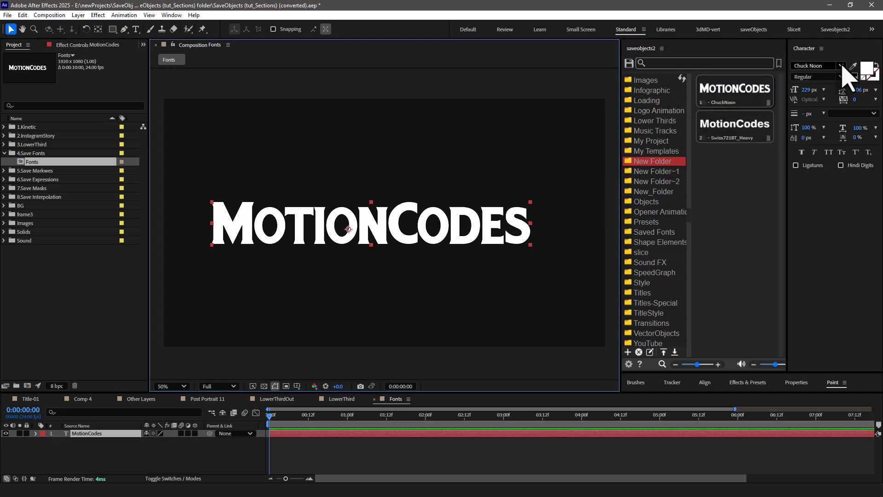
Change the MotionCodes text to the Race Stripe Demo font and save that font to the New Folder category.
left_click(840, 66)
left_click(791, 163)
left_click(629, 63)
left_click(675, 113)
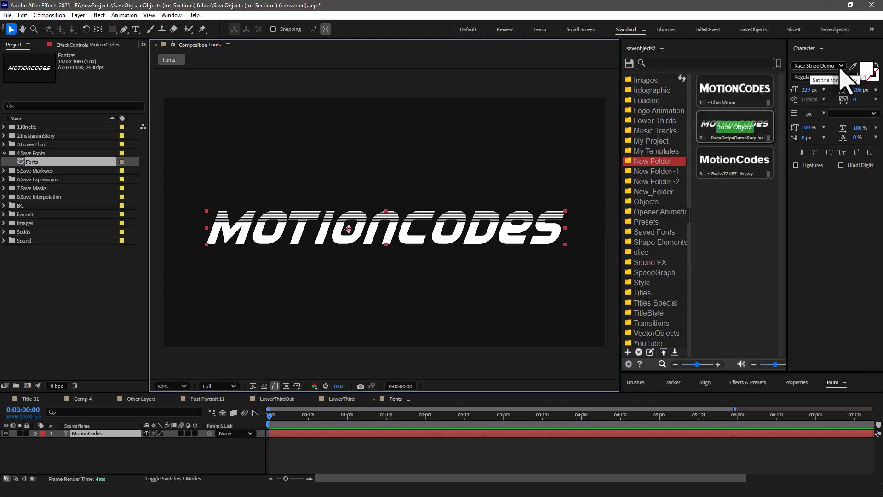
Change the MotionCodes text to the Permanent Marker font and save that font to the New Folder category.
left_click(841, 66)
left_click(808, 157)
left_click(628, 63)
left_click(675, 111)
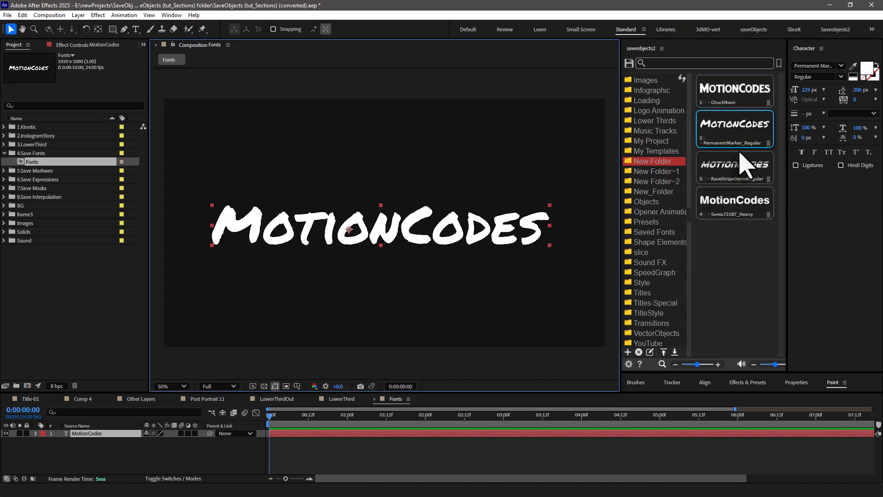
Apply the saved Swiss721BT_Heavy font to the MotionCodes text, followed by the saved RaceStripeDemoRegular font.
left_click(734, 207)
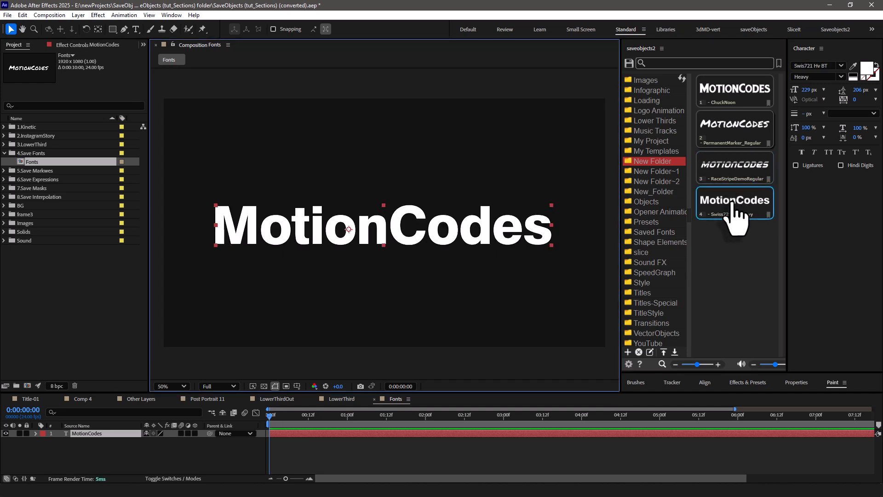
left_click(731, 175)
Open the file location of the saved RaceStripeDemoRegular font, preview its .ttf file, and close both windows.
right_click(741, 168)
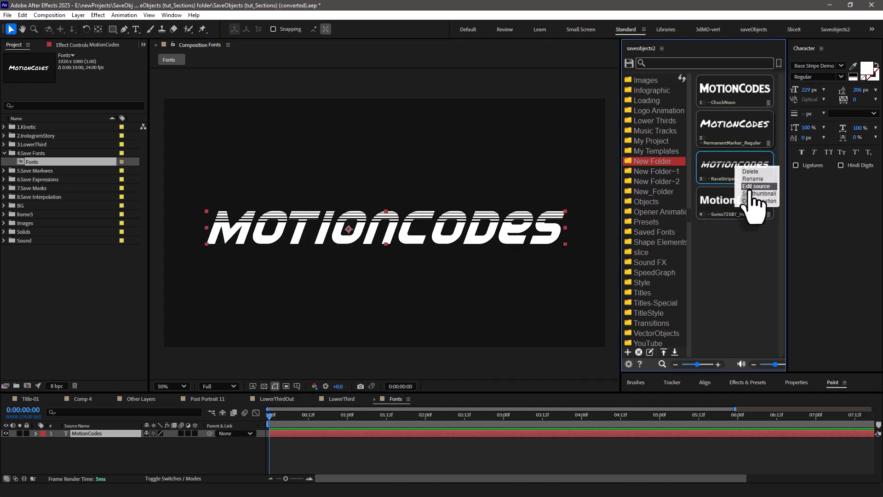
left_click(751, 201)
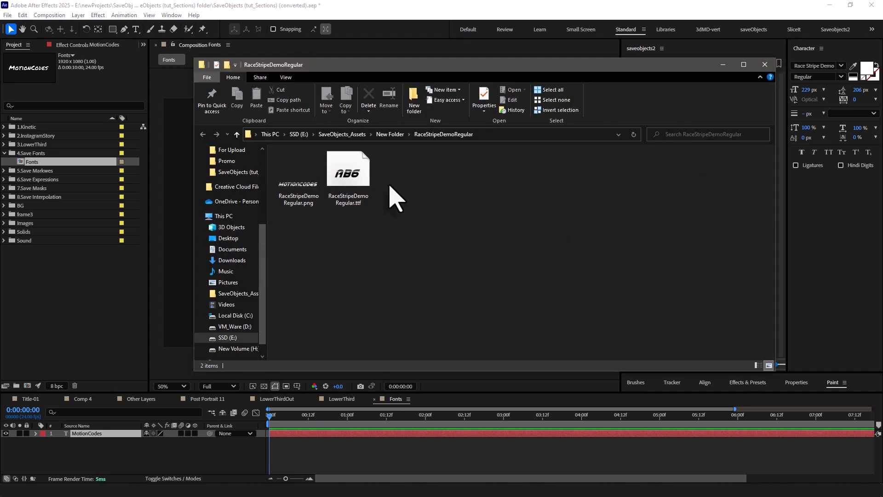
double_click(360, 191)
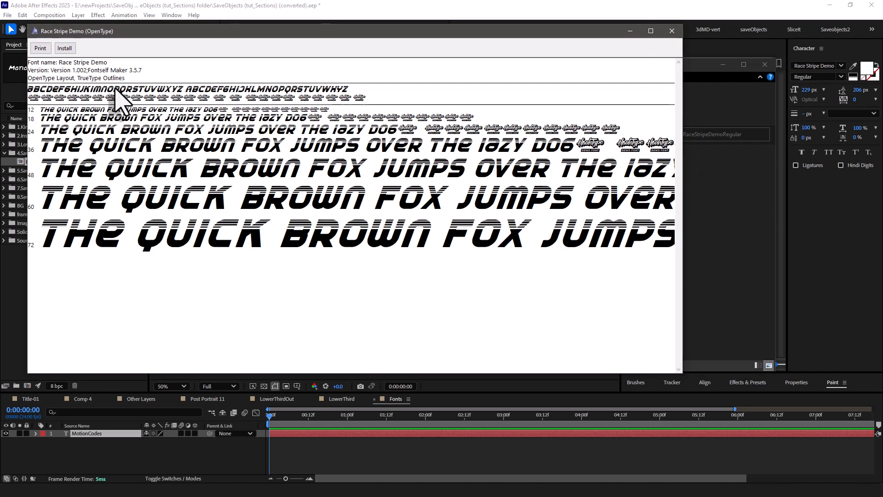
left_click(672, 31)
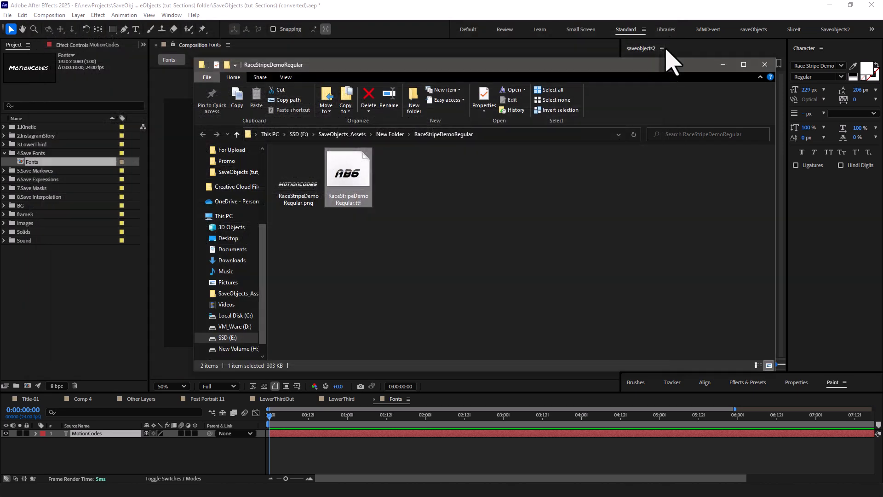
left_click(765, 66)
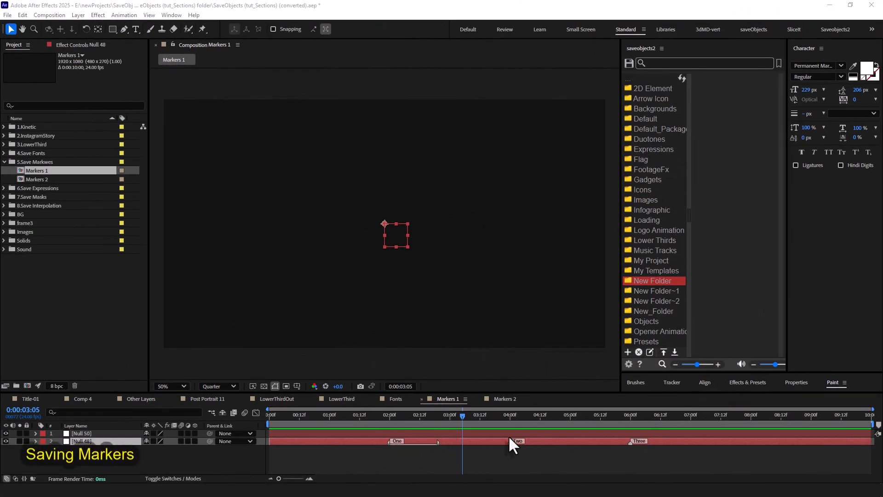
Save the markers of the Null 48 layer to the New Folder category, keeping the default name "Name".
left_click(570, 441)
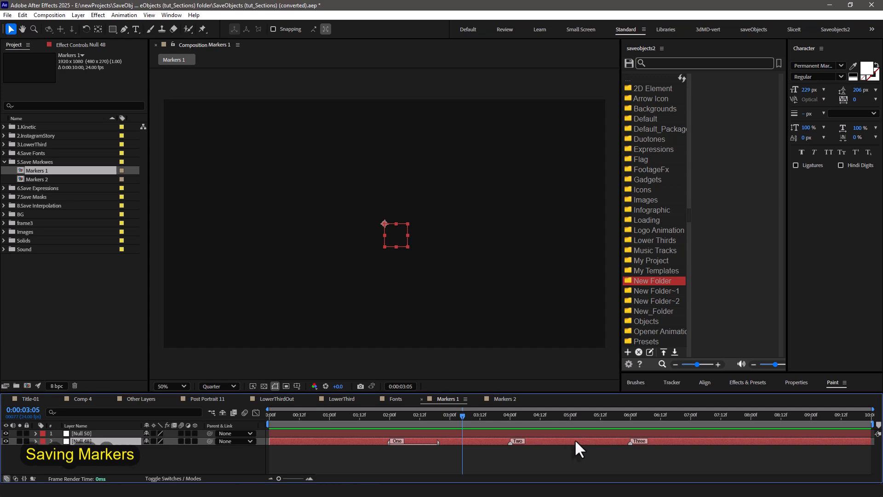
left_click(628, 64)
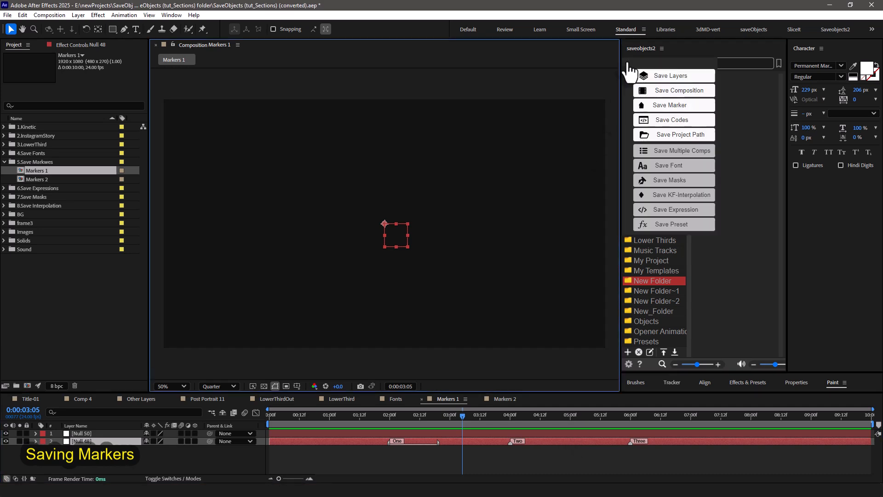
left_click(666, 105)
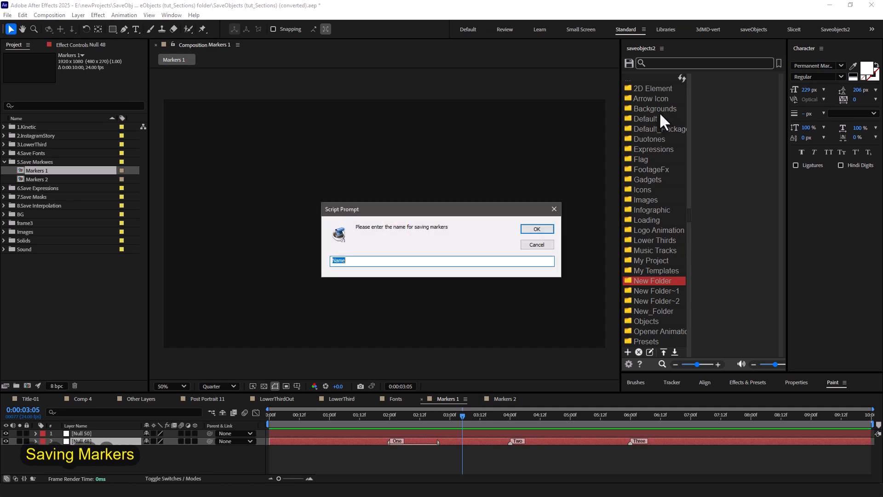
left_click(540, 226)
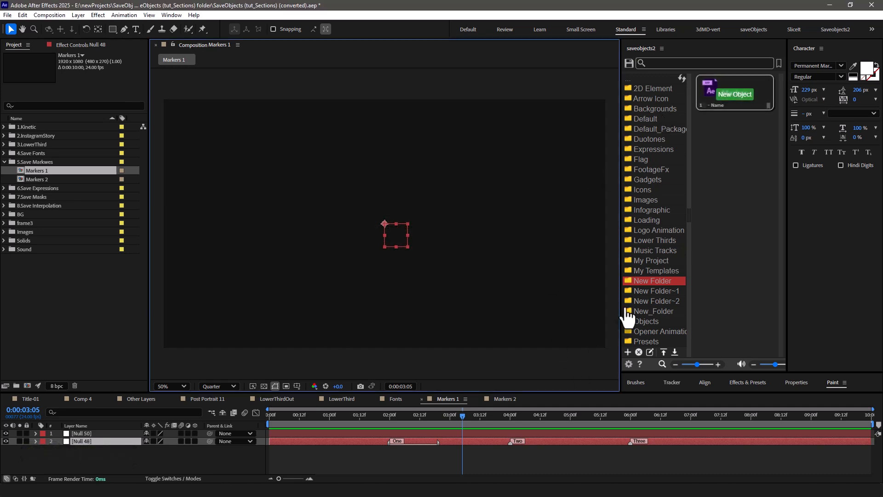
Apply the saved marker item to the Null 50 layer and undo the added markers.
left_click(731, 103)
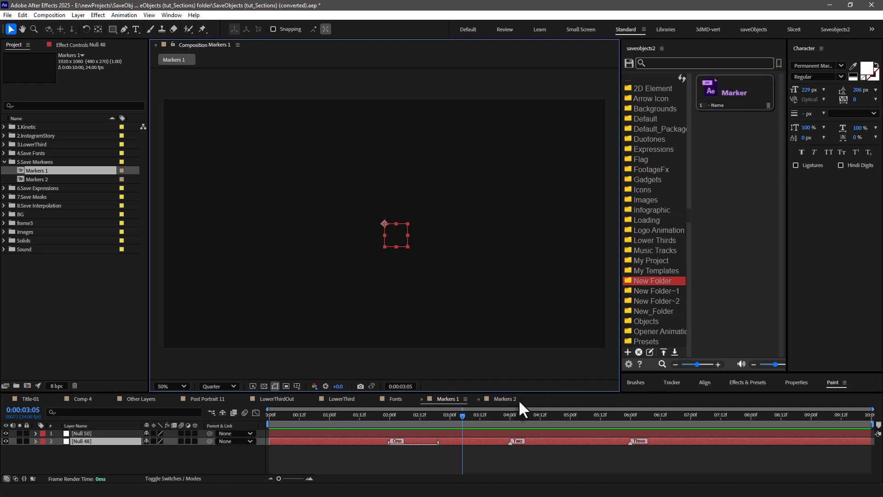
left_click(441, 433)
left_click(726, 102)
double_click(726, 102)
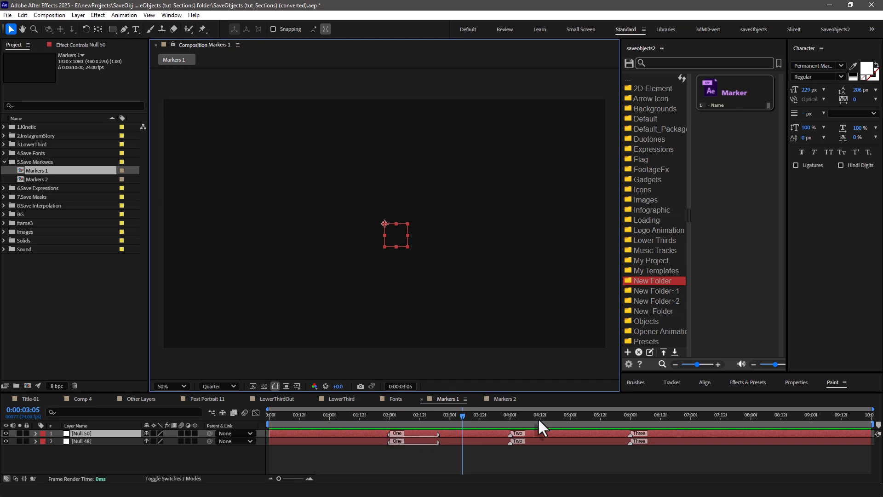
left_click(24, 15)
left_click(28, 25)
Open the source of the saved marker item for editing and place the cursor below the marker named Three.
right_click(738, 104)
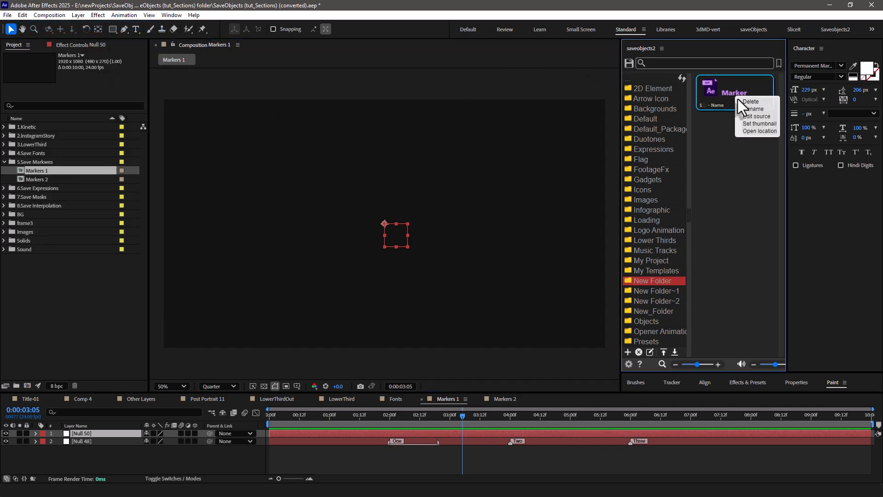
left_click(759, 117)
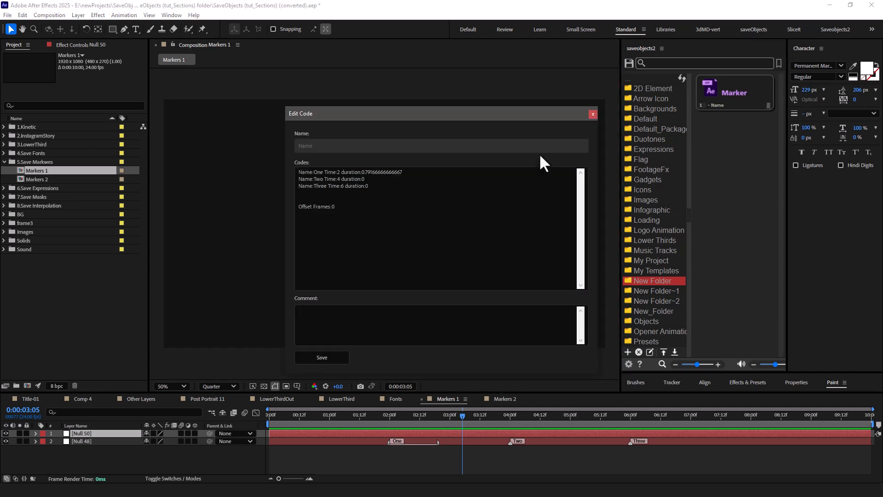
left_click(376, 186)
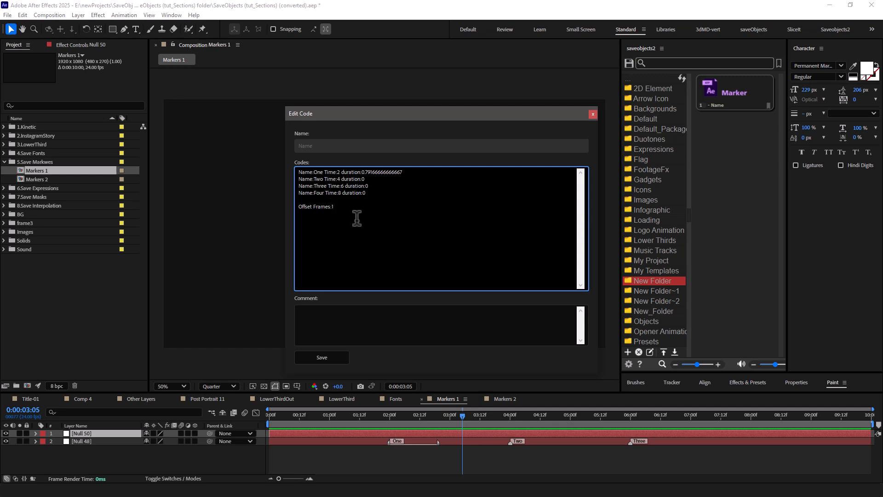
Save the marker item's source with Offset Frames 10 and the comment "1-2-3-4", and apply the item to the Null 50 layer.
left_click(344, 321)
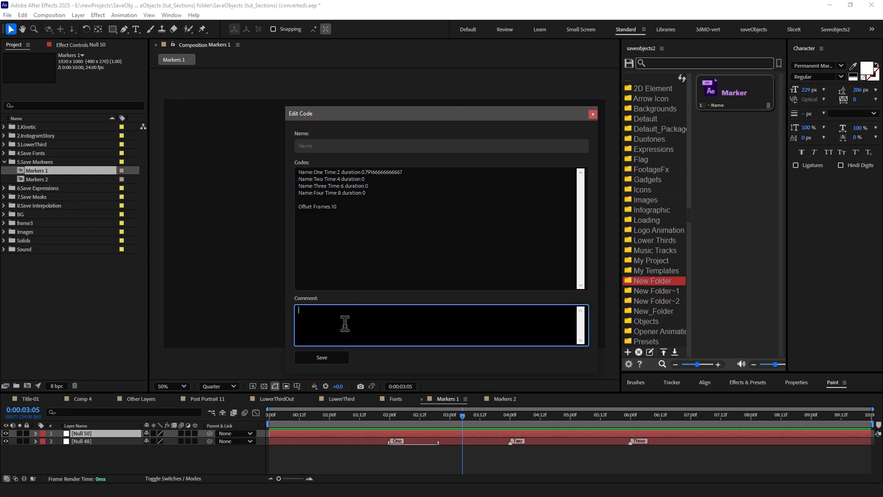
type("1-2-3-4")
left_click(333, 351)
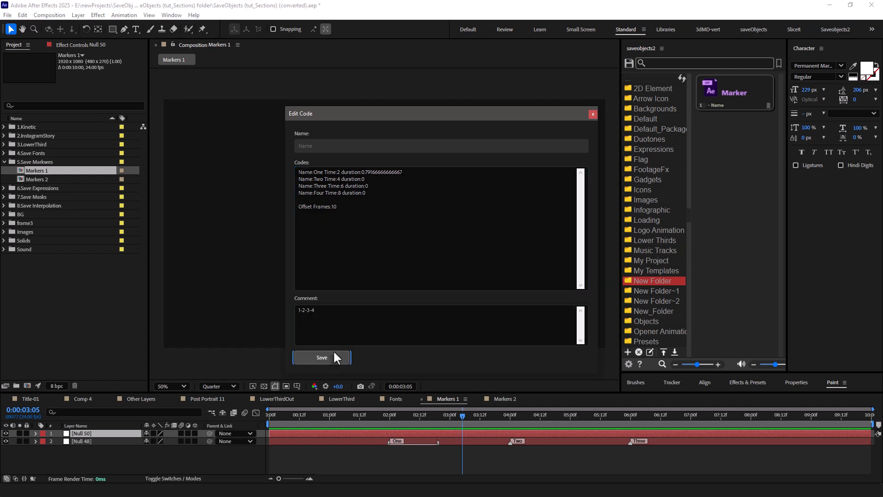
left_click(581, 108)
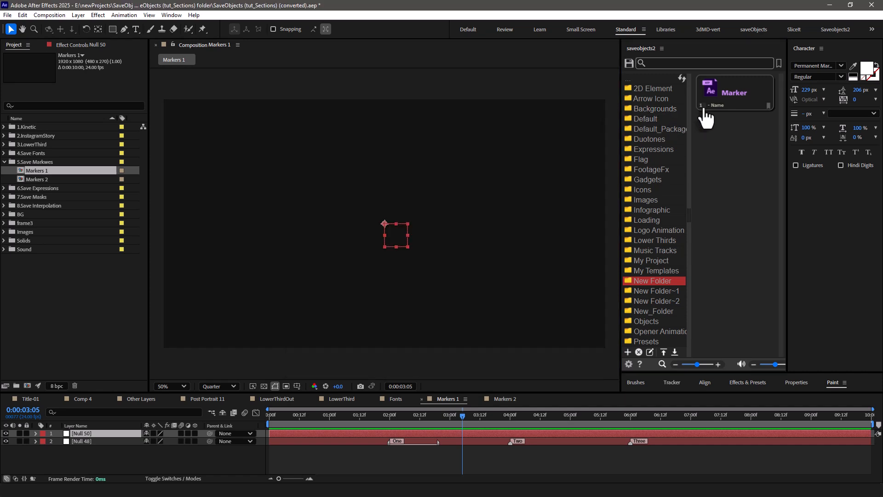
left_click(727, 111)
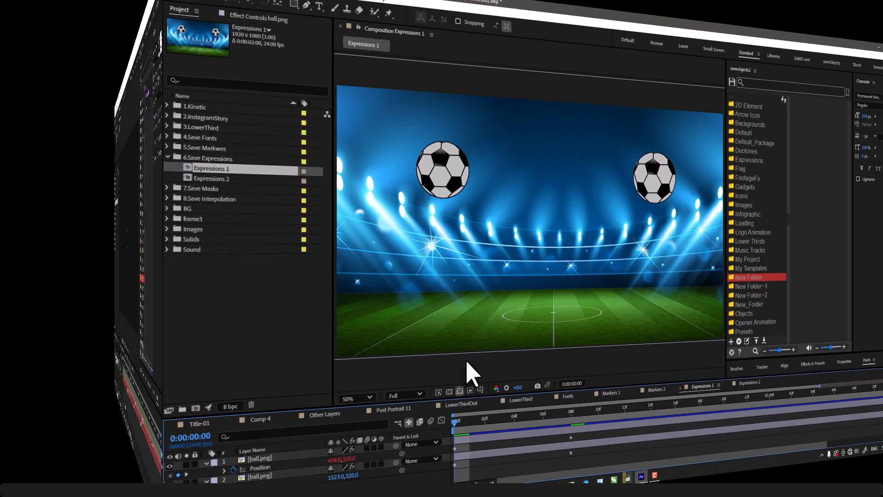
Play the Expressions 1 composition and save the first ball layer's Position expression to New Folder as "exp1".
key("space")
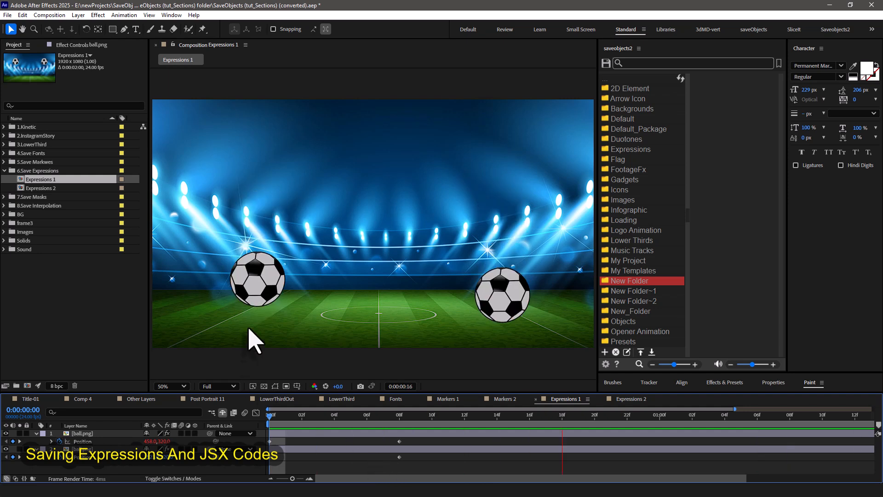
key("space")
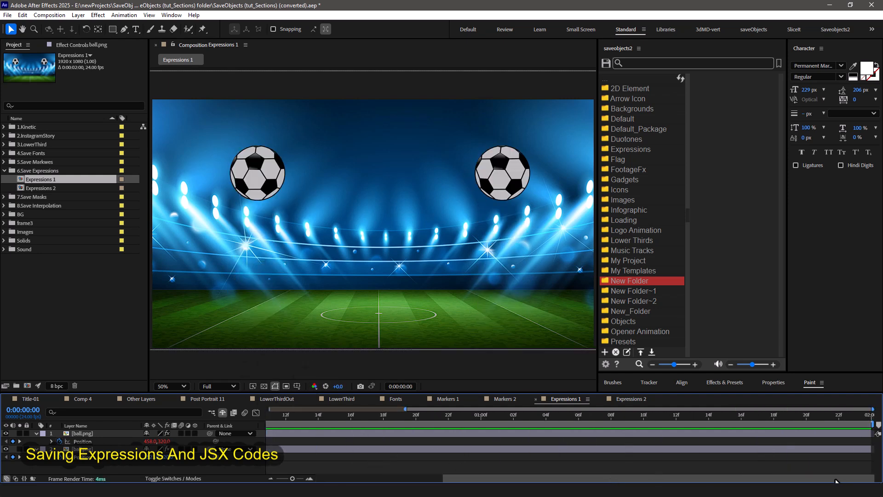
left_click(83, 441)
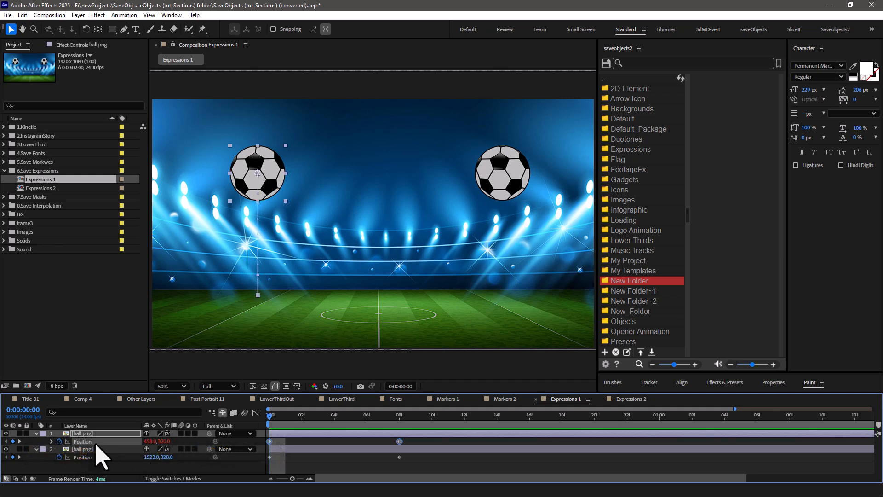
left_click(605, 63)
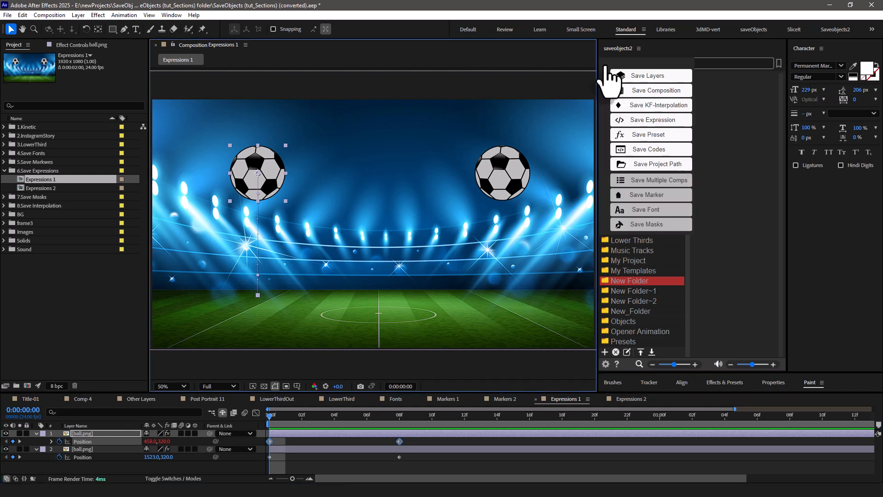
left_click(660, 120)
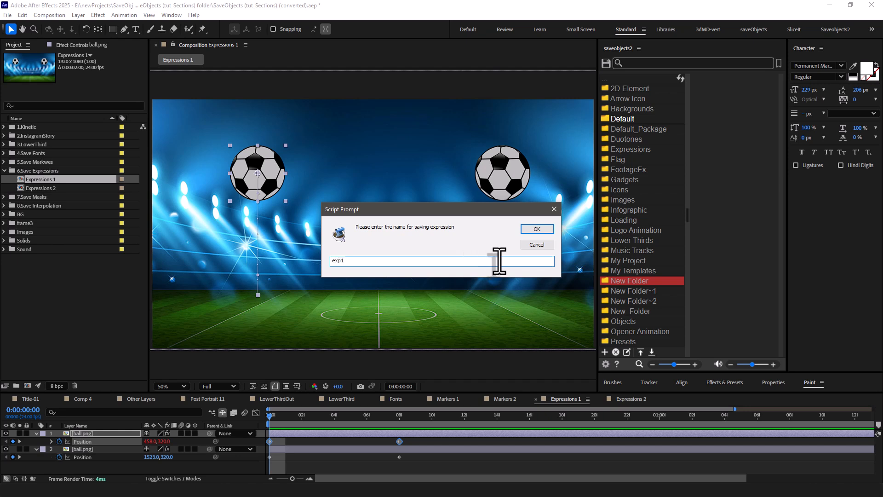
left_click(537, 229)
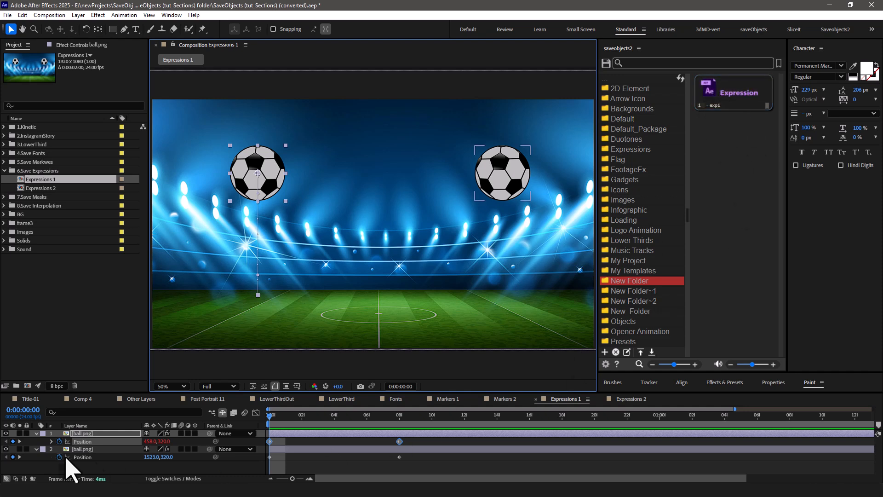
Apply the saved exp1 expression to the Position of the second ball layer and preview the animation.
left_click(89, 457)
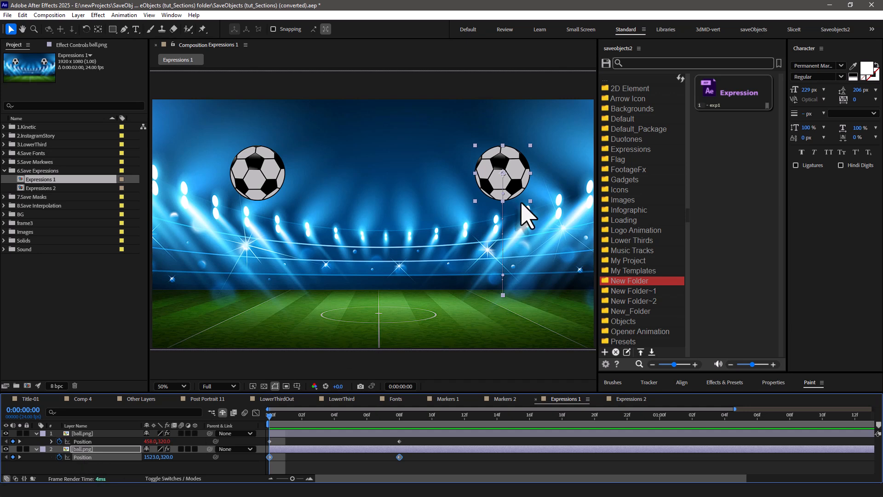
left_click(728, 106)
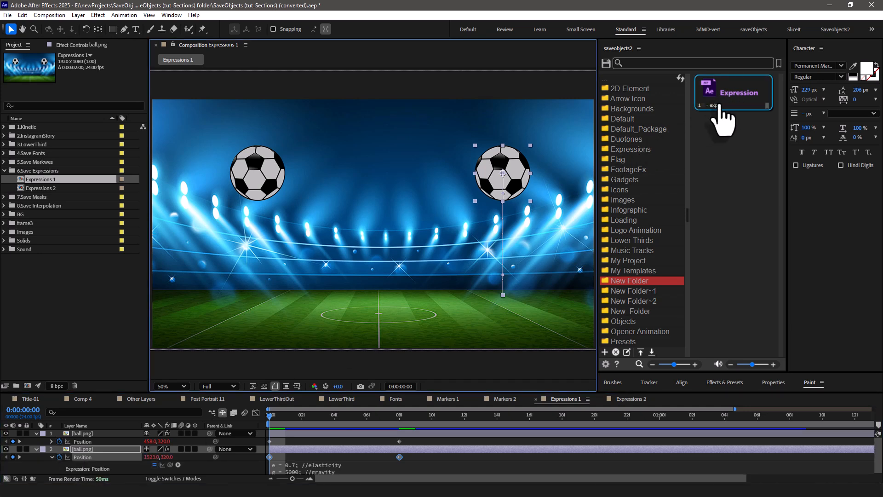
key("space")
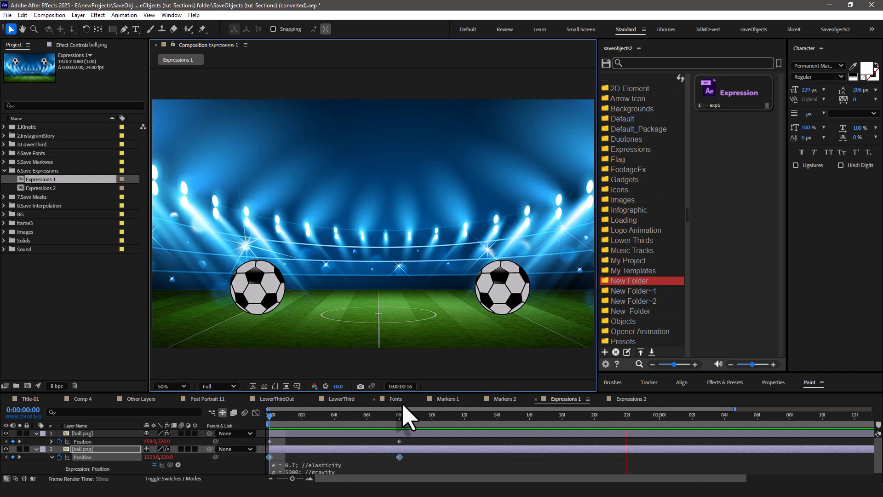
key("space")
Set gravity g to 2000 in the source of exp1, save it, and reapply the expression to the second ball's Position.
right_click(721, 90)
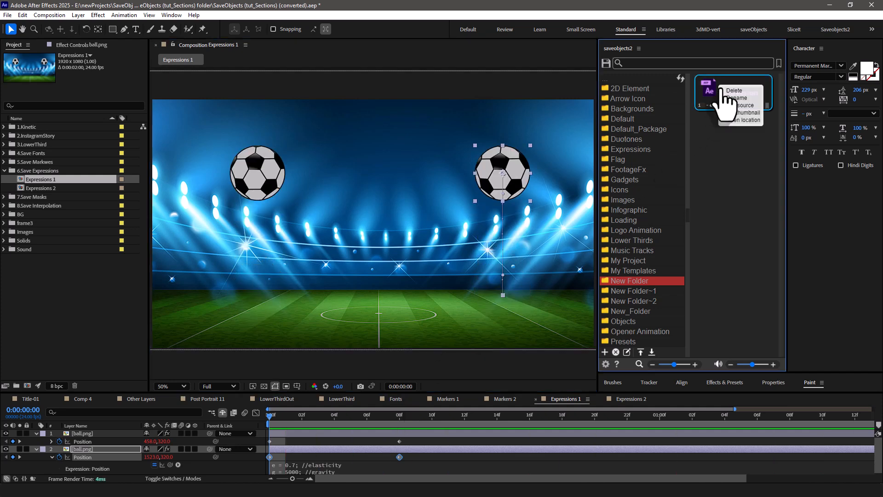
left_click(739, 105)
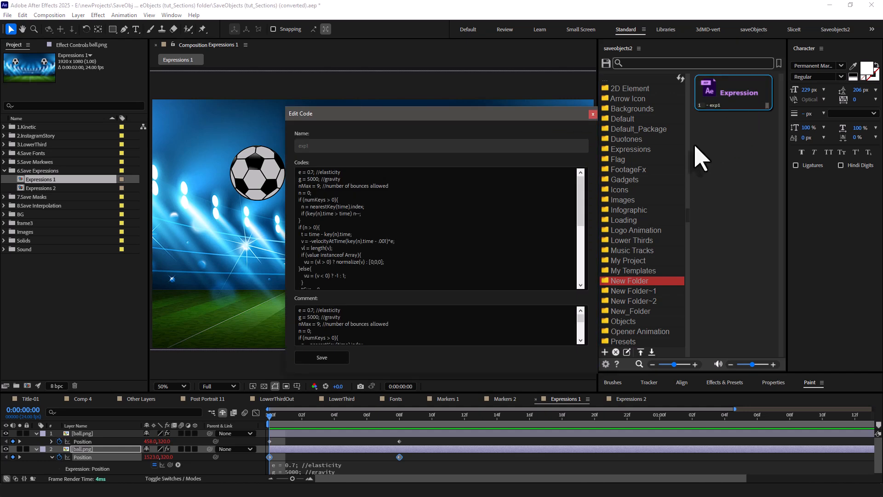
left_click(311, 179)
type("2")
left_click(327, 359)
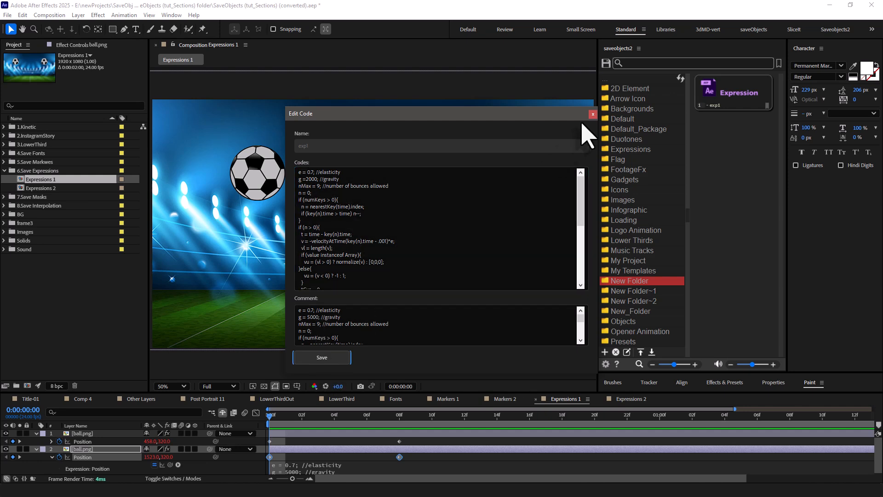
left_click(592, 114)
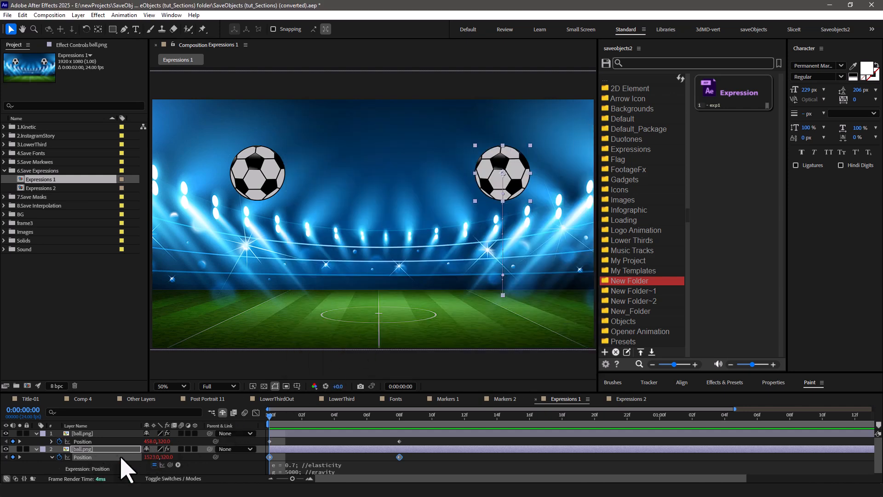
left_click(726, 102)
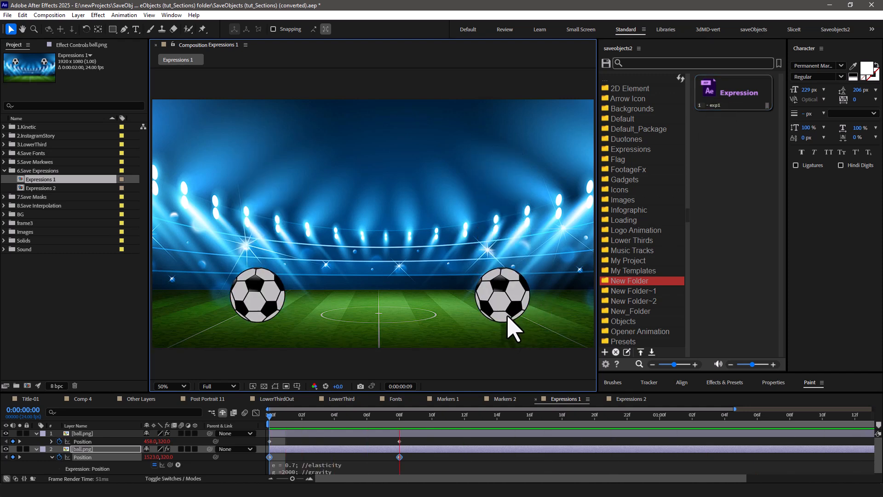
key("space")
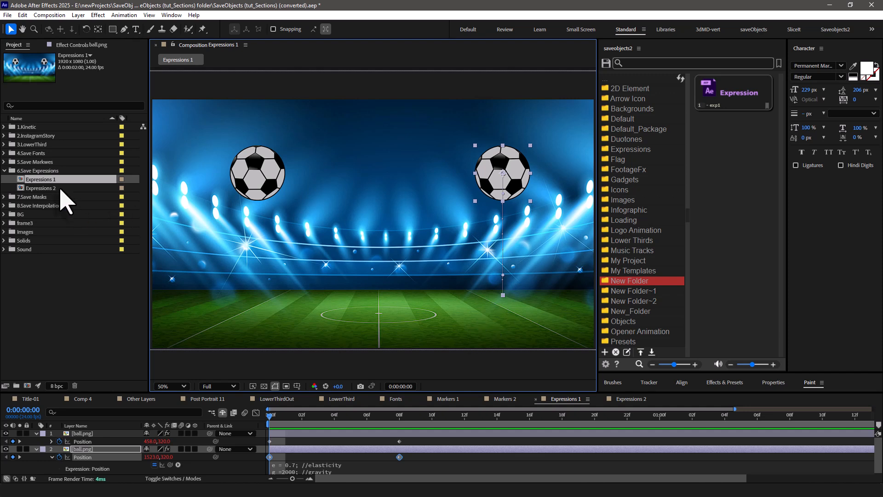
Open the Expressions 2 composition, select its ball layer and preview the animation.
double_click(46, 189)
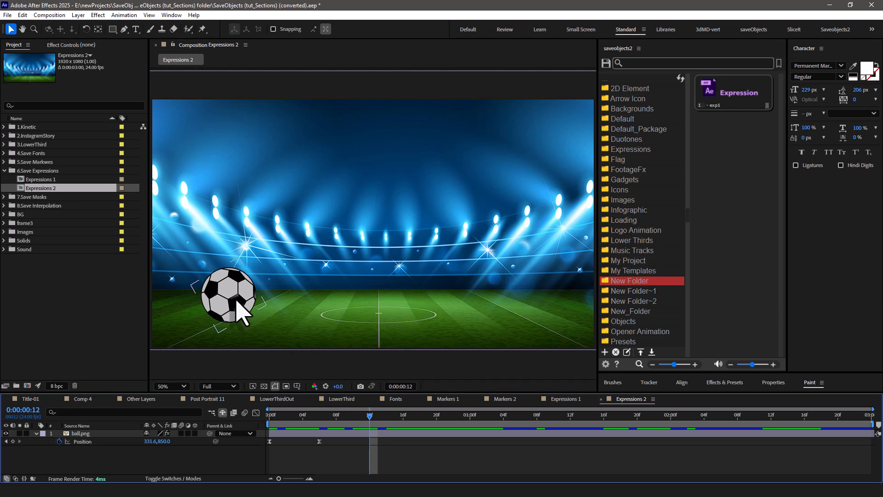
left_click(238, 311)
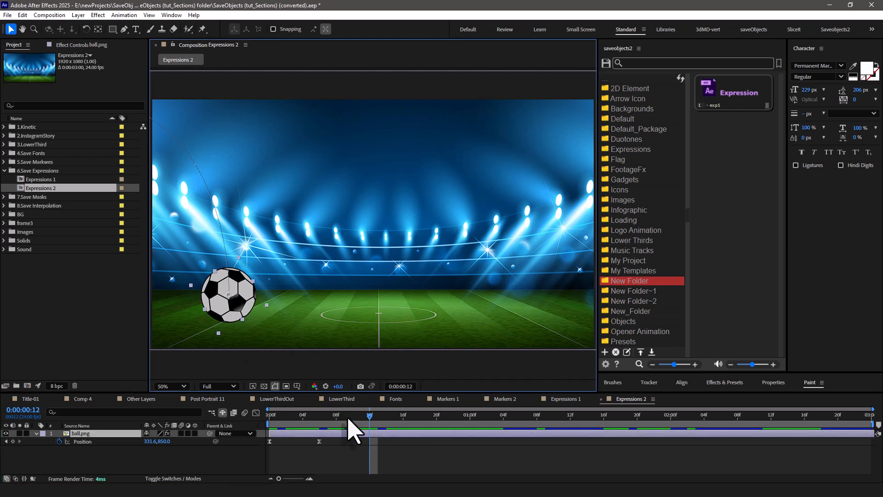
key("space")
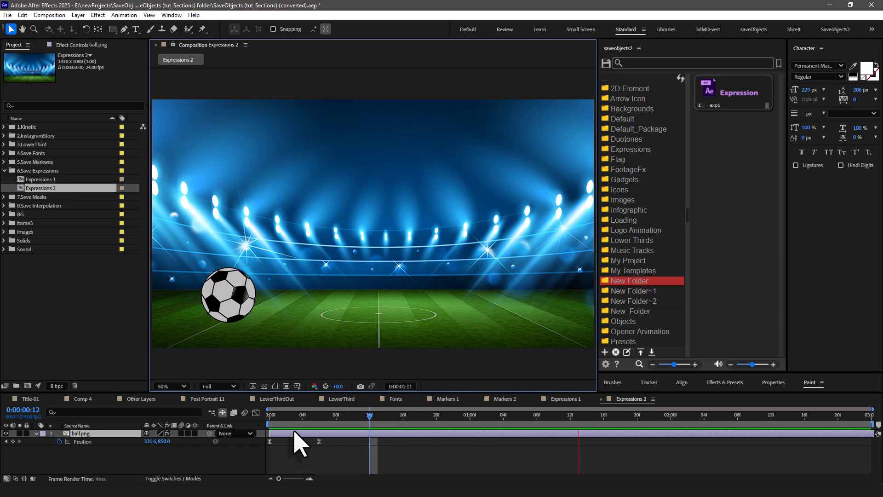
key("space")
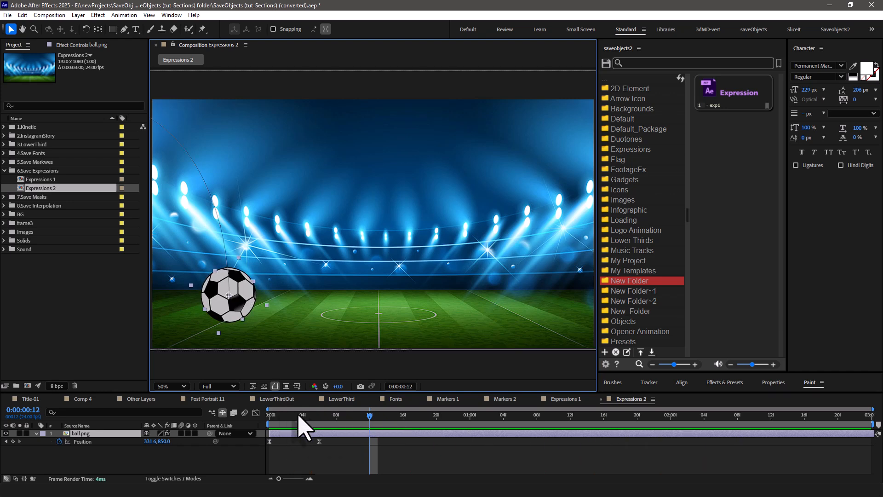
Apply the Bounce Overview expression from Default > Expressions to the ball layer's Position and preview it from the first frame.
left_click(95, 441)
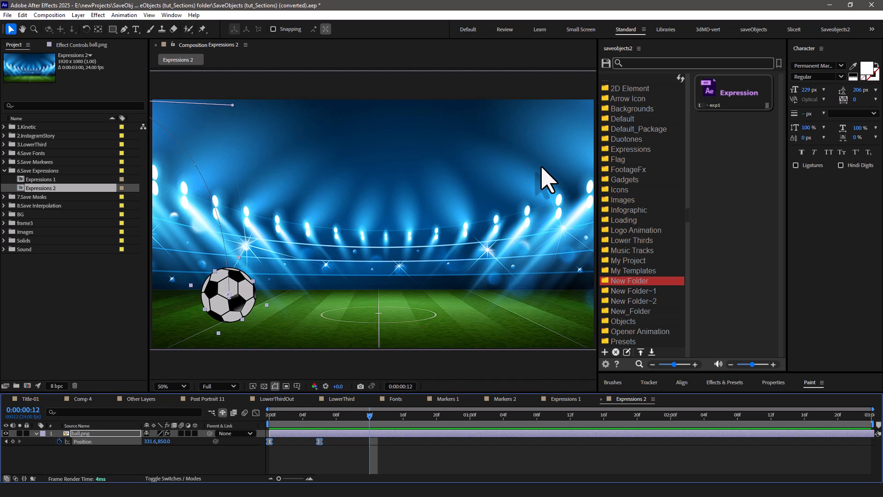
left_click(649, 123)
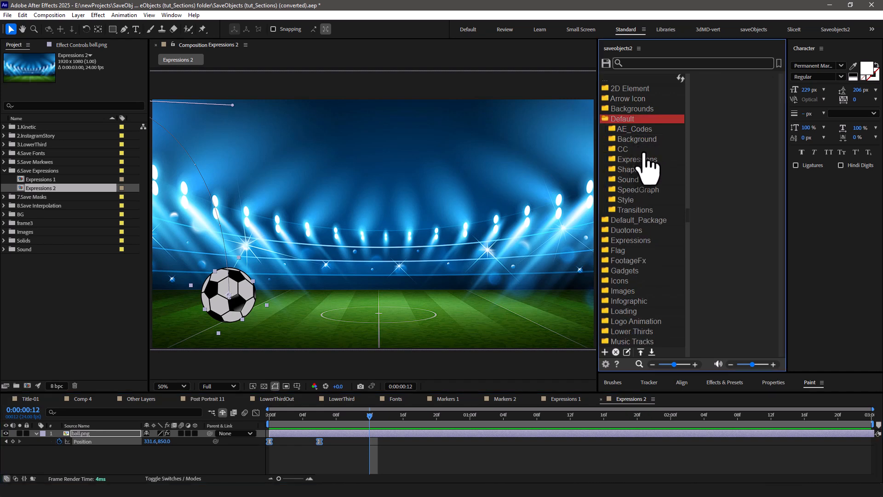
left_click(647, 162)
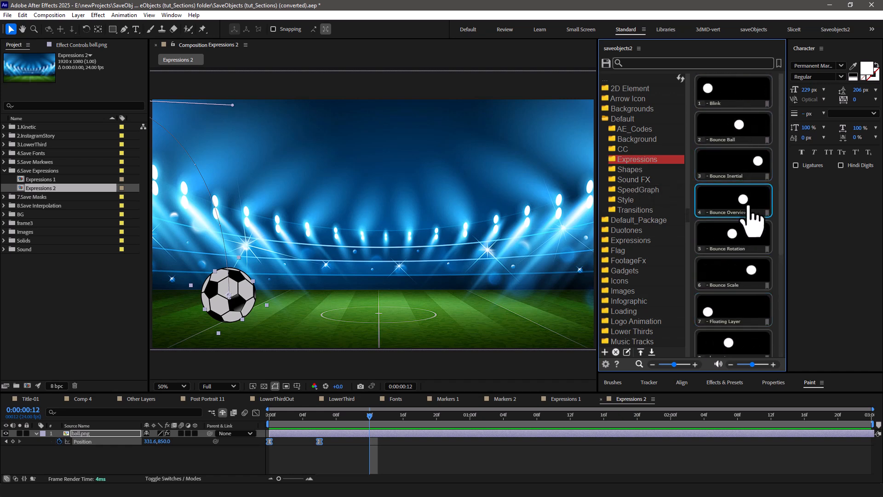
double_click(741, 214)
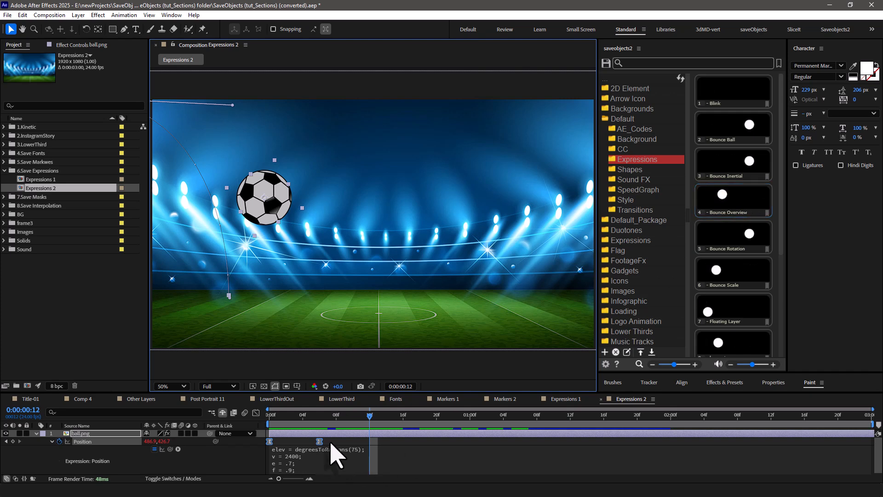
left_click(269, 415)
key("space")
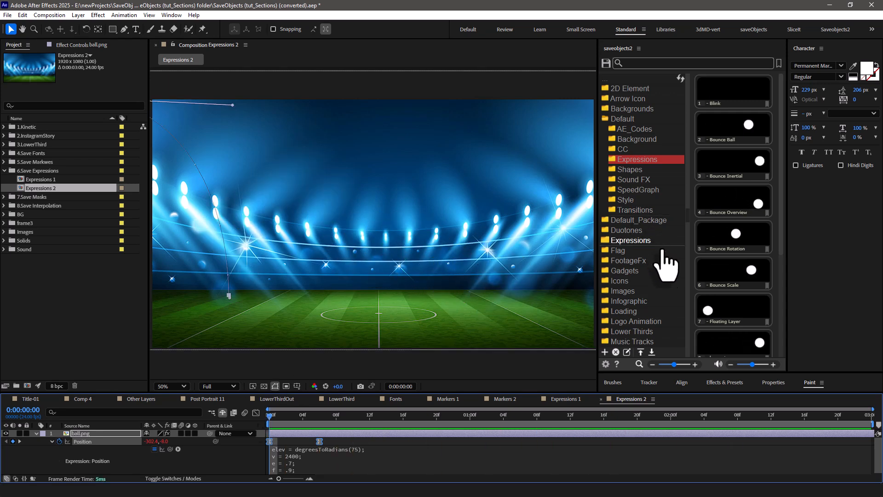
Save the code wiggle(5,10); with the comment "my wiggle" as an expression named Wiggle in New Folder, and apply it to the ball's Position.
scroll(664, 267, "down", 2)
left_click(644, 326)
scroll(669, 193, "down", 4)
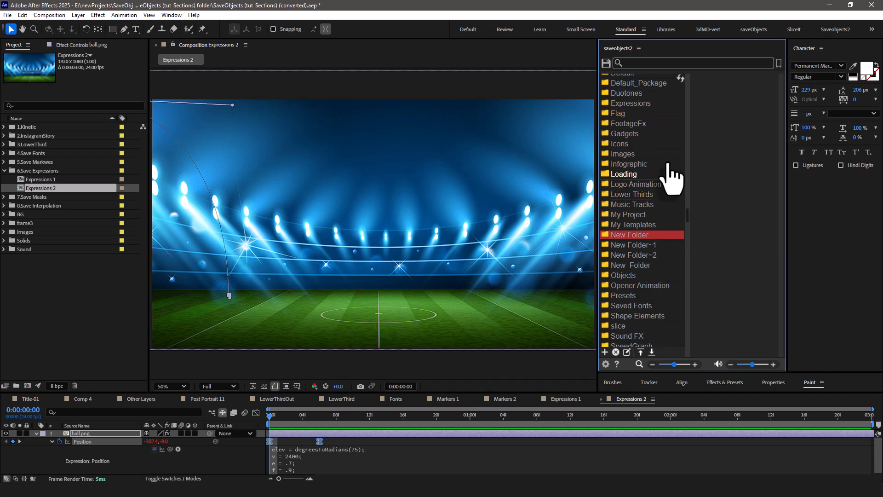
left_click(606, 63)
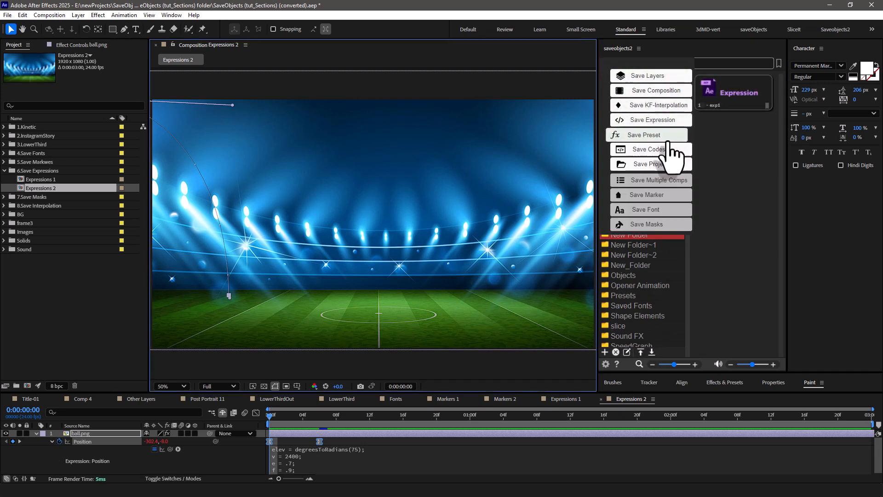
left_click(639, 152)
left_click_drag(375, 113, 396, 109)
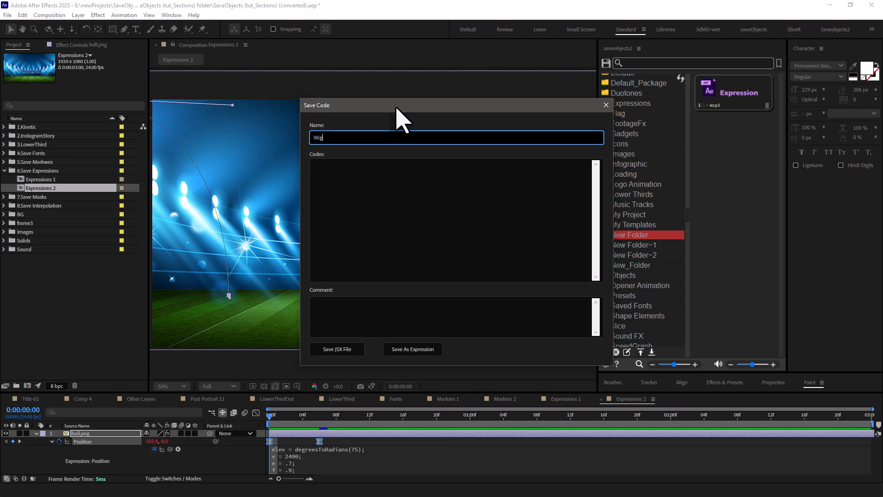
left_click(374, 171)
type("wiggle(5,10);")
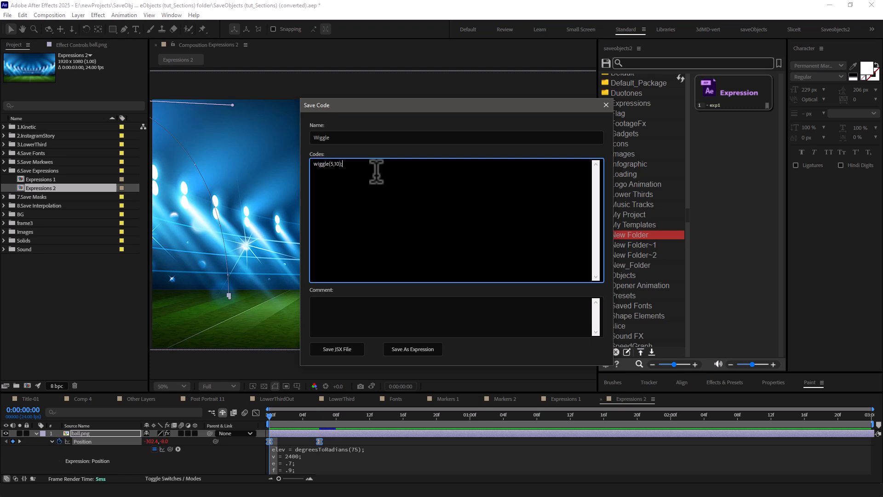
left_click(376, 312)
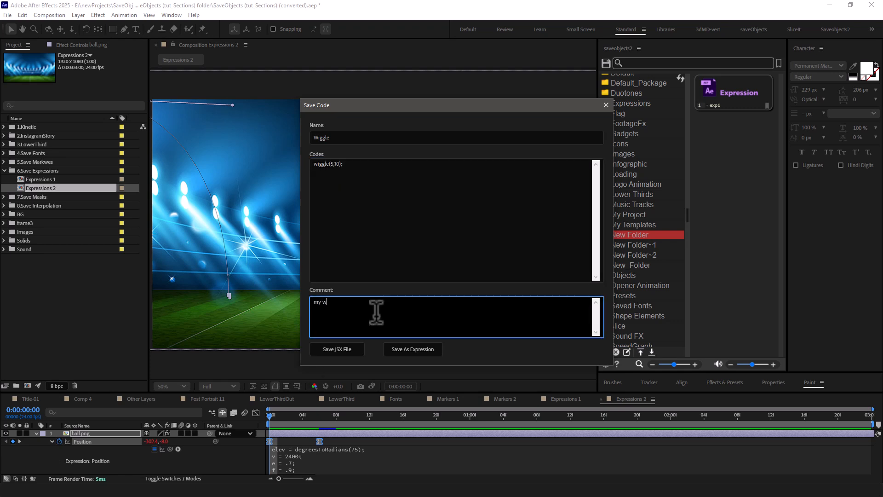
left_click(416, 349)
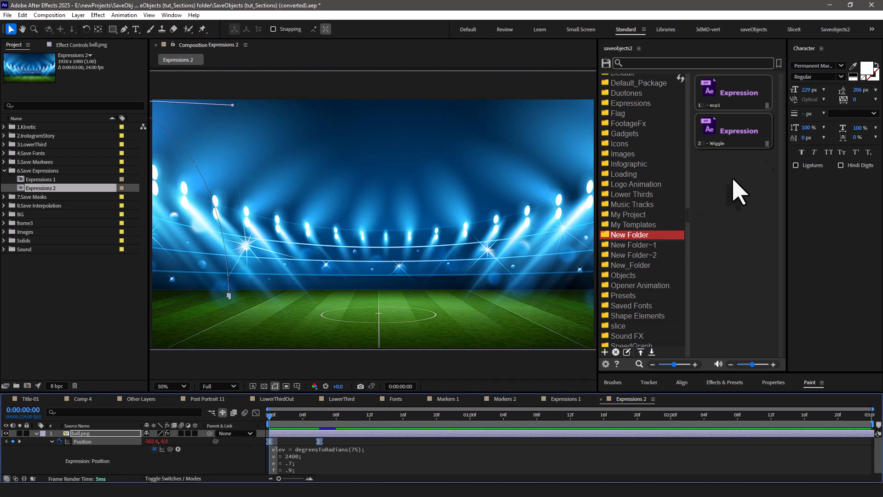
left_click(729, 135)
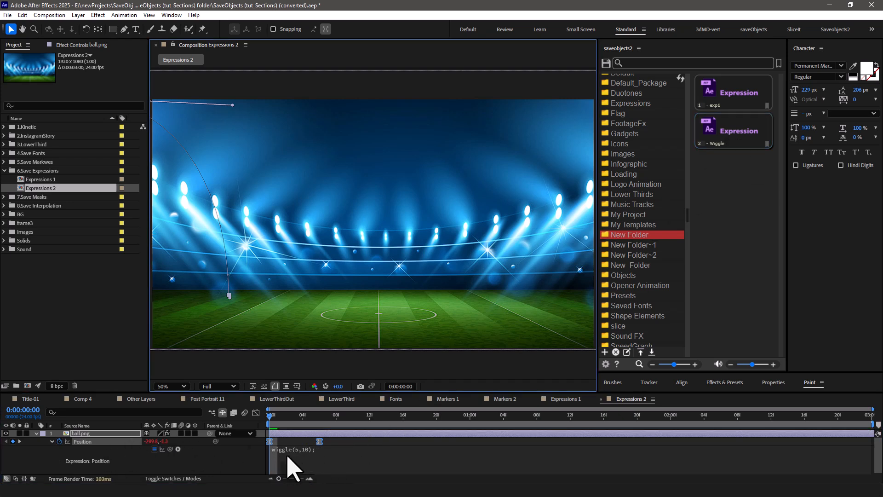
Save the code alert("hello"); with a comment as a JSX file named alert in New Folder.
left_click(605, 63)
left_click(658, 151)
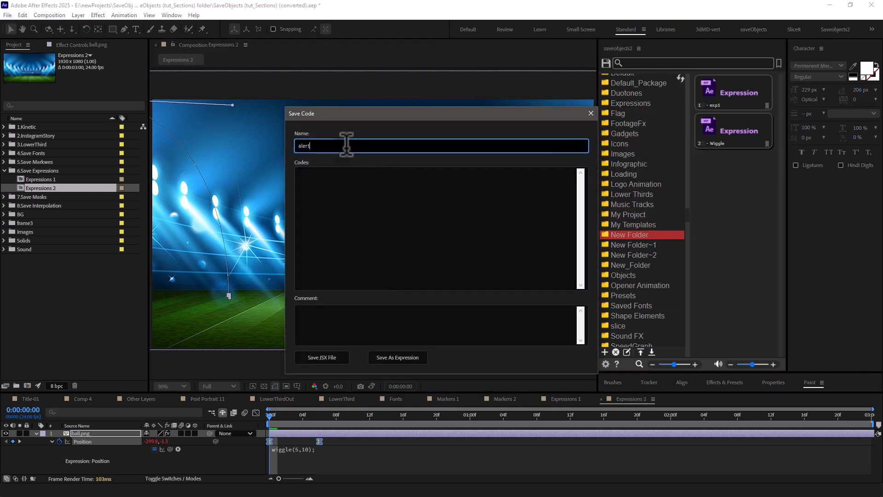
left_click(300, 242)
type("alert(\"")
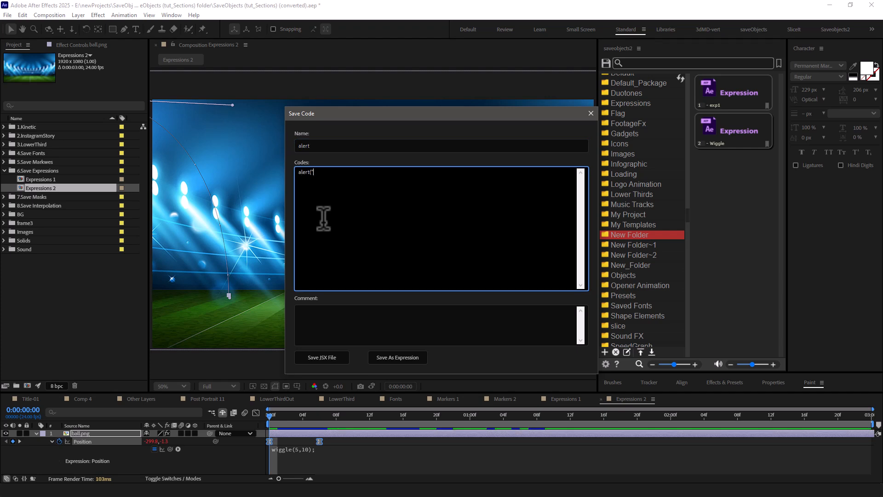
type("hello\");")
left_click(351, 336)
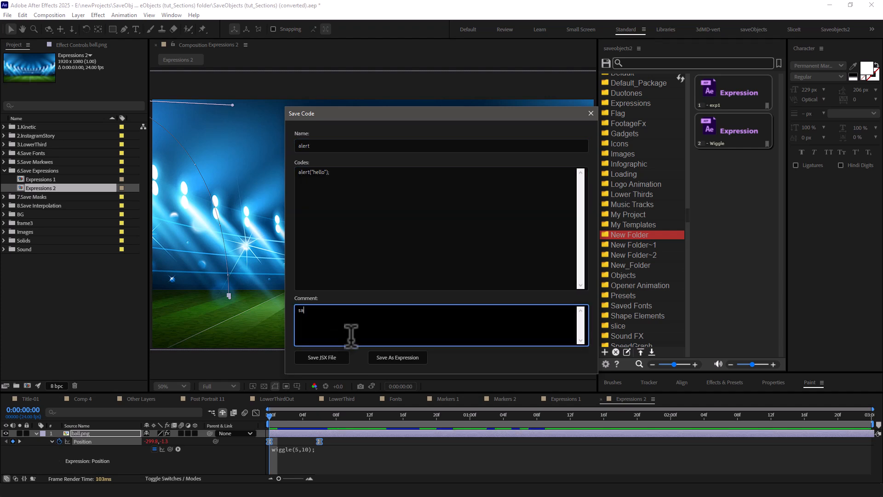
left_click(326, 358)
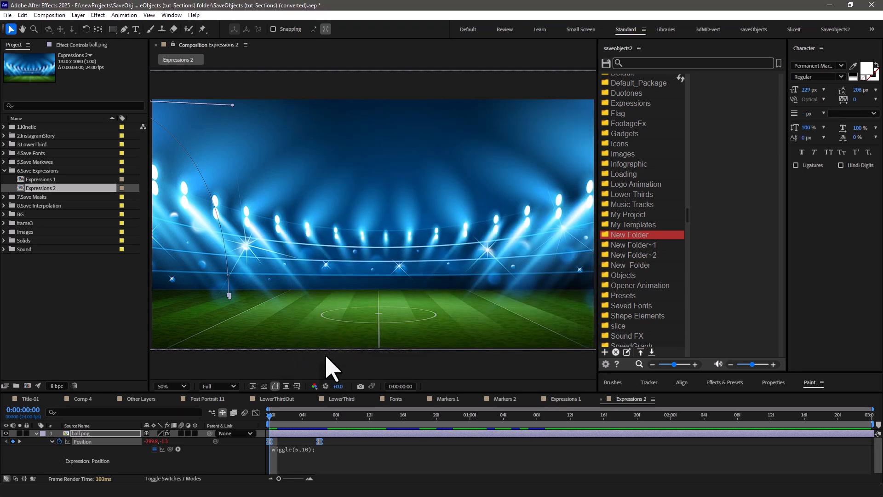
Run the saved alert script, dismiss its message, and open its source code for a look before closing it.
left_click(725, 98)
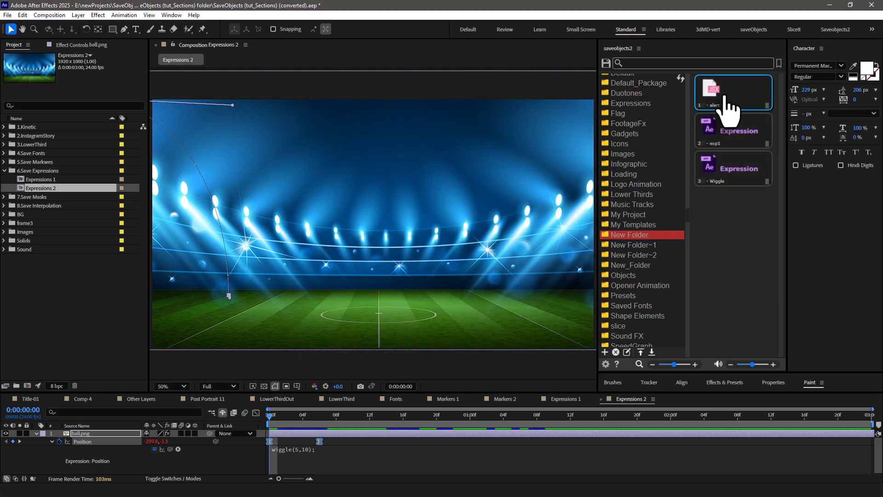
left_click(444, 280)
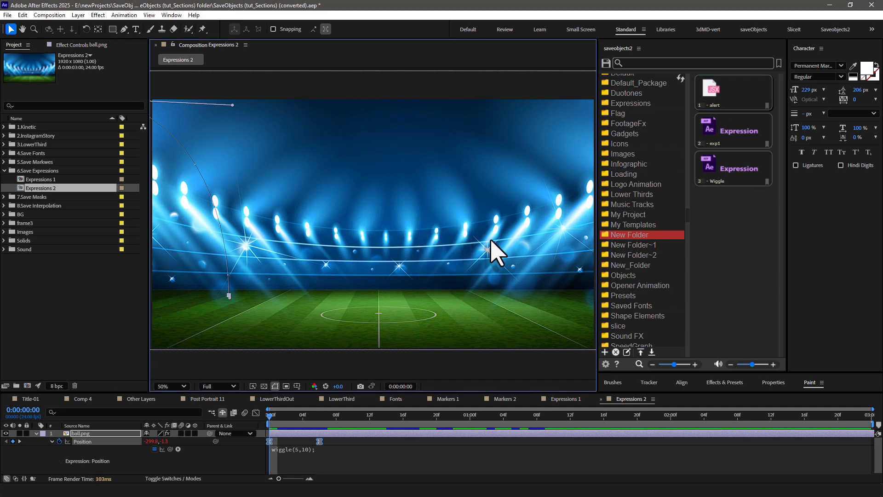
right_click(724, 89)
left_click(739, 109)
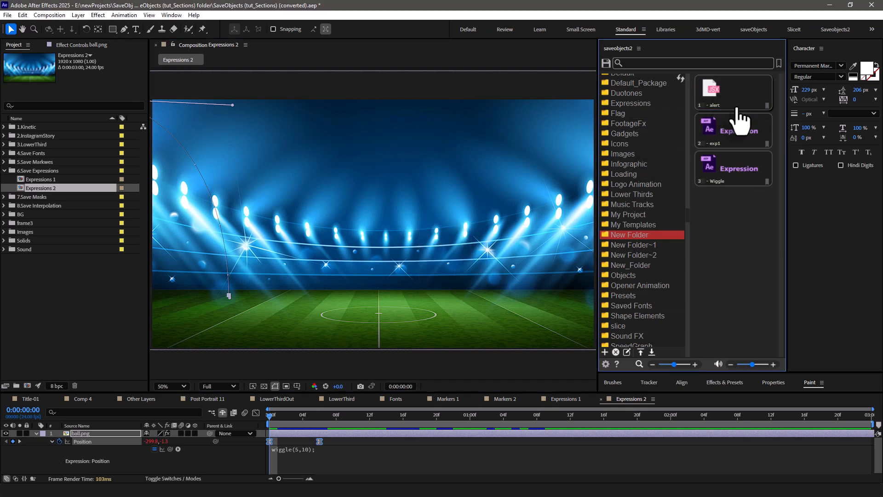
left_click(593, 114)
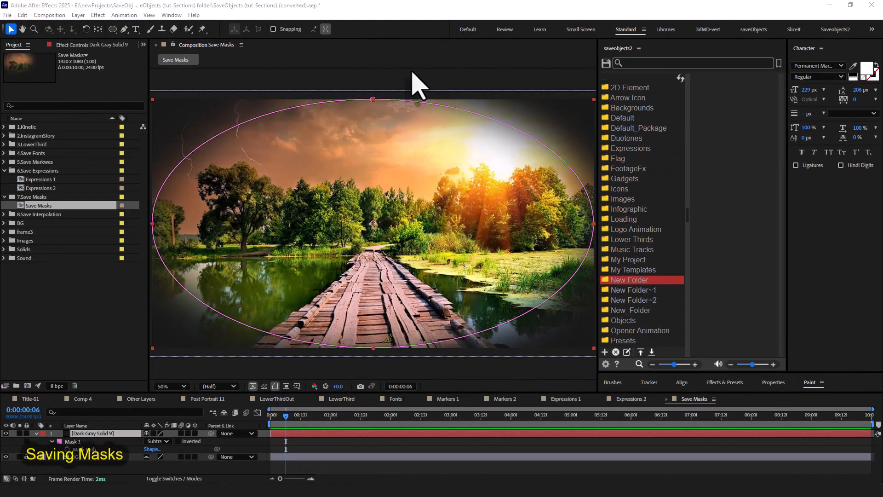
Save Mask 1 of the Dark Gray Solid 9 layer to New Folder under the name mask1.
left_click(279, 434)
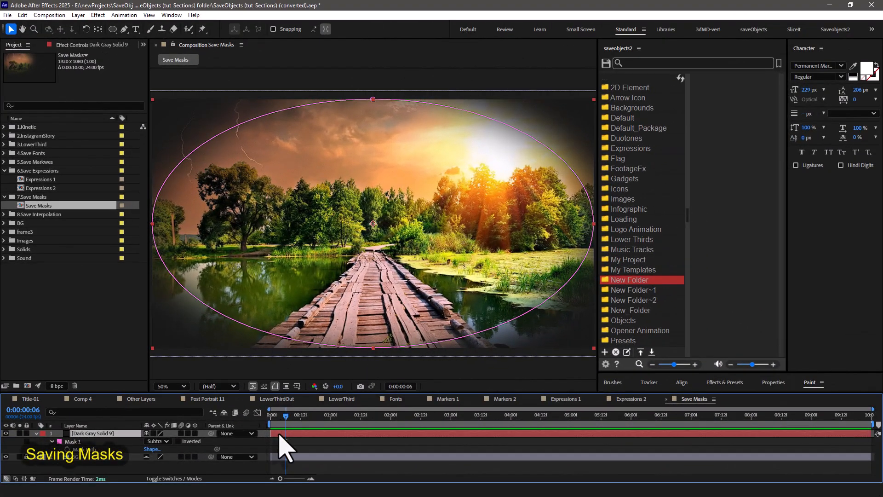
left_click(91, 441)
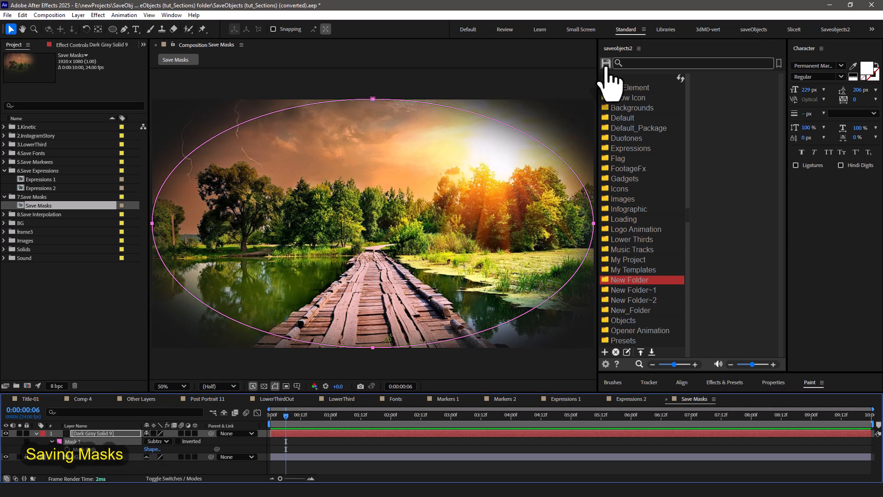
left_click(605, 64)
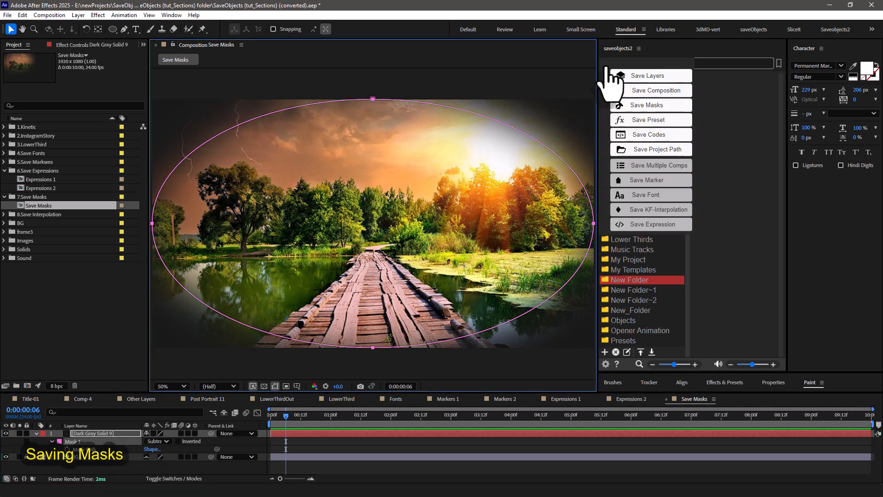
left_click(648, 110)
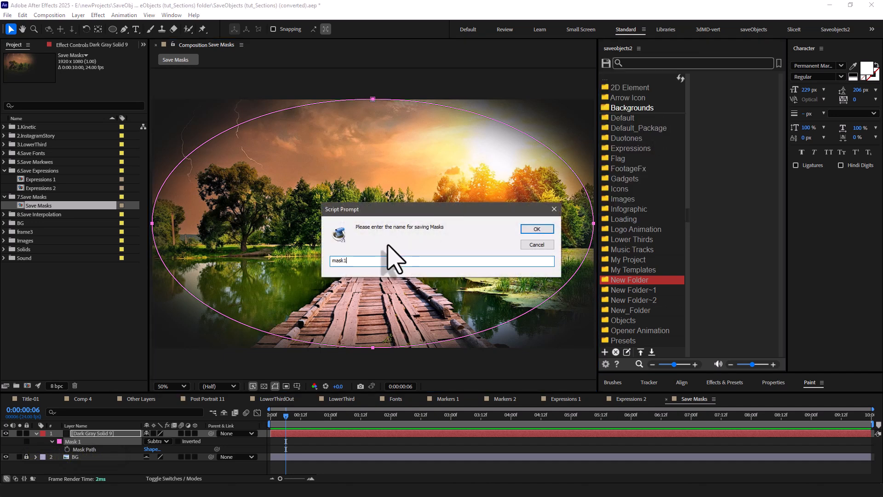
left_click(546, 229)
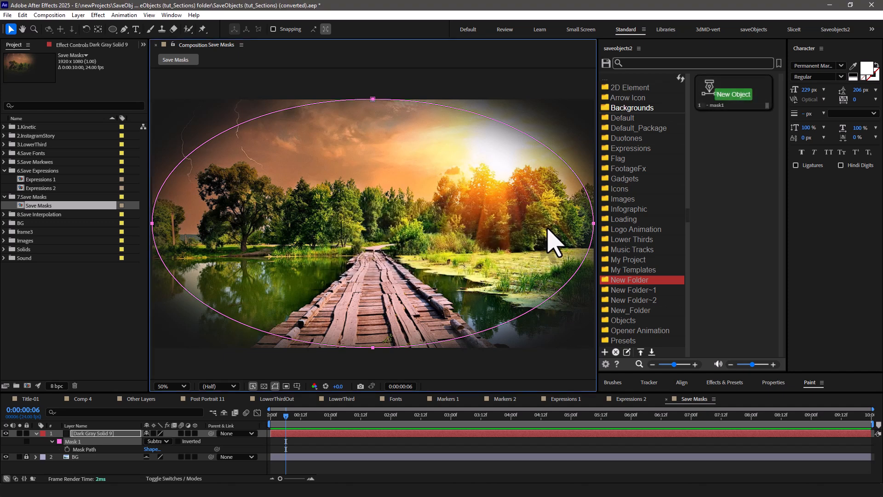
Hide the Dark Gray Solid 9 layer and add a new dark gray solid of 1920 x 1080 px.
left_click_drag(706, 101, 19, 450)
left_click(6, 433)
left_click(78, 15)
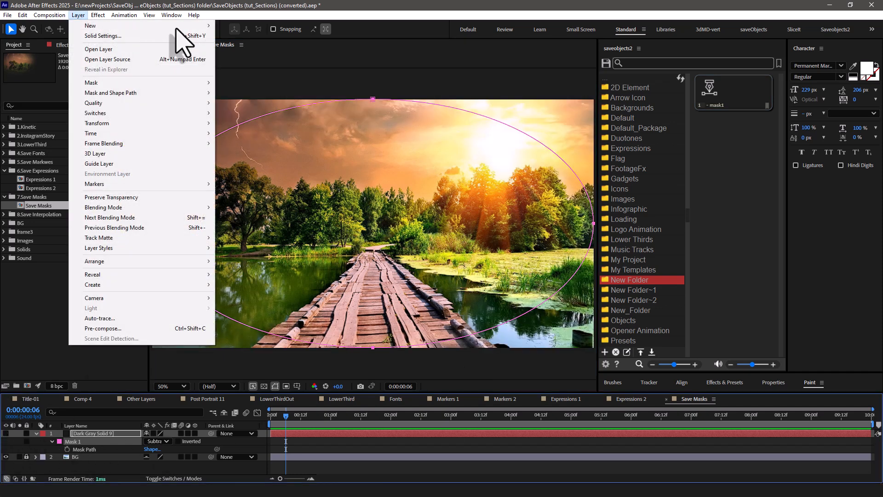
mouse_move(189, 27)
left_click(251, 36)
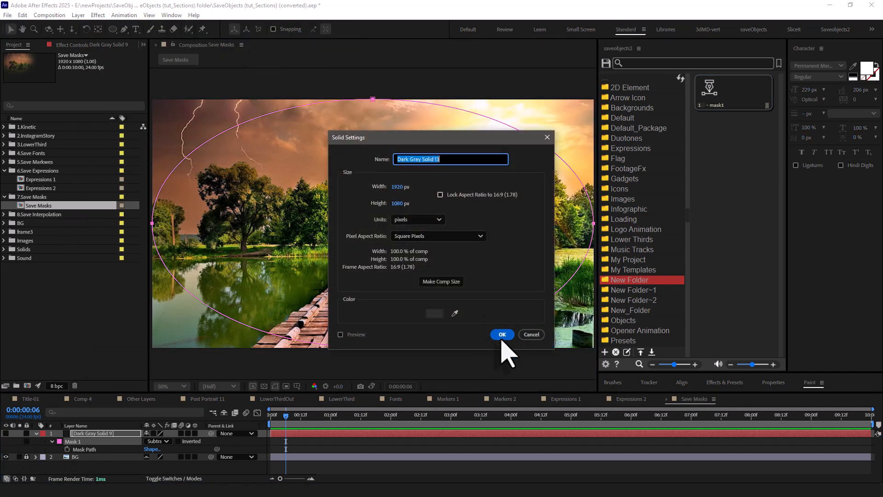
left_click(503, 335)
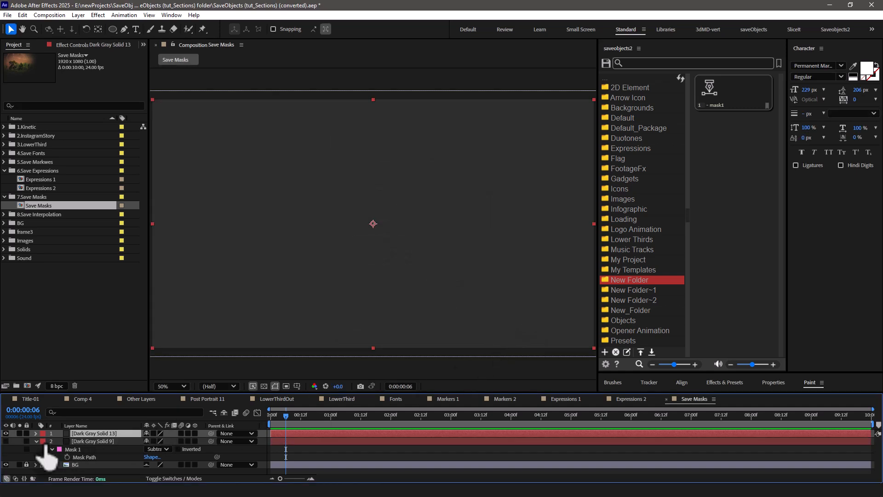
Try the saved mask1 on the new solid layer and undo it.
left_click(711, 99)
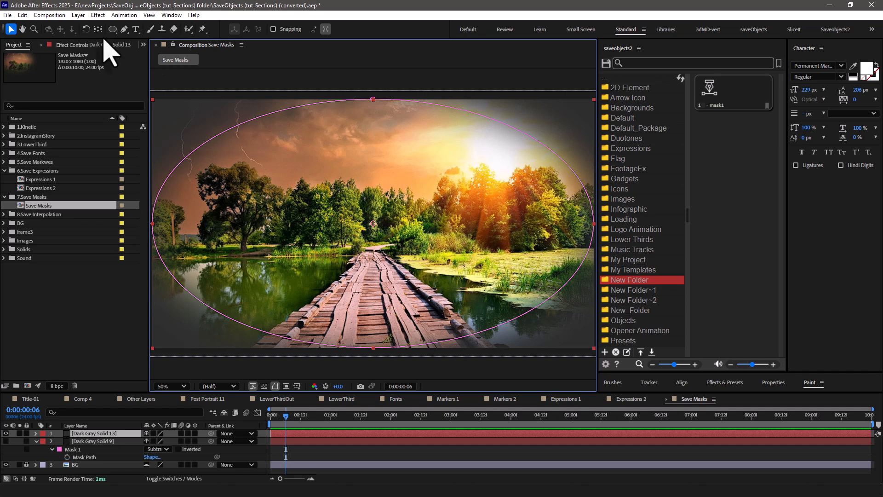
left_click(23, 15)
left_click(35, 24)
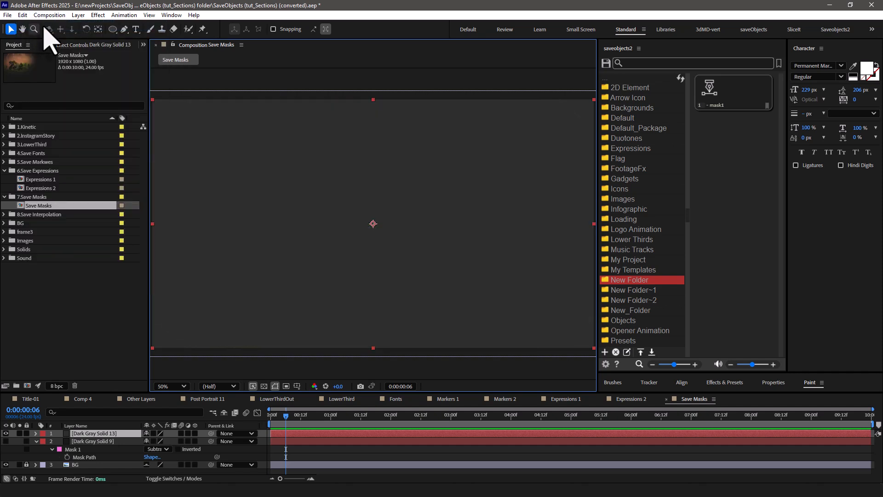
Set Scale to 0.5 in the source of mask1, save it, and reapply the mask to the new solid.
right_click(716, 86)
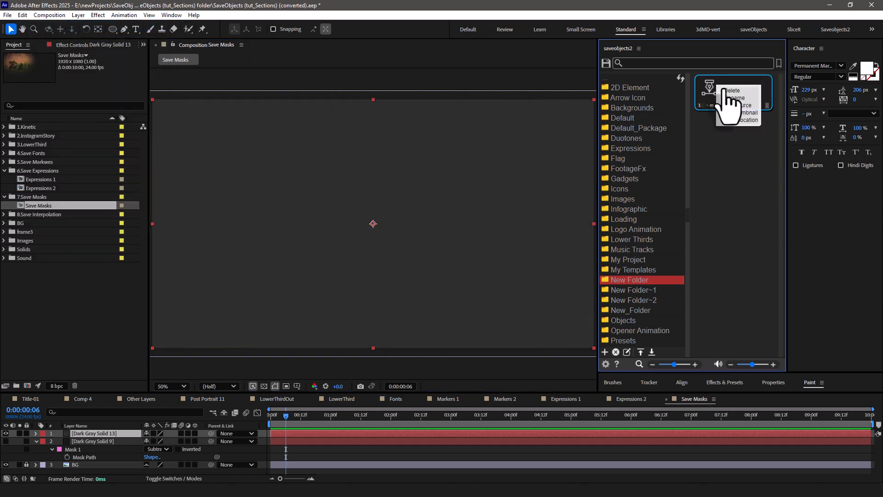
left_click(744, 106)
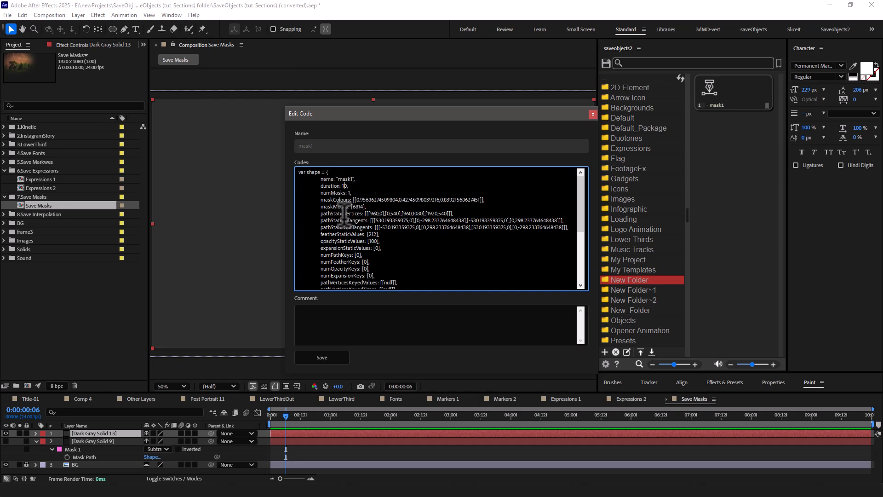
scroll(371, 225, "down", 5)
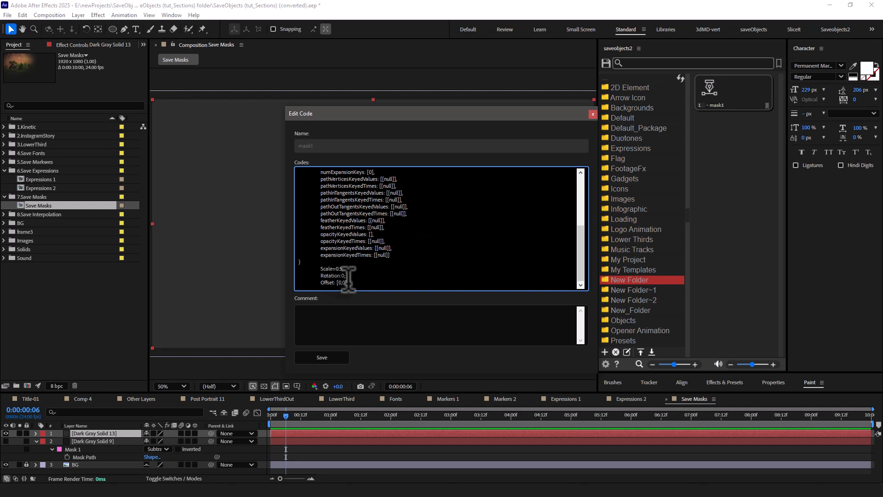
left_click(322, 358)
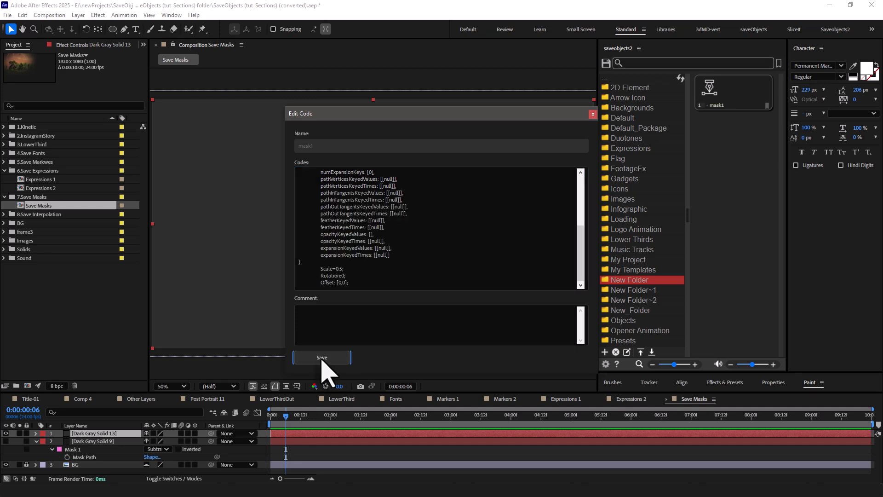
left_click(593, 114)
left_click(722, 105)
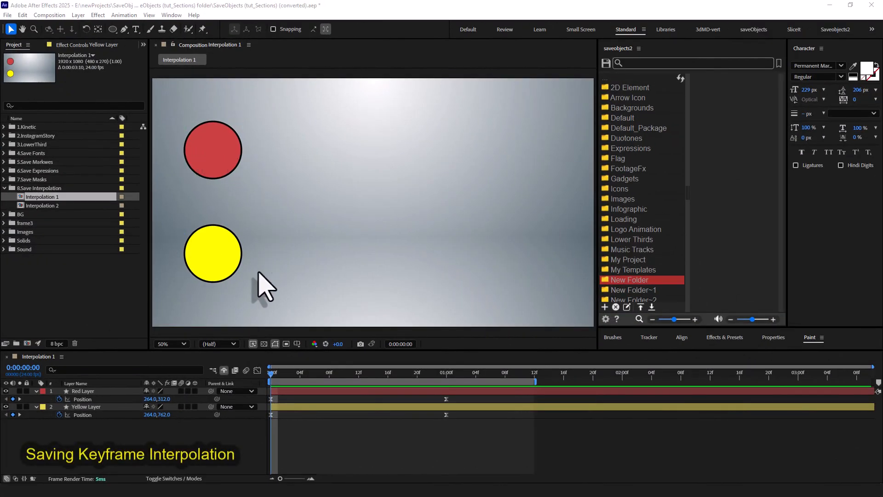
Scrub the Interpolation 1 animation and save the interpolation of both Red Layer Position keyframes to New Folder as s1.
left_click_drag(270, 374, 424, 378)
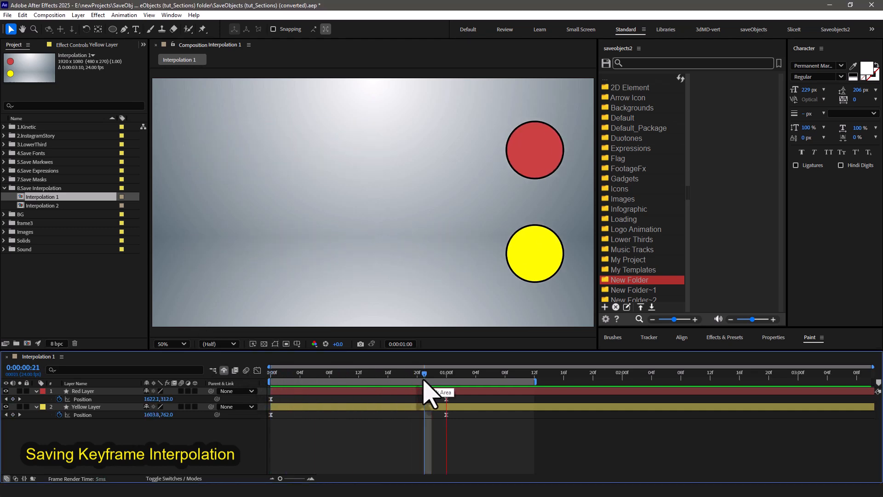
left_click(424, 391)
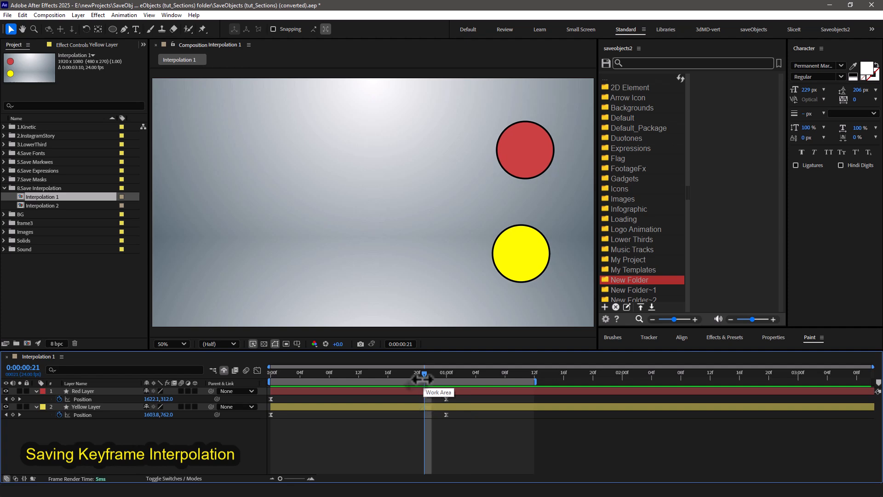
left_click(93, 399)
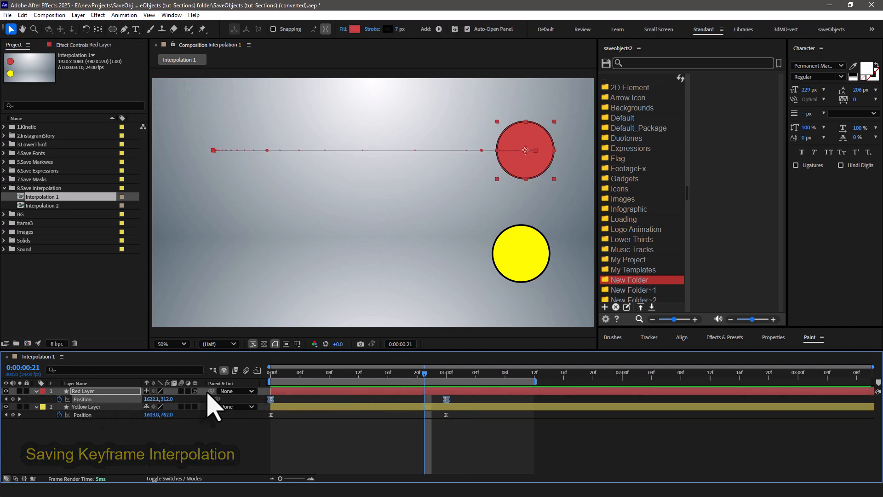
left_click(257, 370)
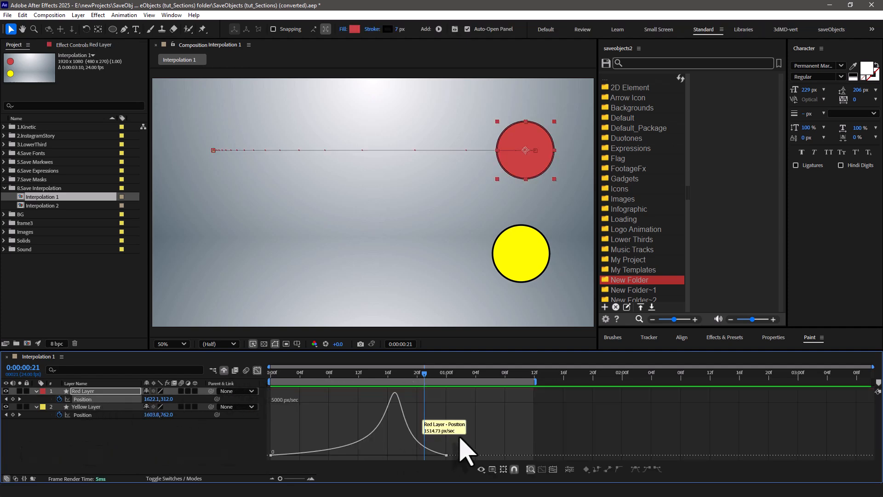
left_click_drag(454, 449, 238, 466)
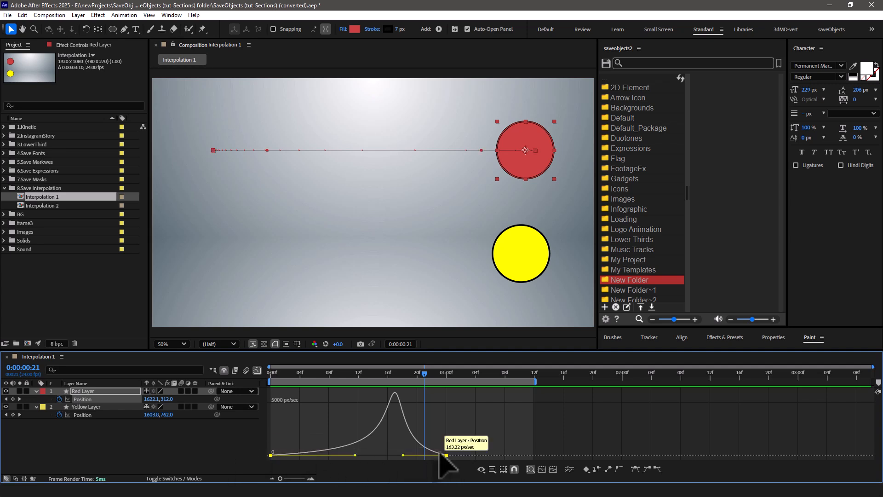
left_click(608, 63)
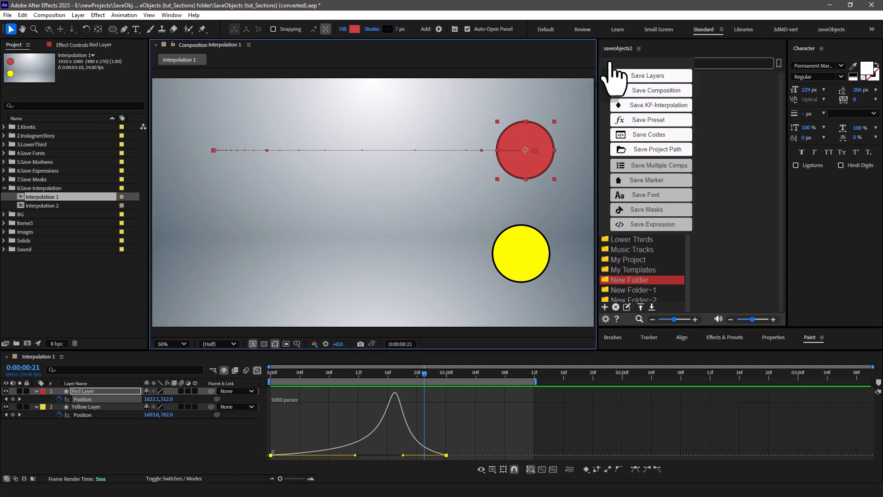
left_click(649, 106)
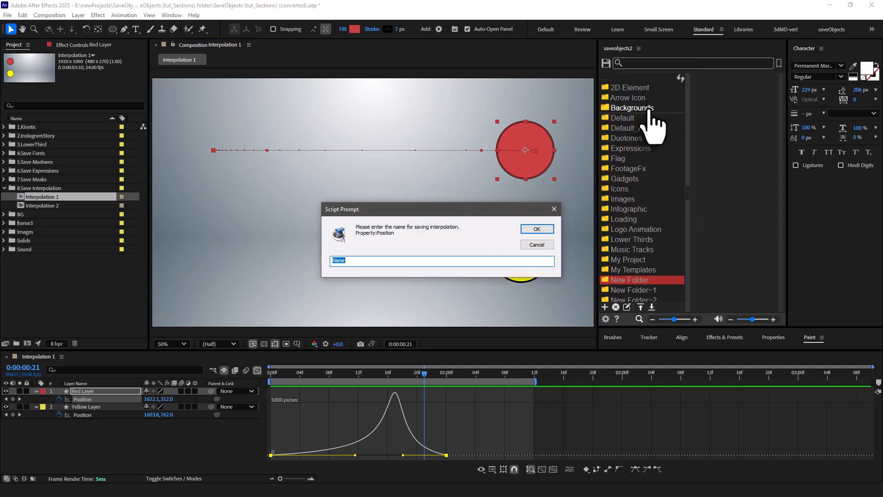
type("int")
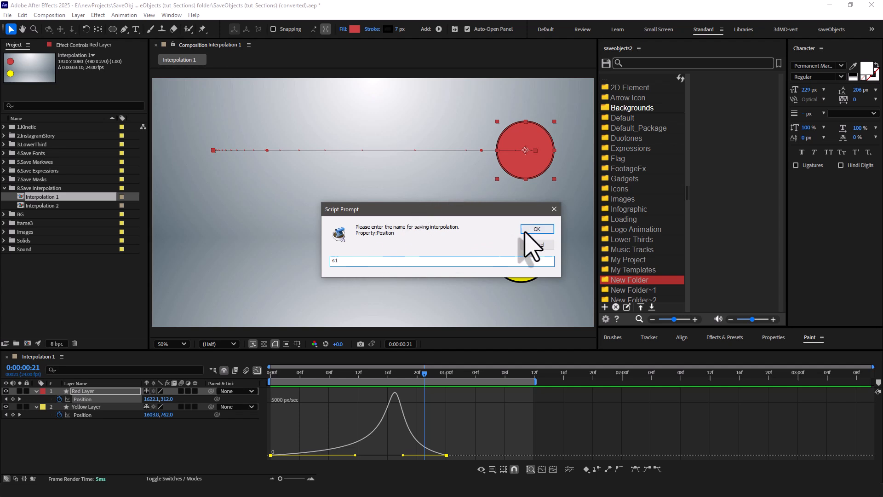
left_click(536, 229)
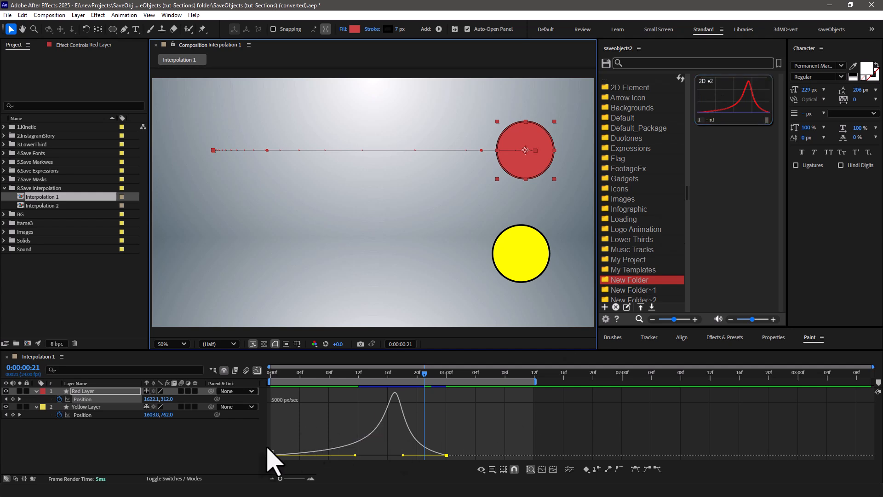
Apply the saved s1 interpolation to both Position keyframes of the Yellow Layer.
left_click(83, 415)
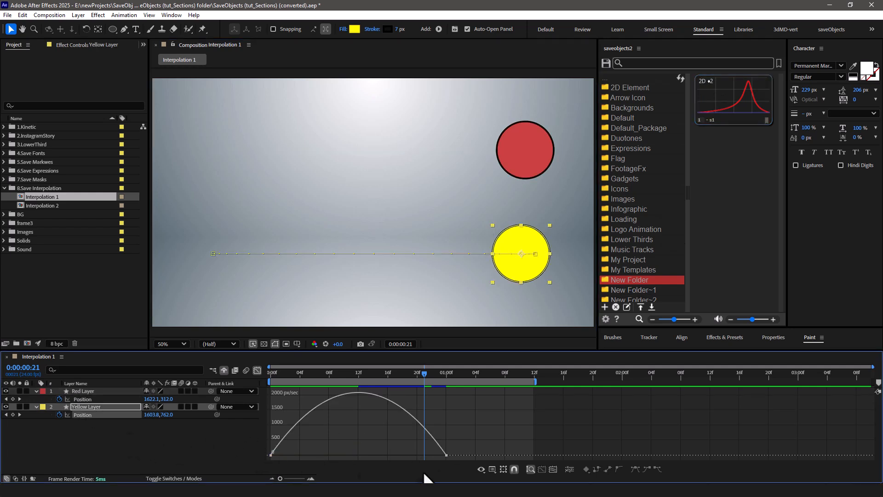
left_click_drag(463, 452, 267, 465)
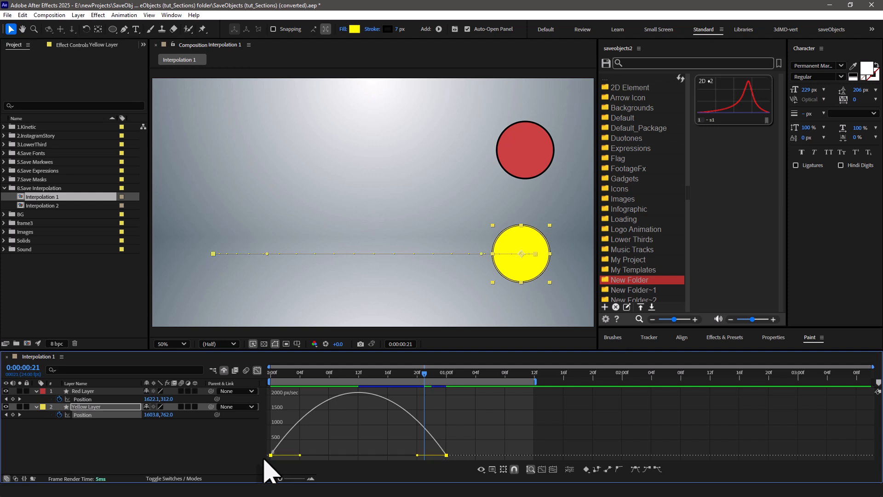
left_click(729, 118)
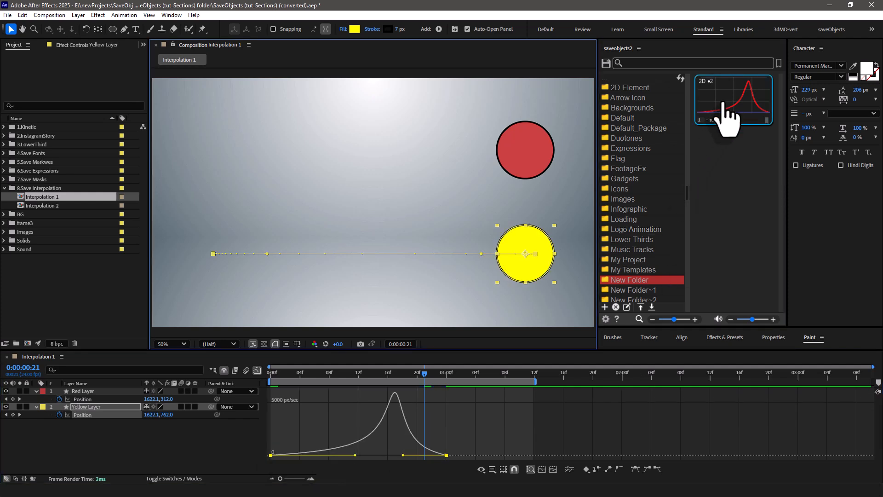
Open the Interpolation 2 composition and preview its animation from the start.
double_click(55, 207)
left_click_drag(306, 373, 271, 373)
key("space")
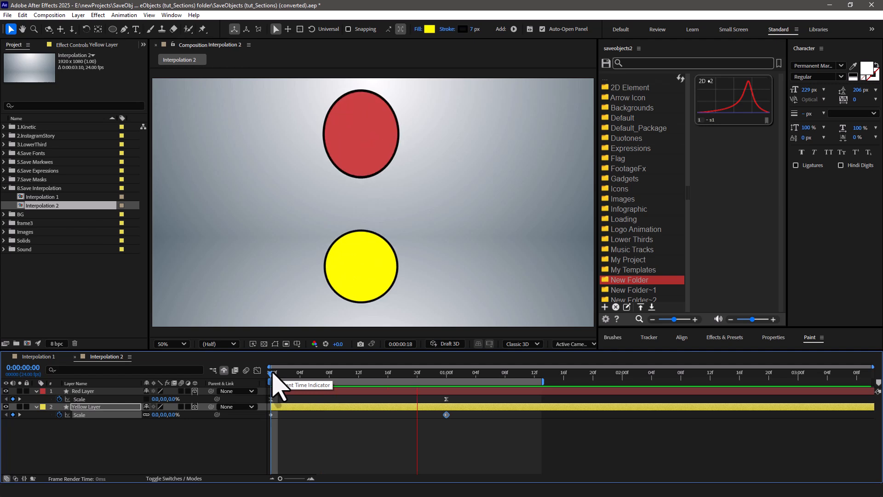
key("space")
Save the interpolation of both Red Layer Scale keyframes to New Folder as s2.
key("ctrl+Up")
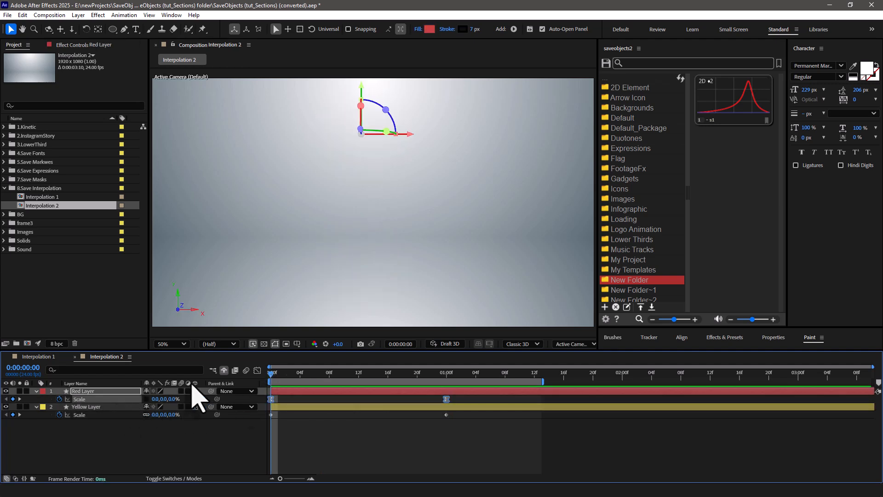
left_click(257, 371)
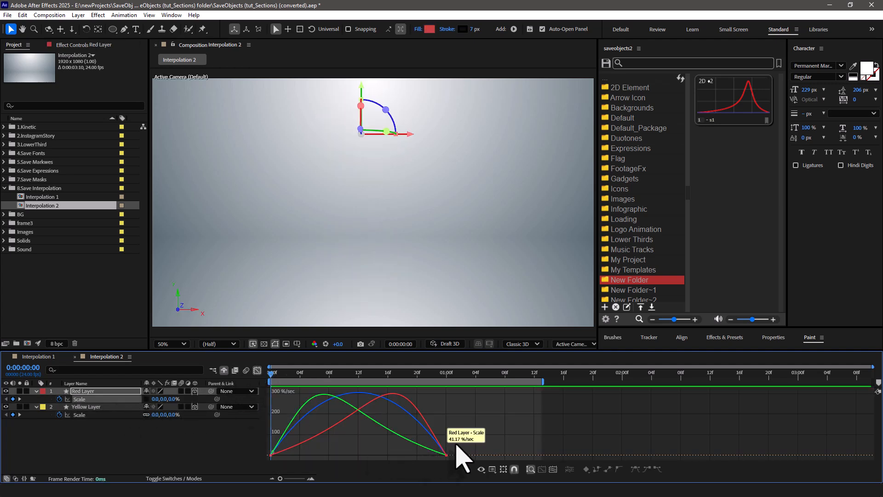
left_click_drag(445, 450, 253, 464)
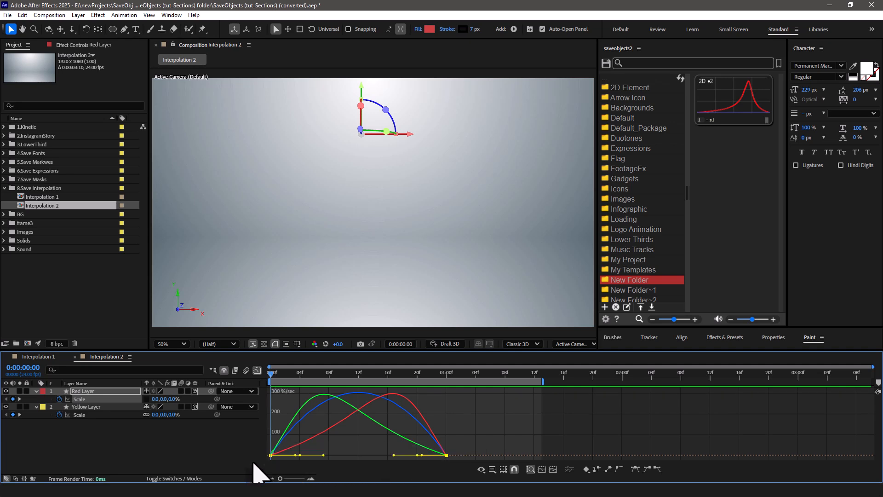
left_click(606, 63)
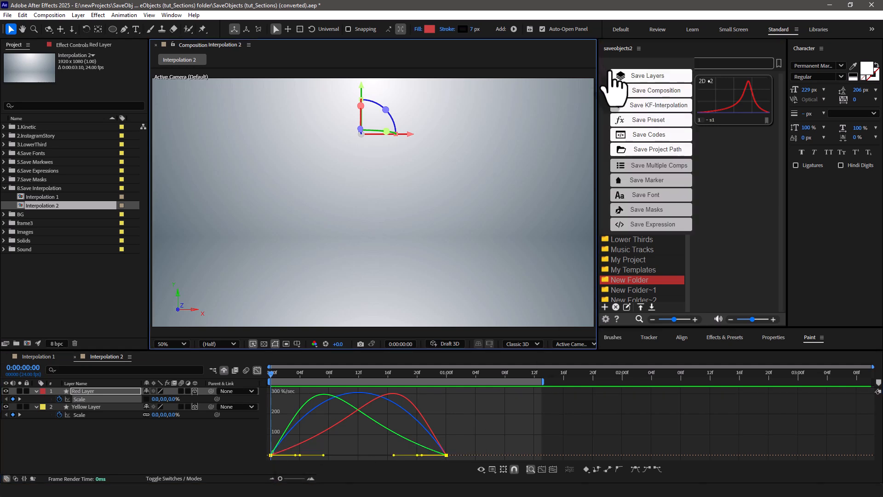
left_click(646, 105)
type("s2")
left_click(537, 229)
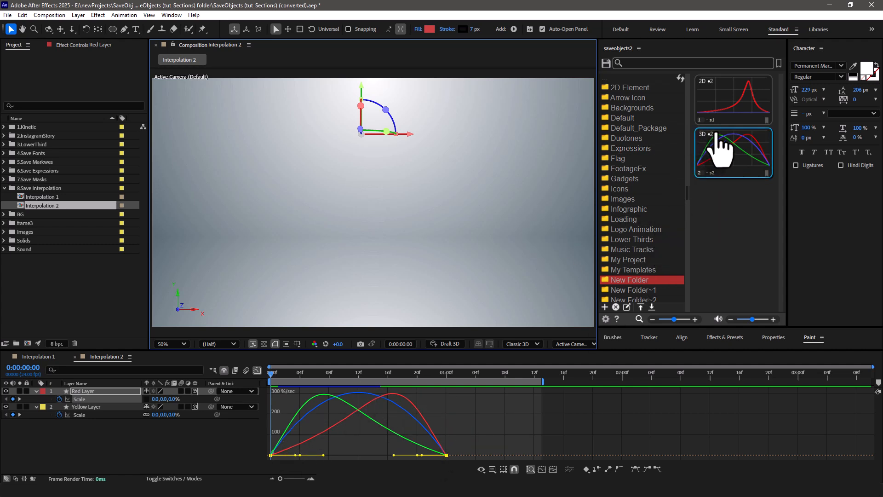
Apply the saved s2 interpolation to both Scale keyframes of the Yellow Layer.
left_click_drag(346, 375, 439, 375)
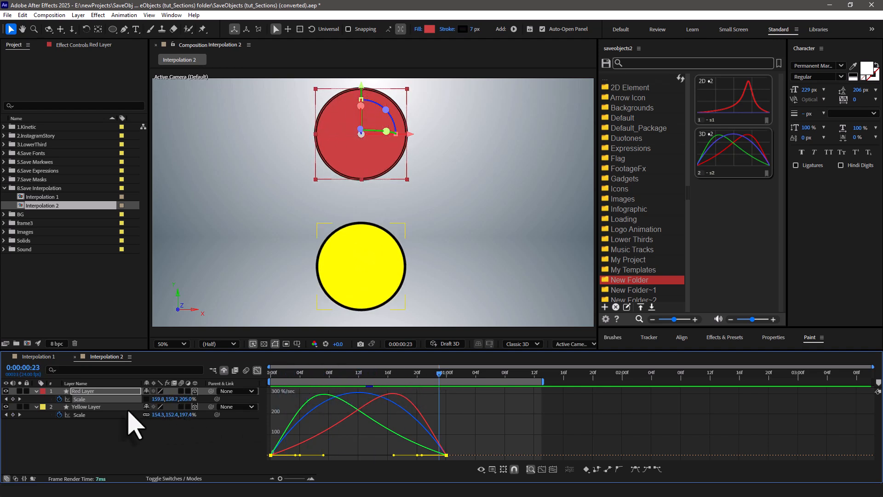
left_click(84, 414)
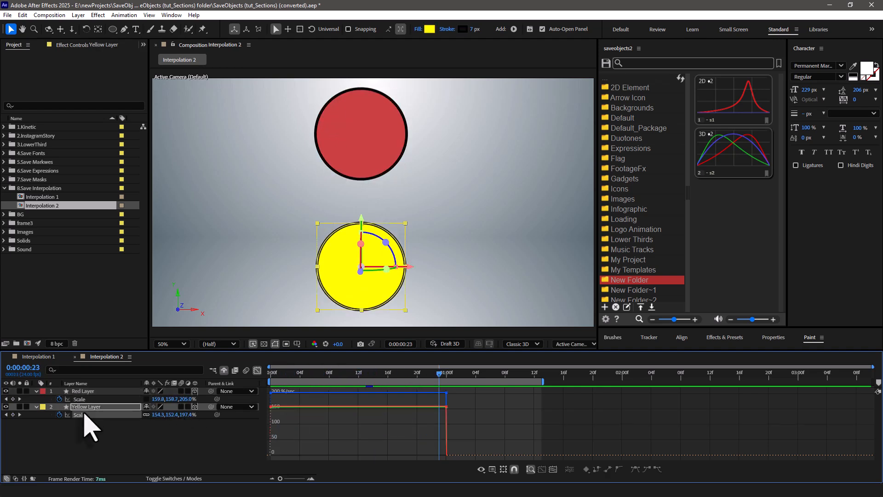
left_click(258, 373)
left_click_drag(457, 411, 265, 426)
left_click(729, 176)
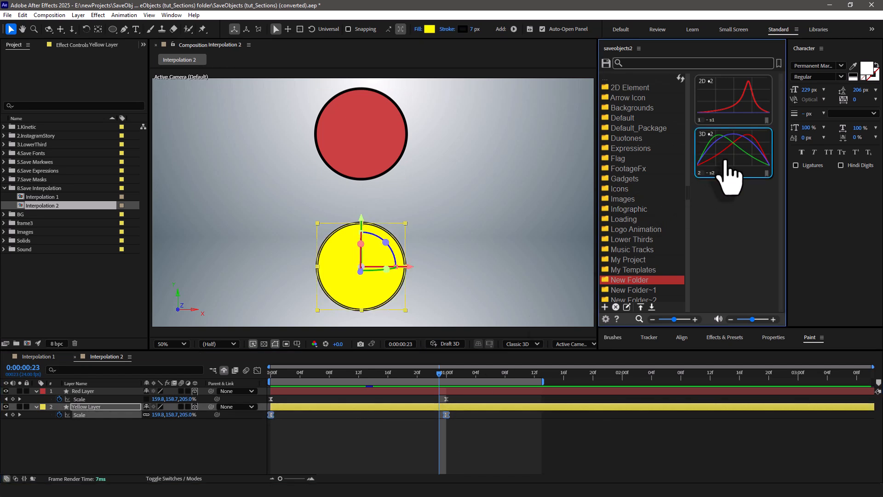
Check the Yellow Layer's Scale speed graph and play back the Interpolation 2 animation.
left_click_drag(351, 374, 300, 376)
left_click(257, 371)
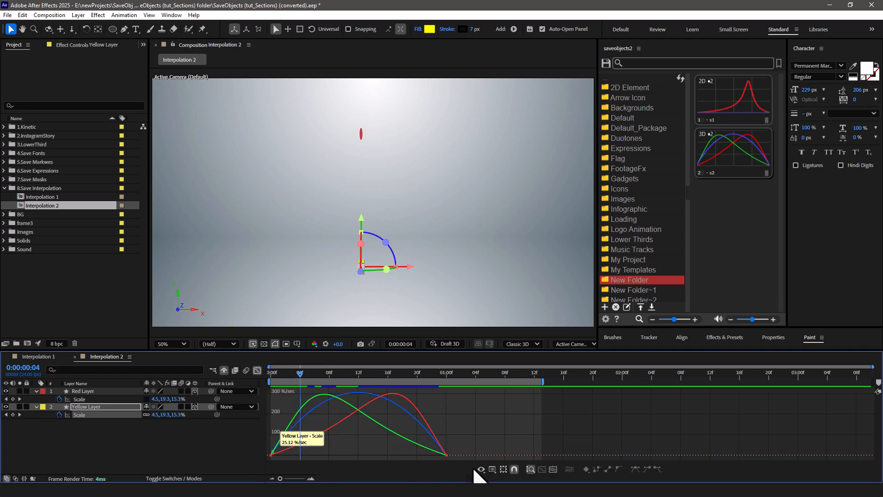
left_click(256, 372)
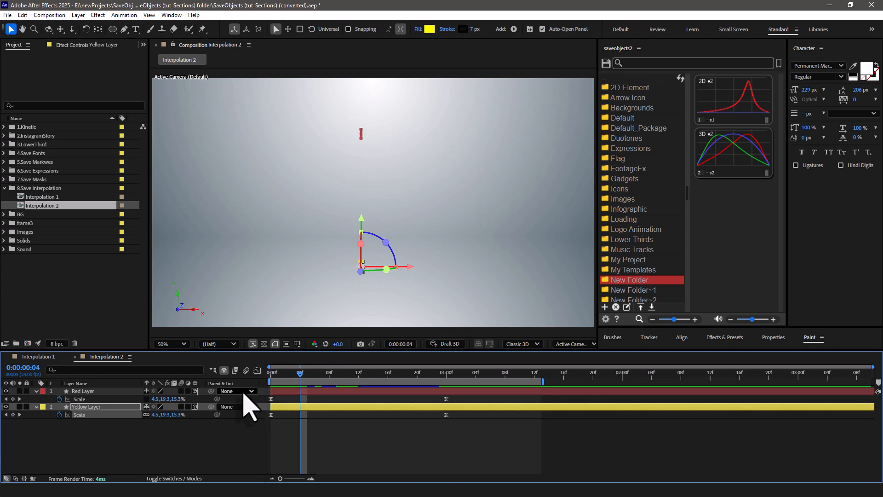
key("space")
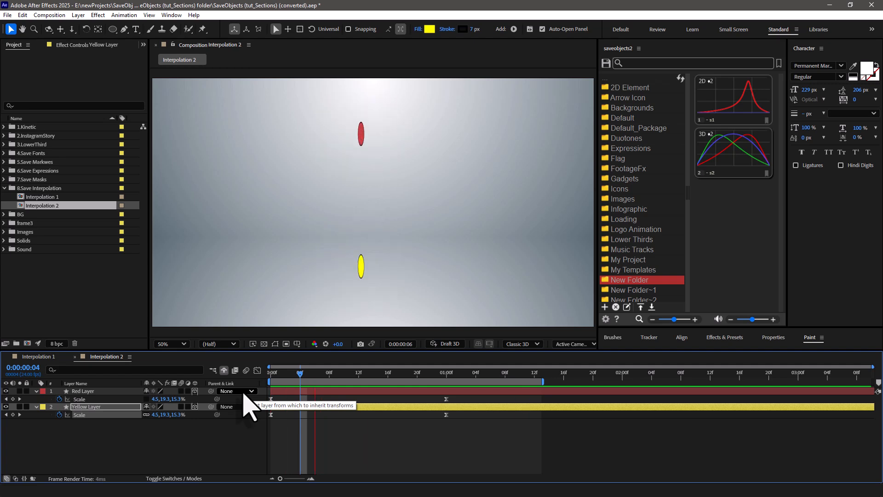
key("space")
Apply the saved s1 interpolation to the Scale keyframes of the Red Layer and Yellow Layer, and review the animation.
left_click_drag(462, 399, 269, 403)
left_click(728, 115)
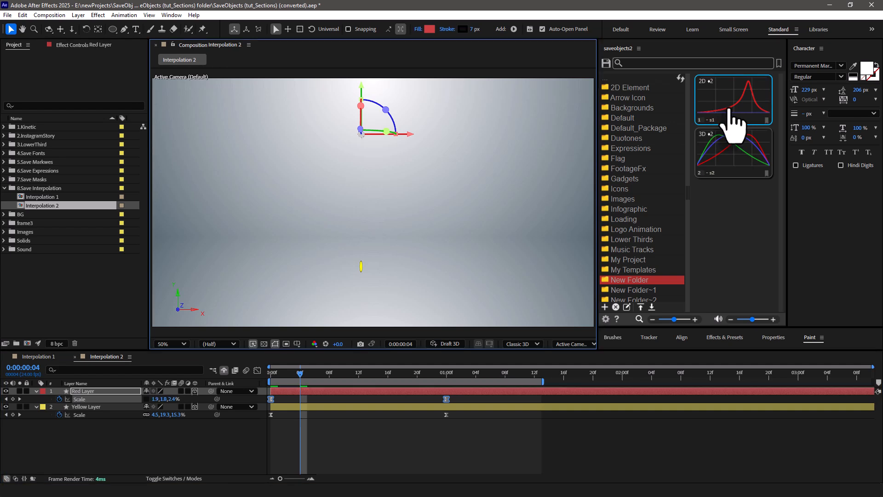
left_click_drag(450, 412, 251, 433)
left_click(727, 105)
left_click(359, 432)
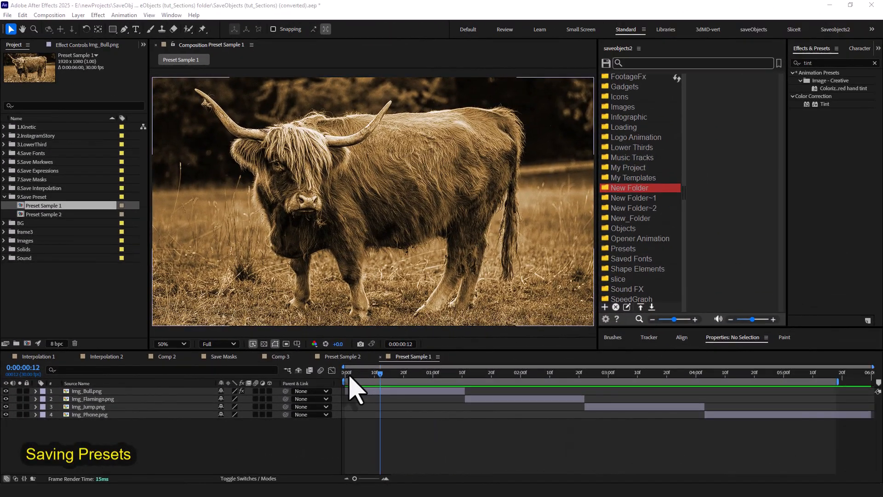
left_click_drag(380, 374, 410, 375)
Save the Hue/Saturation and Curves effects of Img_Bull.png in Preset Sample 1 to New Folder as preset cc1.
left_click(388, 391)
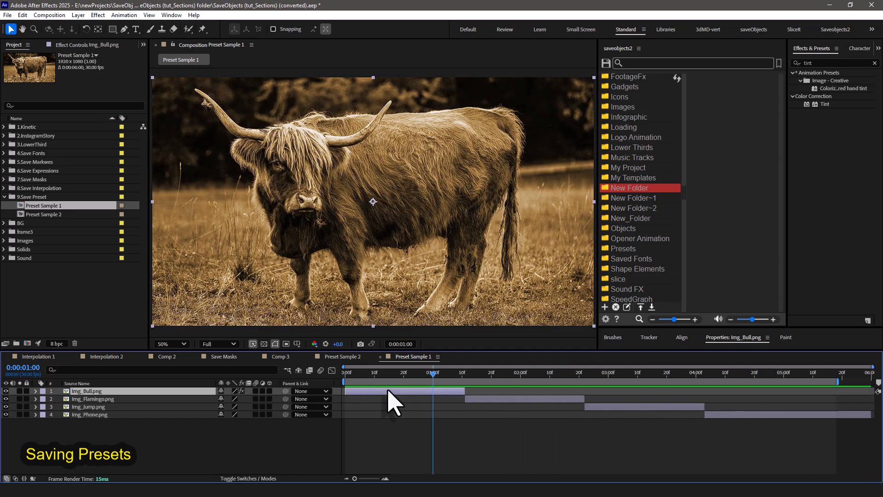
left_click(72, 44)
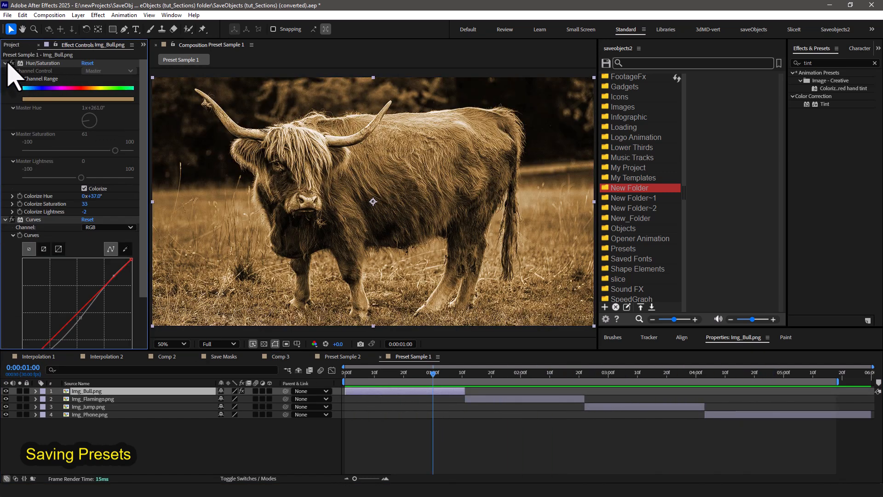
left_click(11, 62)
left_click(32, 64)
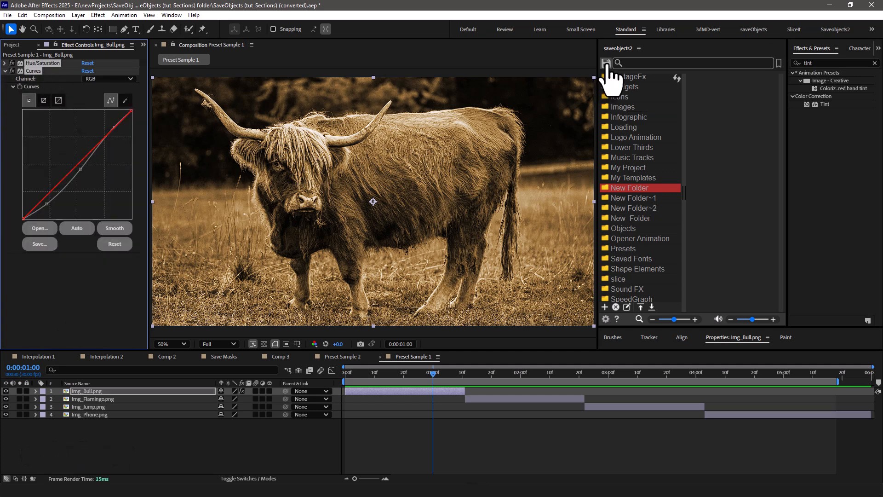
left_click(607, 65)
left_click(640, 108)
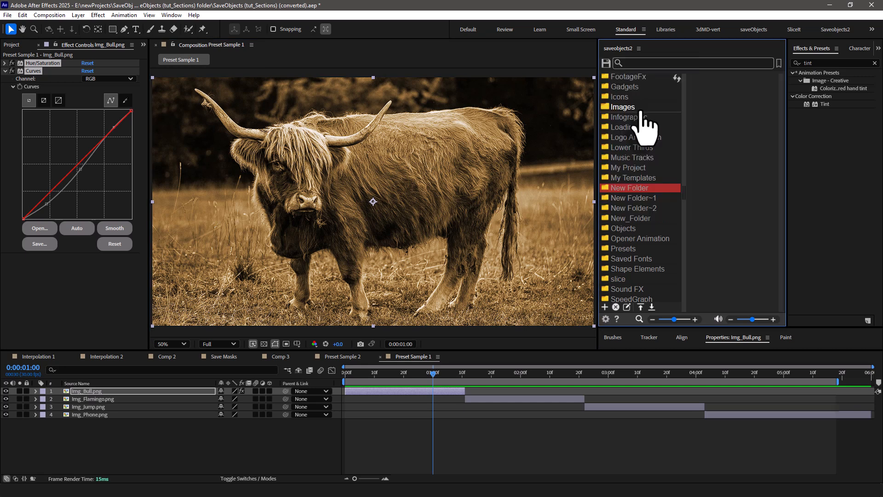
type("c")
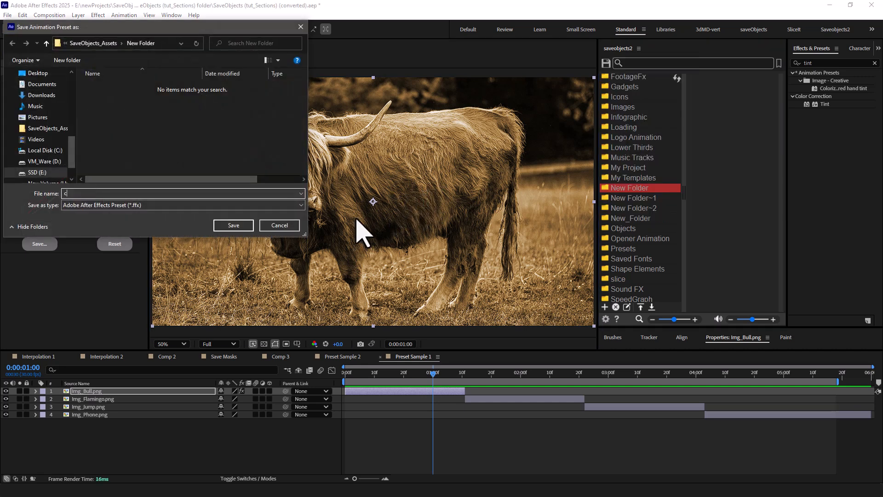
type("c1")
left_click(234, 226)
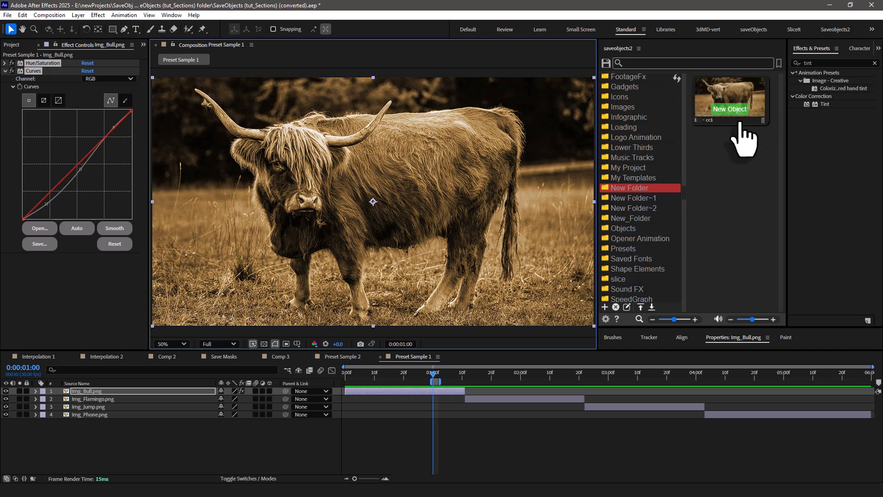
Add the Tint effect to Img_Bull.png and save it with Hue/Saturation and Curves as preset cc2.
double_click(826, 104)
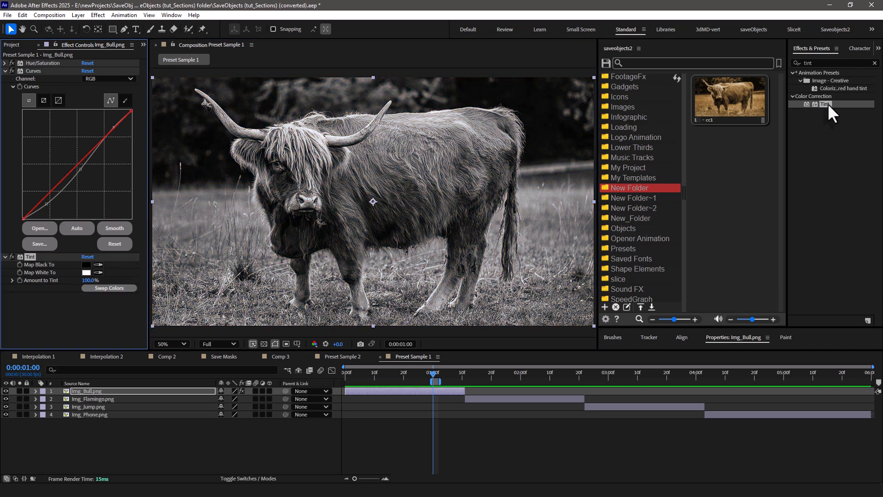
left_click(606, 65)
left_click(633, 120)
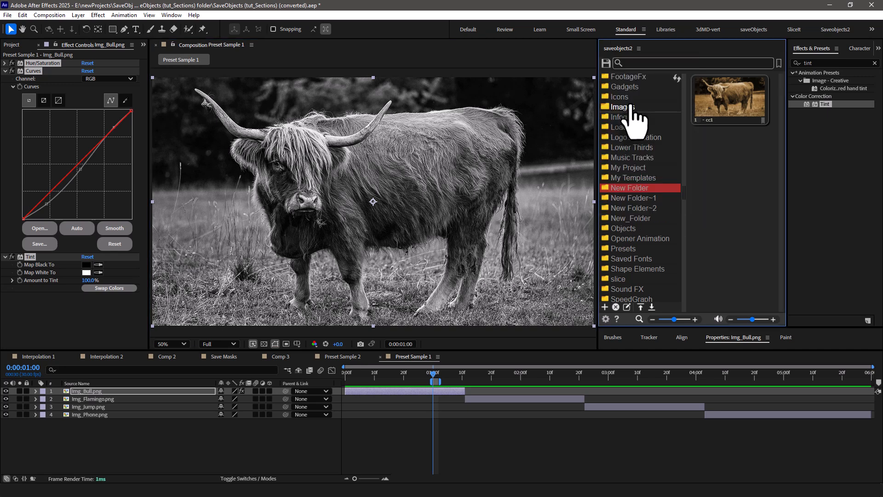
type("c")
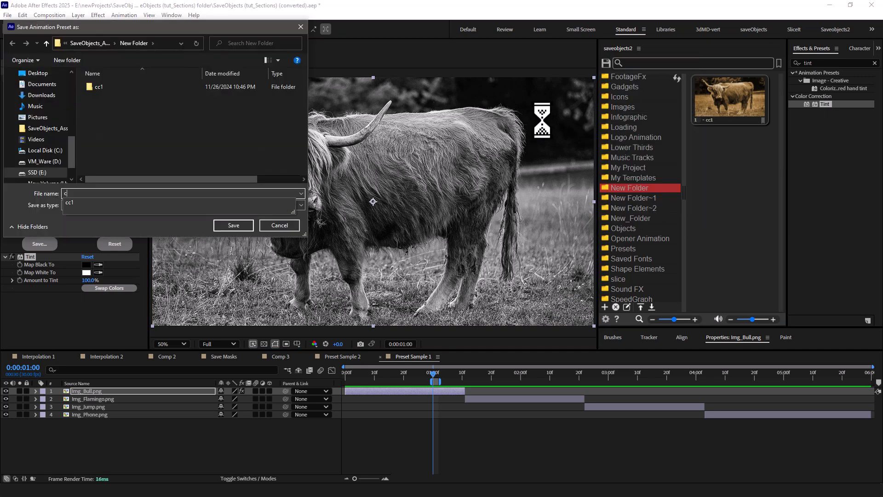
type("c2")
left_click(232, 228)
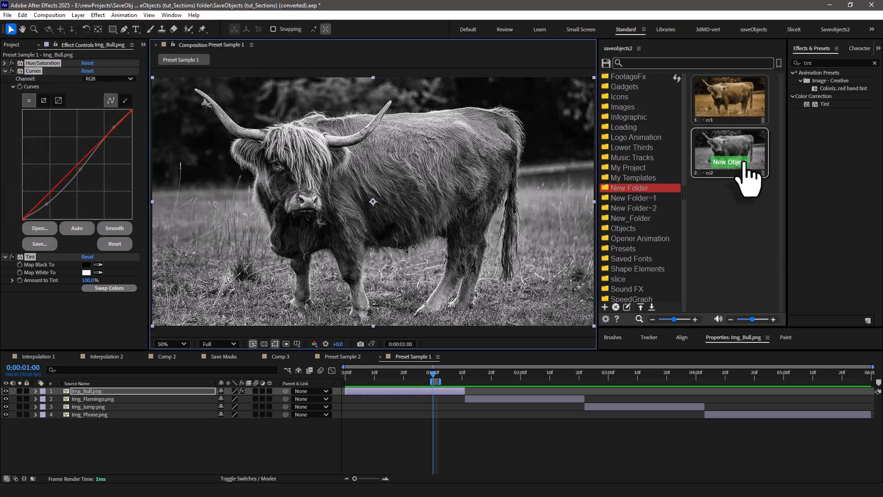
Apply presets cc1 and cc2 on top of the existing Img_Bull.png effects and examine the stacked effects.
double_click(724, 118)
double_click(720, 163)
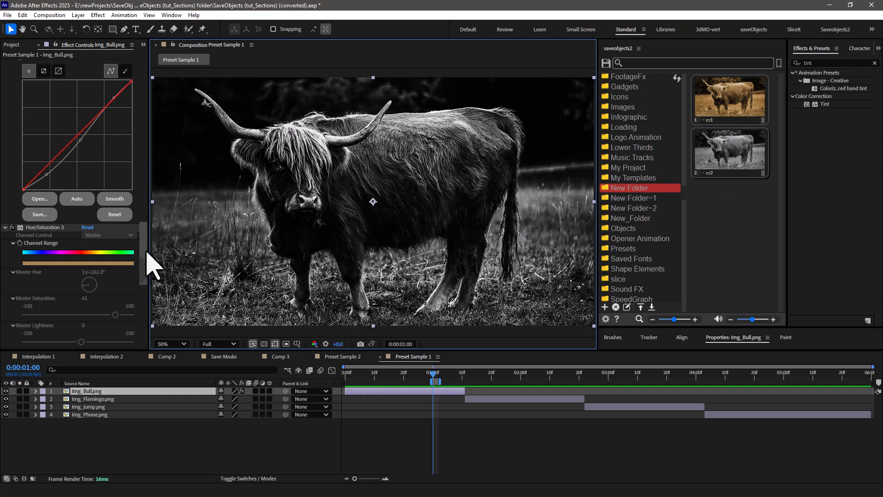
left_click_drag(145, 261, 132, 118)
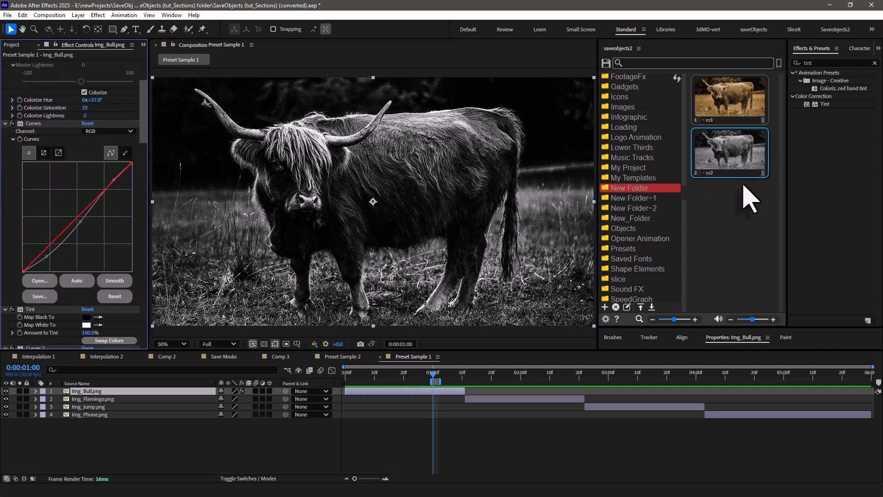
Replace the effects on Img_Bull.png with preset cc1, switch to cc2, and return to cc1.
left_click(726, 106)
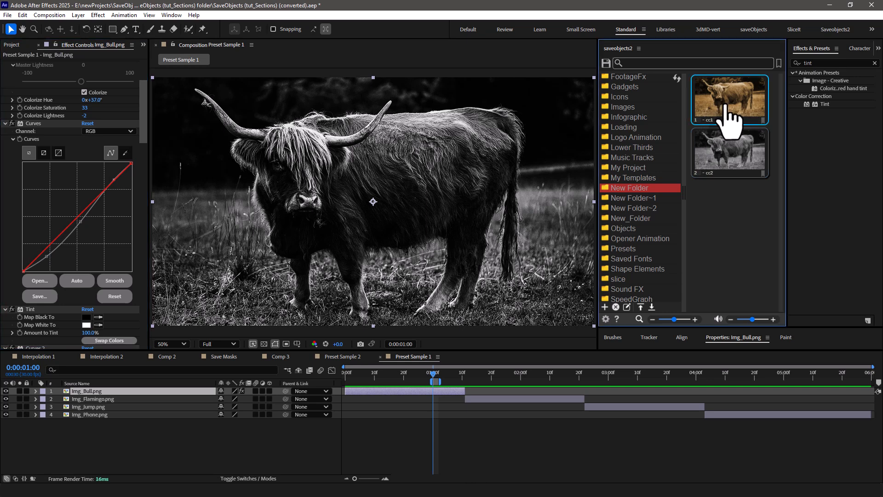
left_click(731, 149)
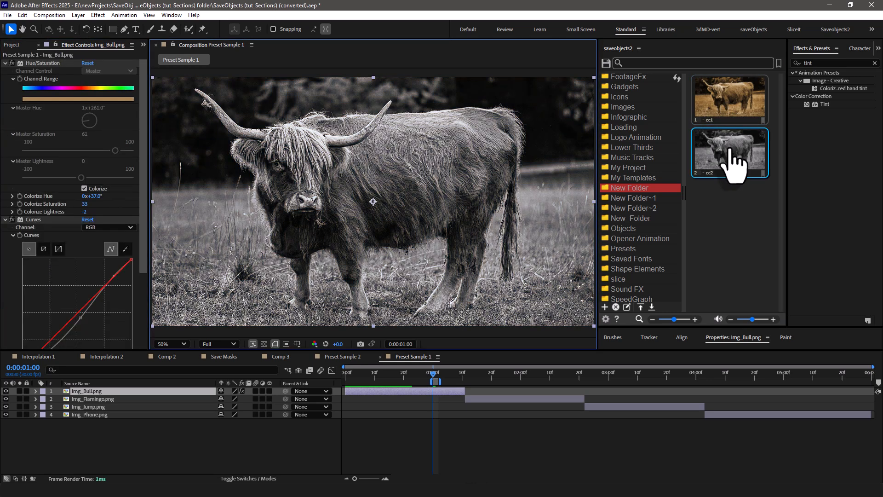
left_click(726, 107)
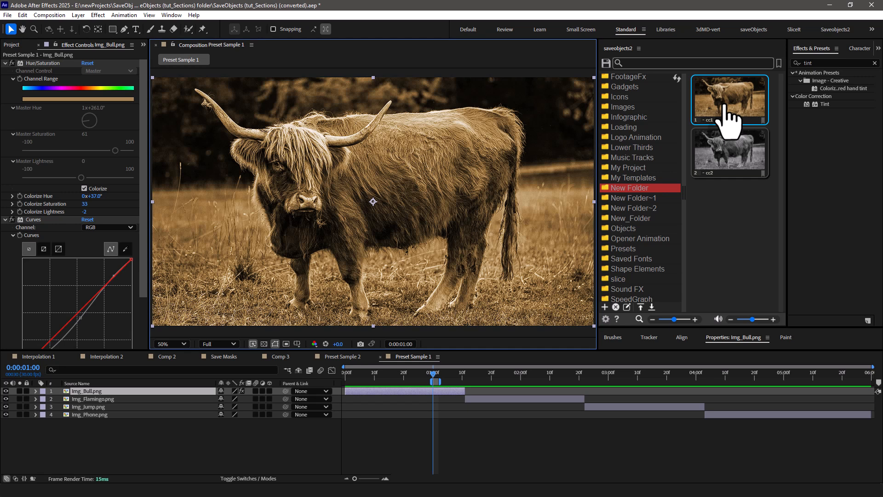
Apply preset cc1 to the Img_Flamingo.png, Img_Jump.png and Img_Phone.png layers and extend the work area to 0:00:05:17.
left_click(511, 398)
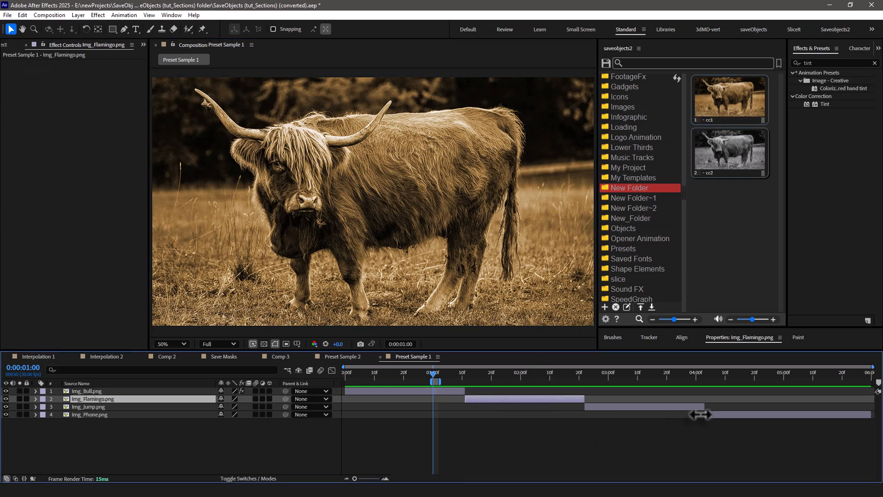
left_click(700, 415, "shift")
left_click_drag(533, 377, 838, 398)
left_click(730, 98)
key("n")
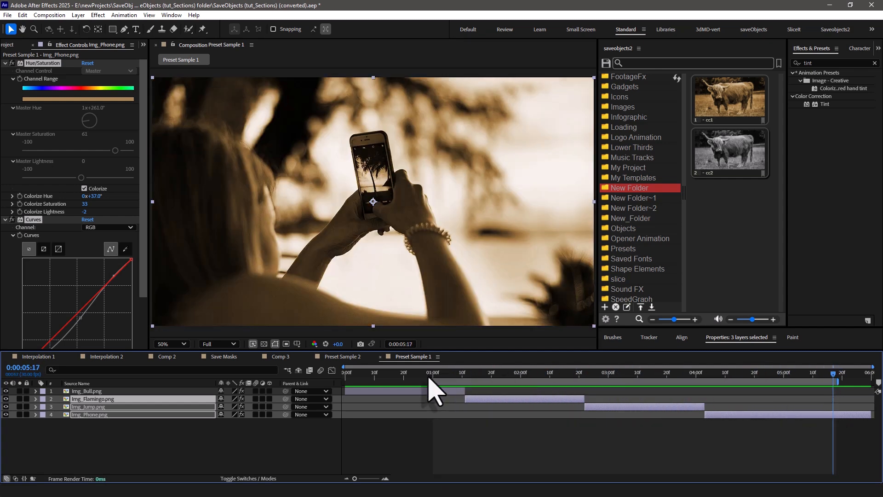
left_click_drag(436, 382, 465, 373)
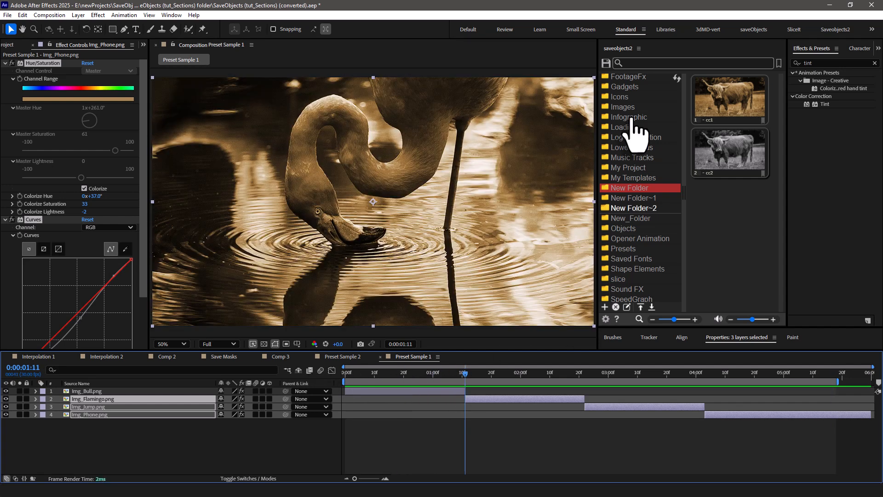
Open the Default library's Transitions category and add El_Fade's Fade_Exposure transition where Img_Bull.png meets Img_Flamingo.png.
scroll(658, 111, "up", 5)
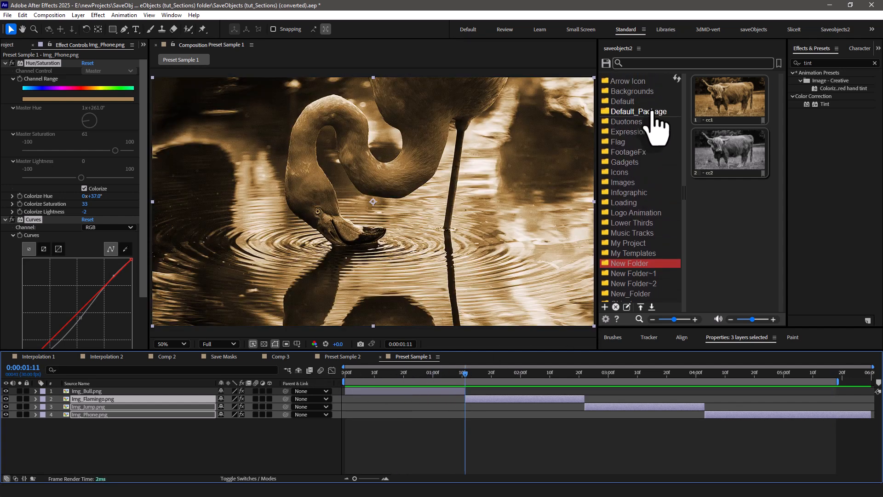
left_click(634, 118)
left_click(644, 128)
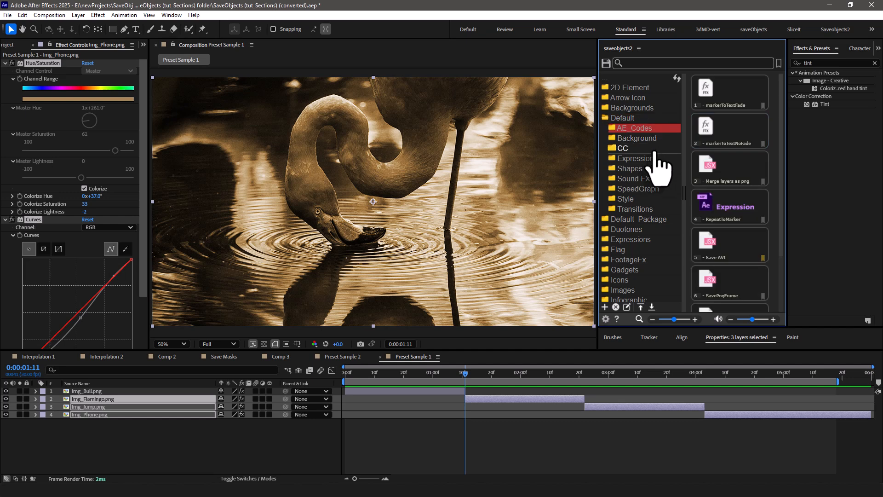
left_click(646, 210)
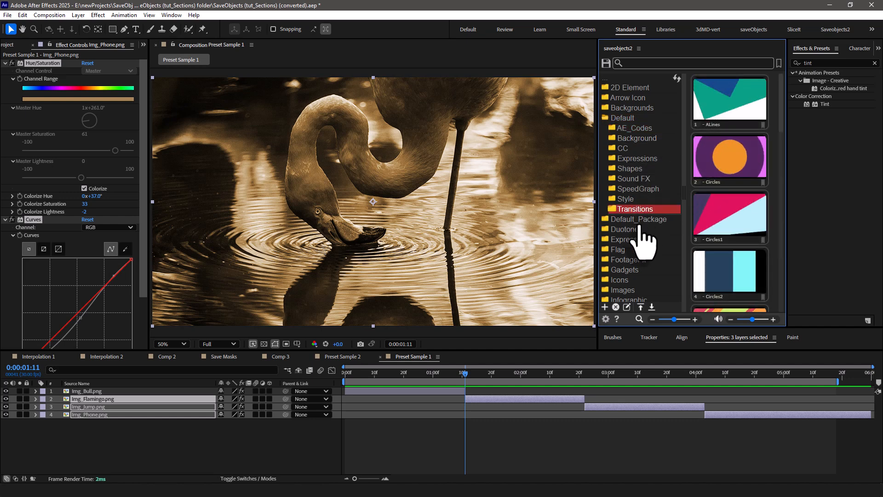
scroll(711, 221, "down", 3)
scroll(715, 233, "down", 2)
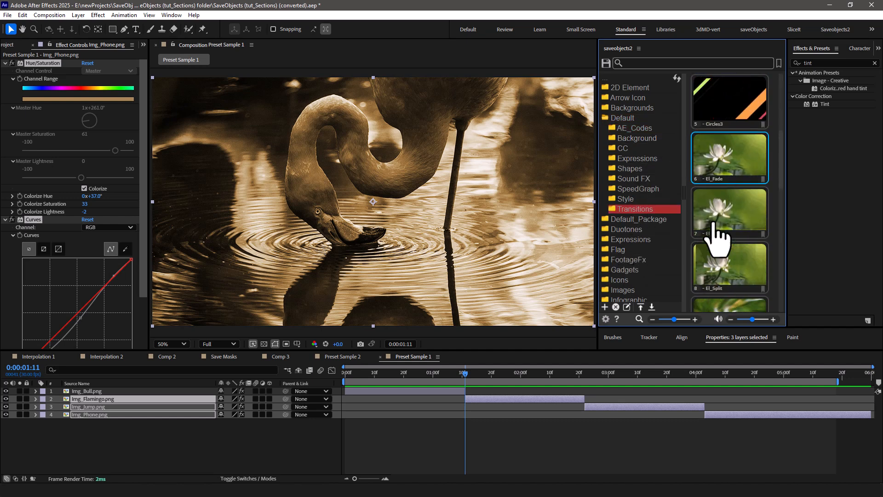
left_click(365, 392)
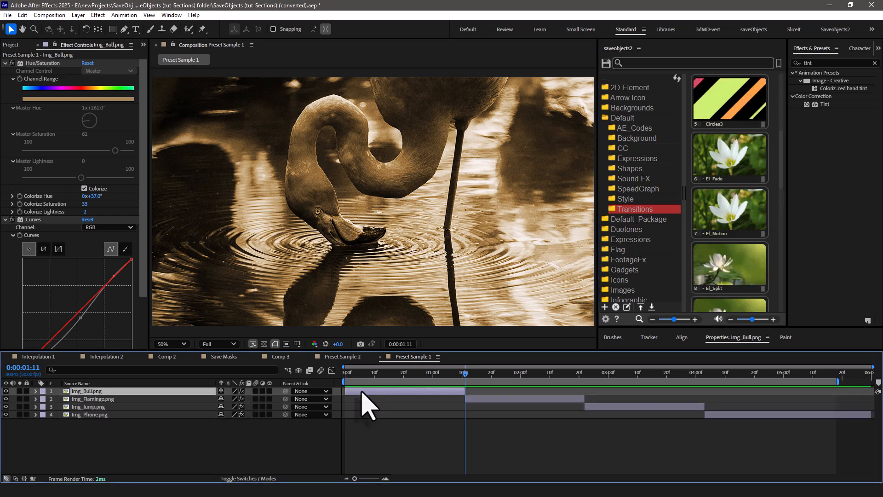
left_click(734, 165)
Add El_Motion's Motion_Down_X1 transition above Img_Flamingo.png, centred on its cut to Img_Jump.png at 0:00:02:22.
left_click_drag(465, 378, 585, 380)
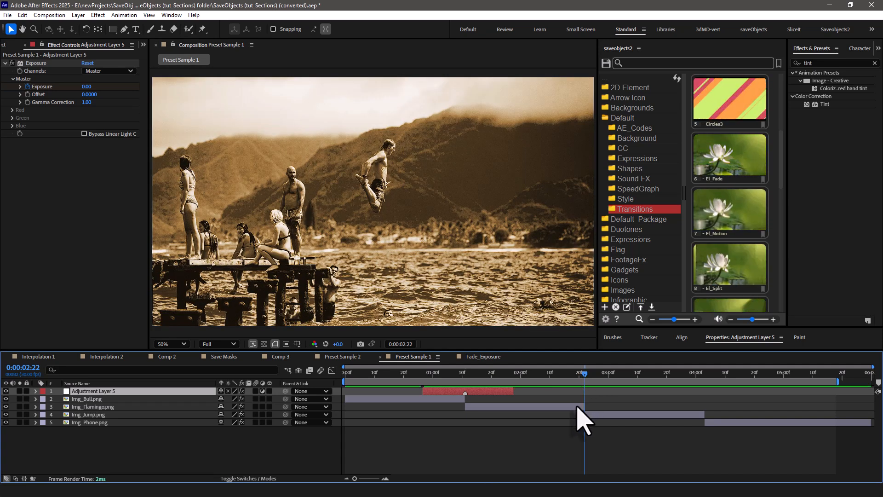
left_click(578, 407)
left_click_drag(747, 227, 635, 402)
Add El_Warp's Warp_Twist_Right transition above Img_Jump.png, centred on its cut to Img_Phone.png at 0:00:04:03.
left_click_drag(584, 374, 705, 394)
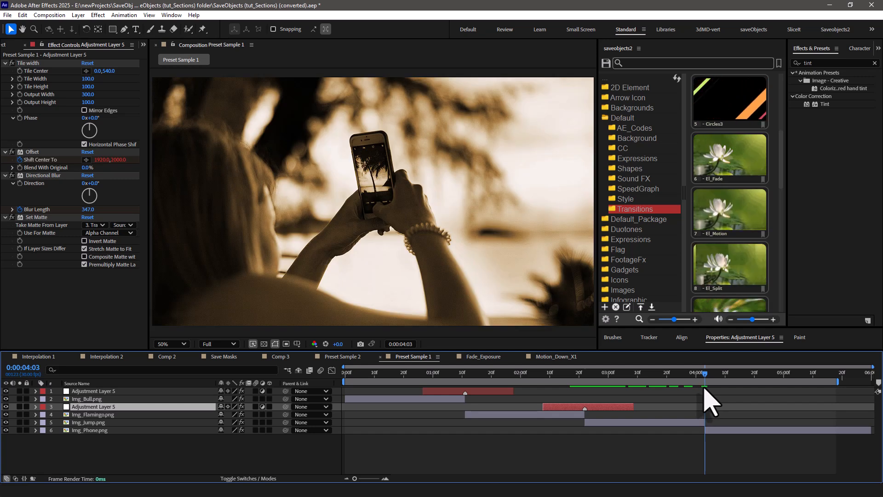
left_click(686, 422)
scroll(730, 276, "down", 3)
left_click(737, 196)
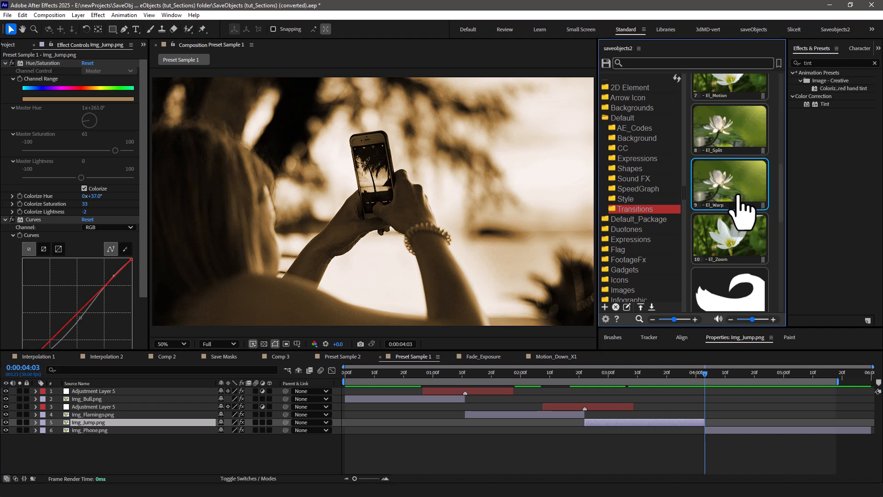
left_click_drag(740, 409, 735, 418)
Preview the transitions between the images in Preset Sample 1 and check the one at 0:00:02:22.
left_click(672, 373)
left_click_drag(673, 374, 701, 373)
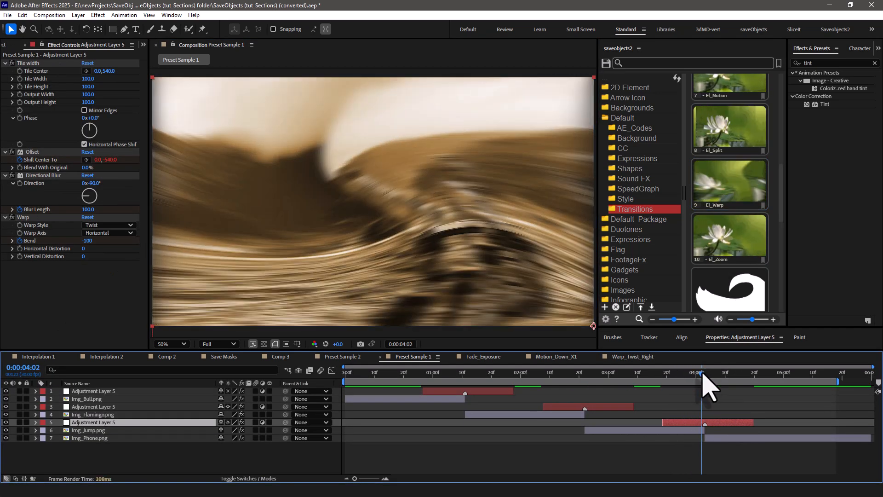
key("space")
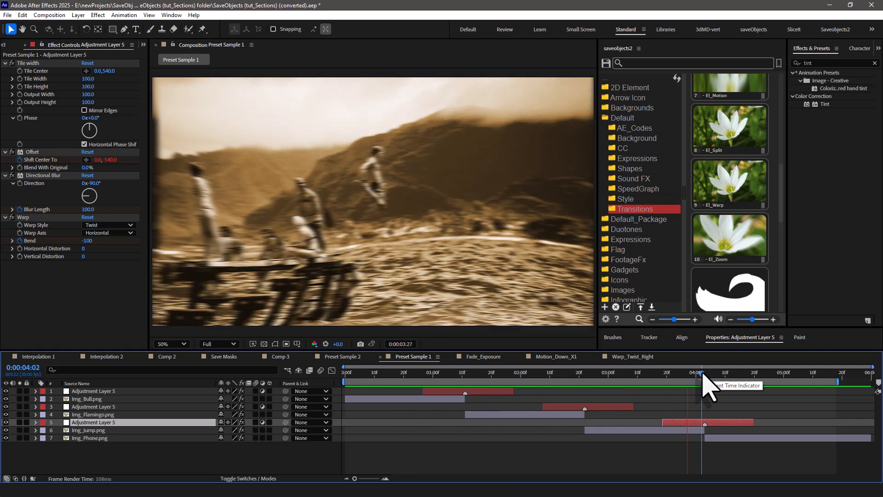
key("space")
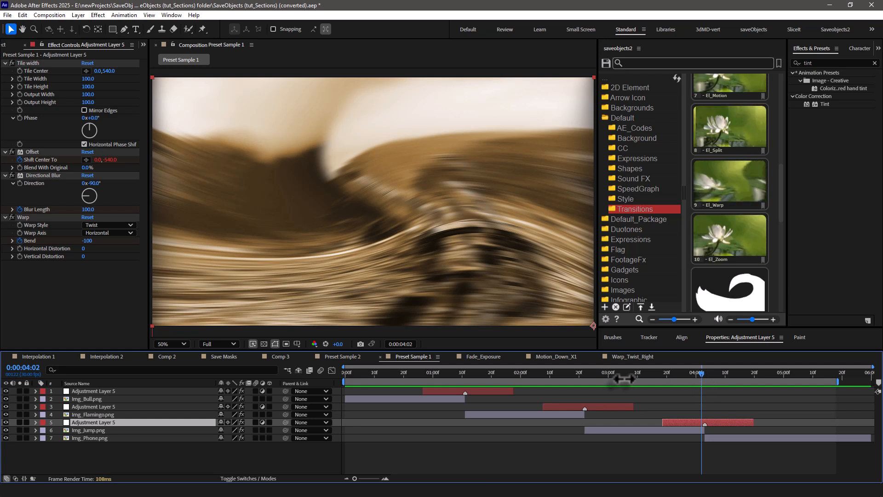
left_click(585, 374)
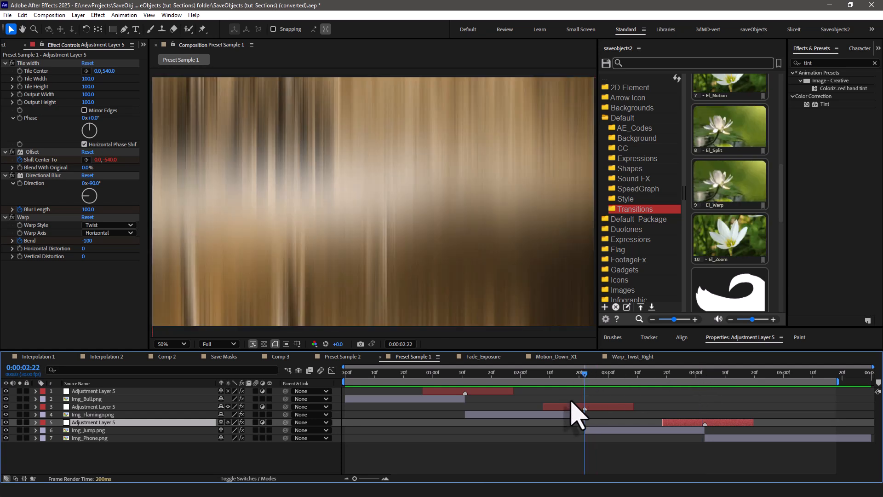
left_click(573, 407)
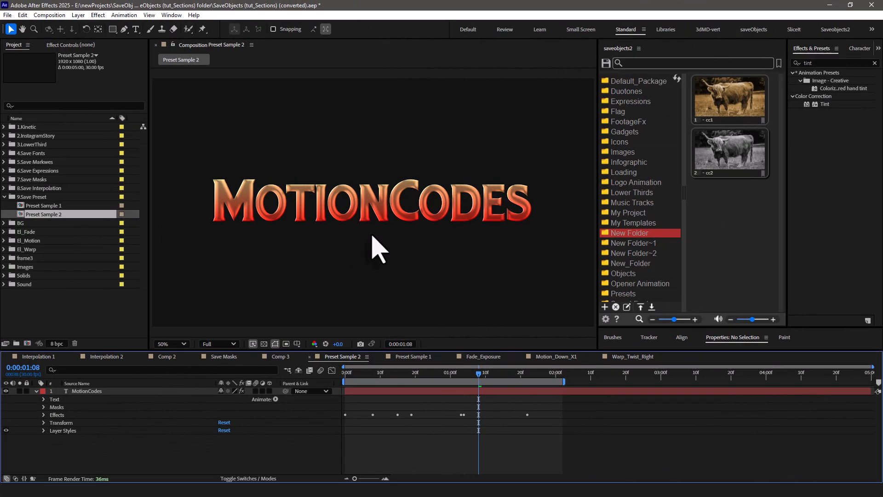
Play the MotionCodes title animation in the Preset Sample 2 composition from its start.
left_click_drag(439, 376, 341, 373)
key("space")
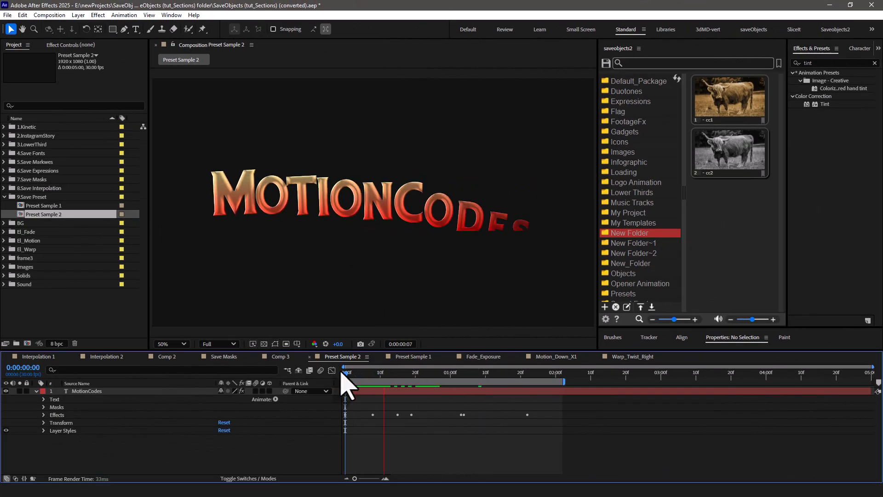
key("space")
Examine the MotionCodes layer's text animators, masks, effects, transform and layer style properties.
left_click(383, 206)
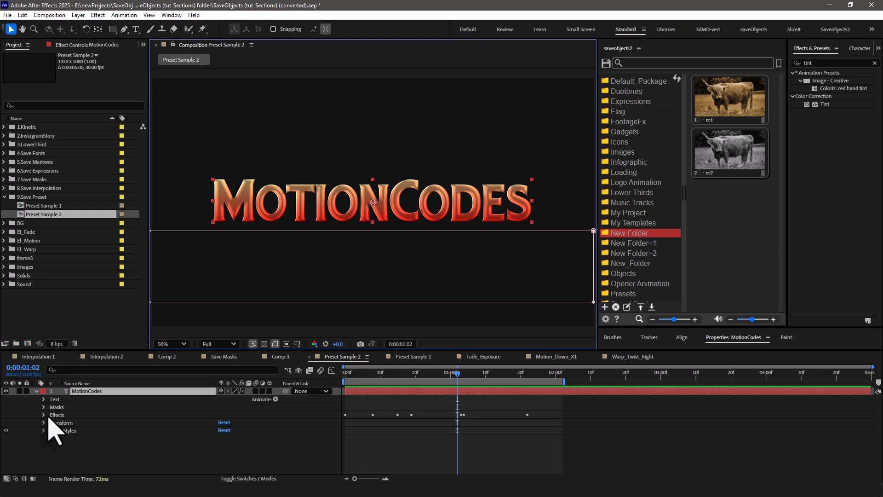
left_click(44, 415)
left_click(44, 415)
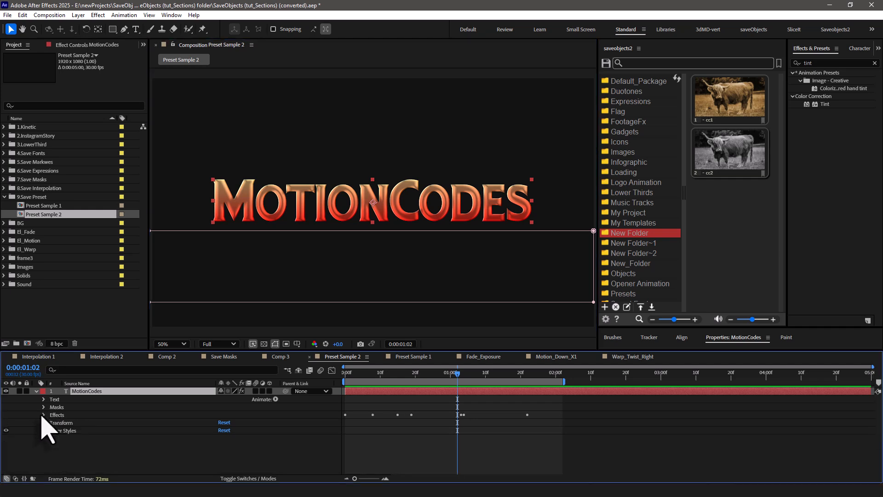
left_click(43, 399)
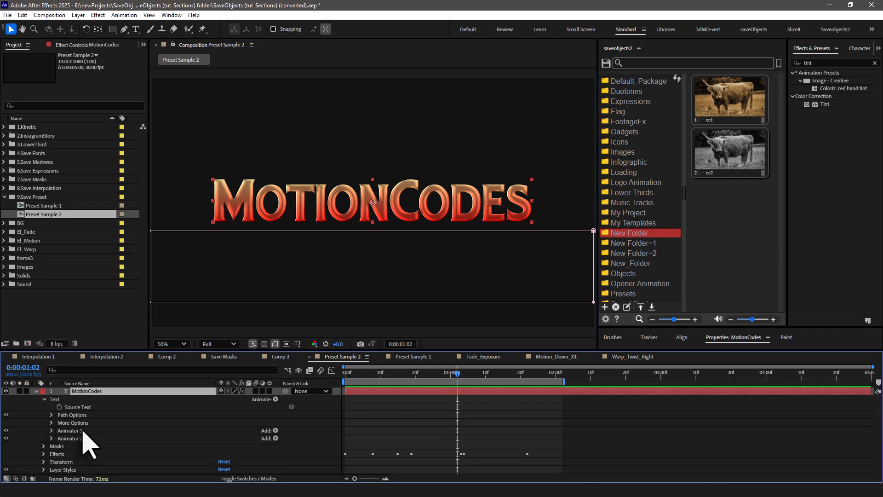
left_click(44, 399)
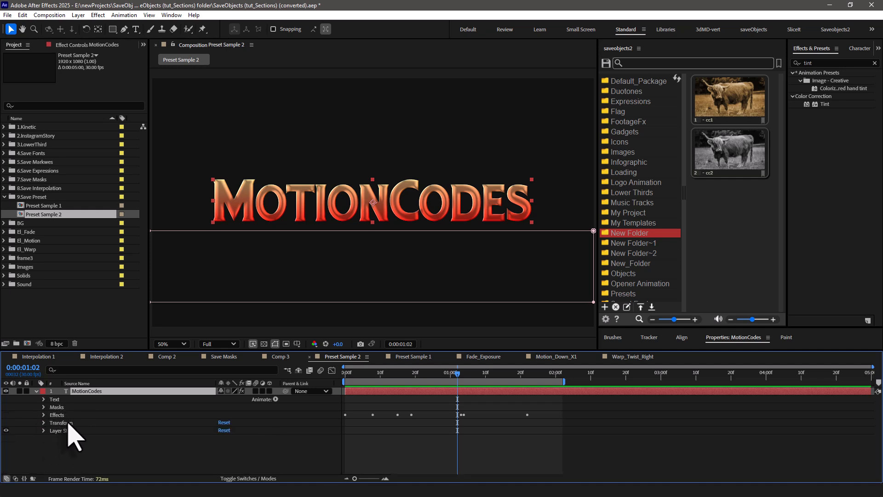
left_click_drag(452, 376, 477, 388)
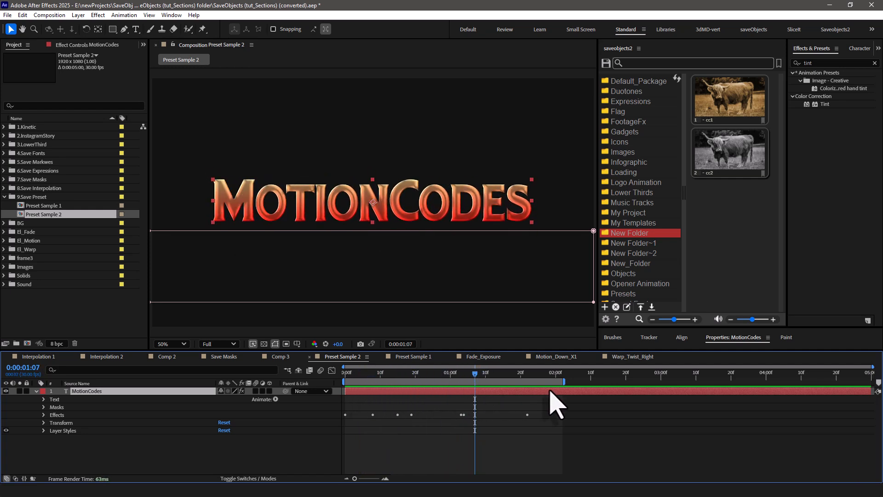
Select Masks, Animator 1, Animator 2, Effects, Transform and Layer Styles together on the MotionCodes layer.
left_click(70, 408)
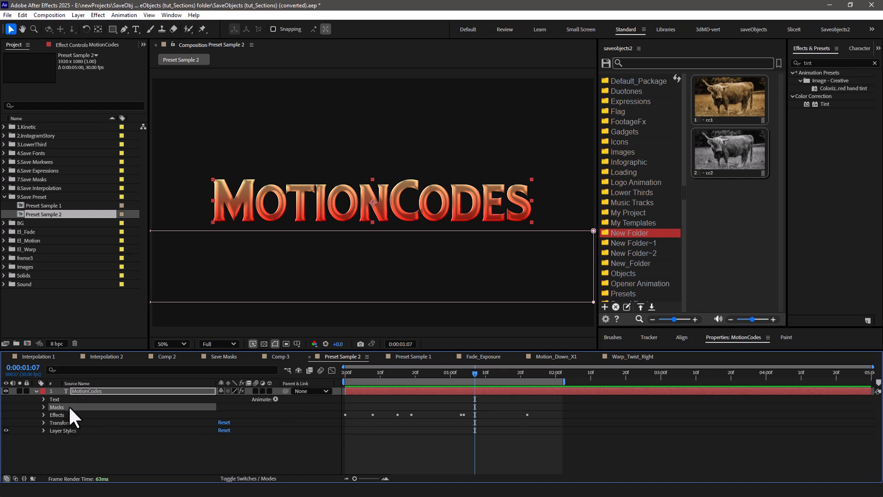
left_click(44, 399)
left_click(75, 431, "ctrl")
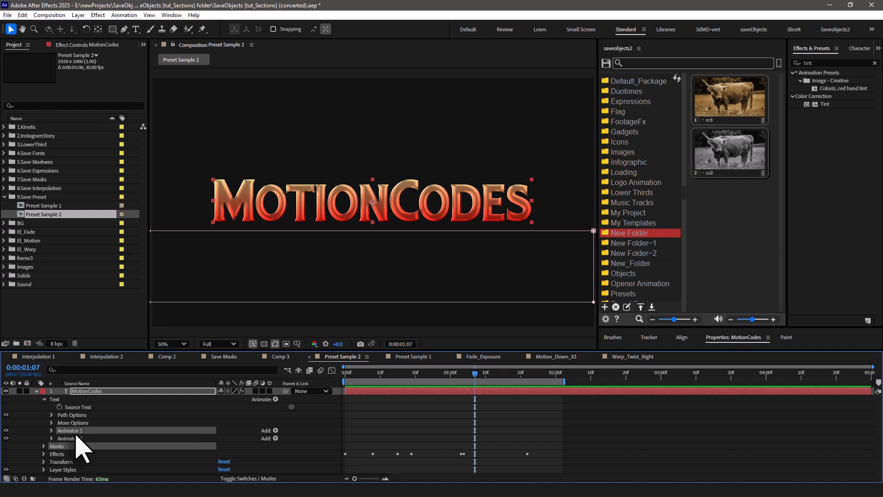
left_click(74, 436, "ctrl")
left_click(68, 454, "ctrl")
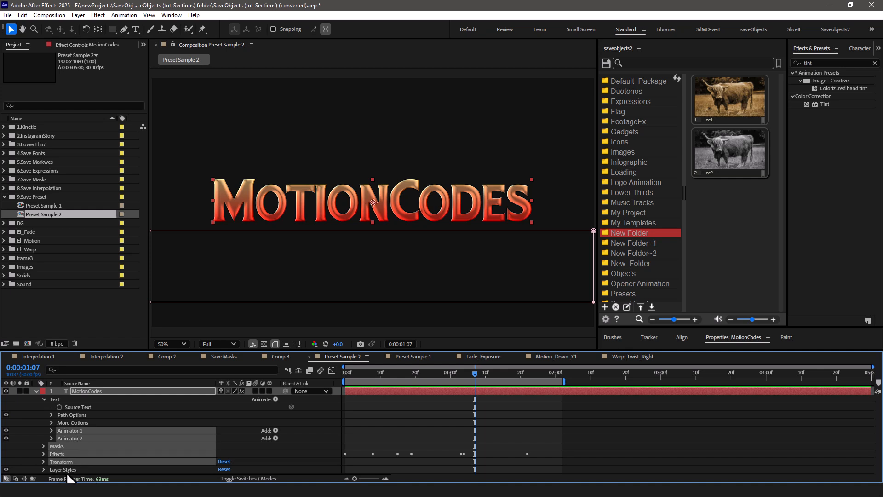
left_click(62, 470, "ctrl")
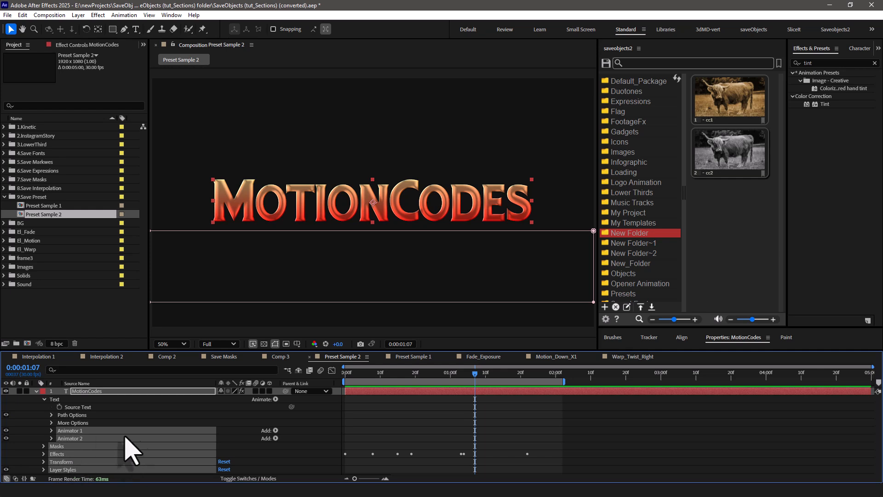
Check the preview-saving settings and save the selected MotionCodes properties as a preset named title in New Folder.
left_click(606, 319)
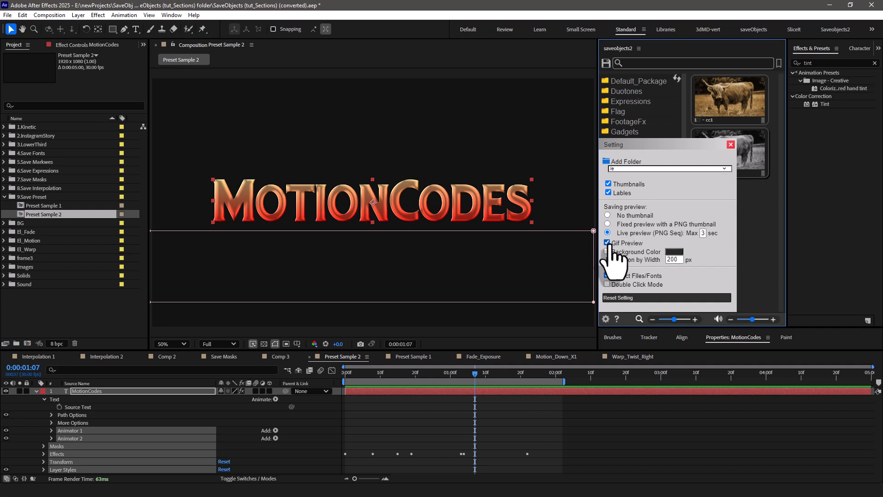
left_click(731, 145)
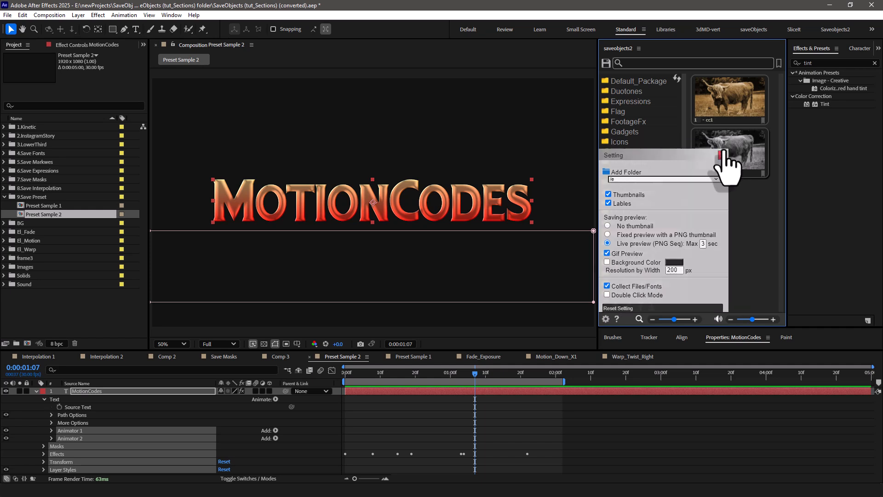
left_click(605, 63)
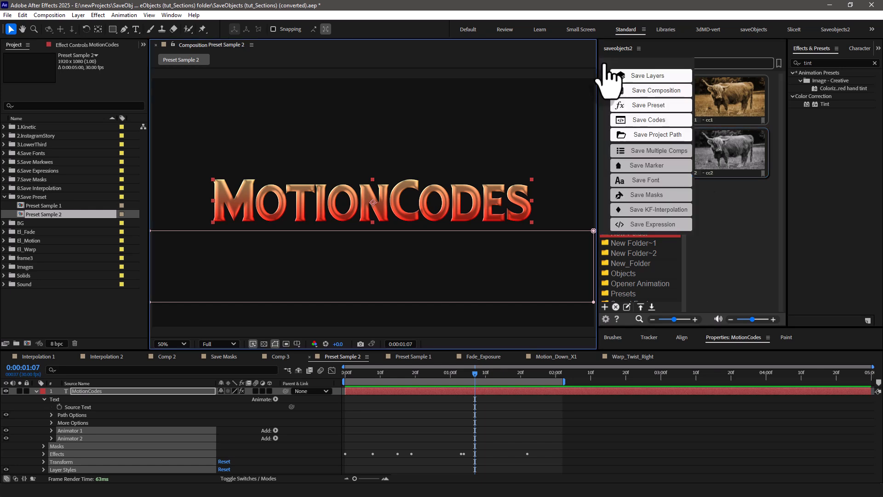
left_click(650, 135)
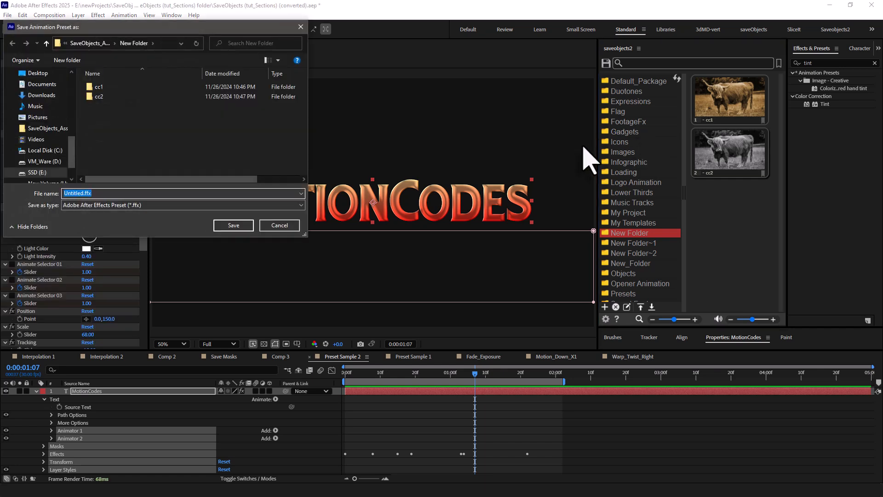
left_click(233, 225)
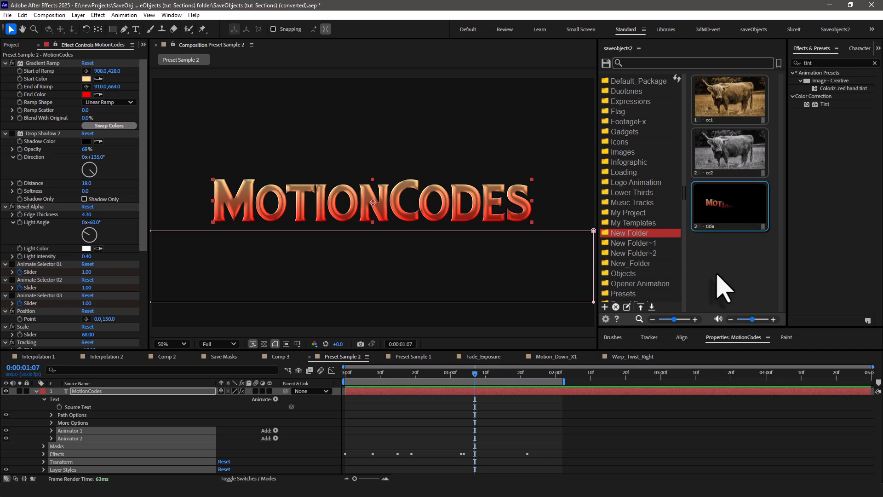
Hide the MotionCodes layer, create a text layer reading aescripts.com and move it slightly lower.
left_click(7, 391)
left_click(305, 197)
double_click(136, 29)
type("aescripts.com")
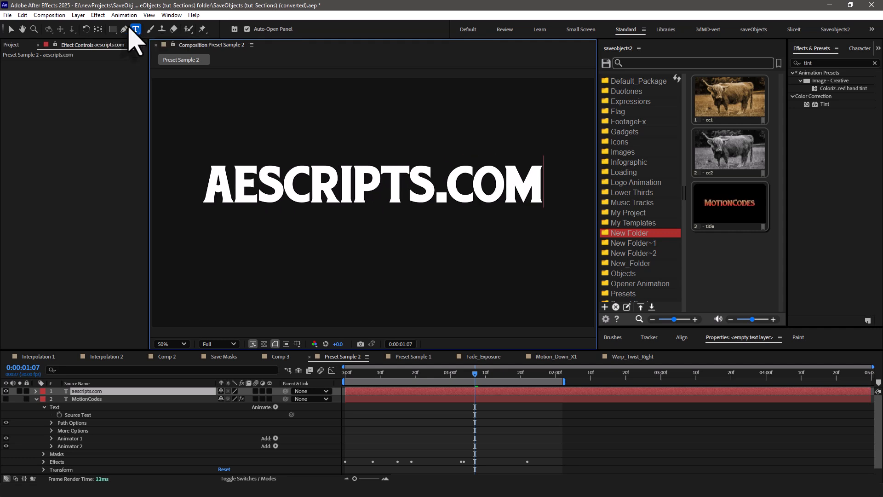
left_click(10, 29)
left_click_drag(314, 174, 316, 183)
Apply the title preset to the aescripts.com layer at 0:00:00:00 and play the resulting animation.
left_click_drag(417, 373, 344, 373)
left_click(724, 209)
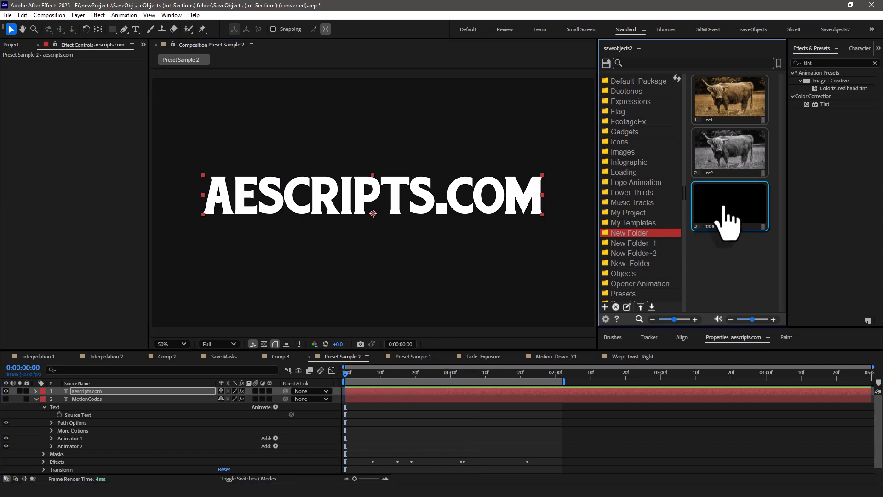
left_click_drag(346, 374, 527, 383)
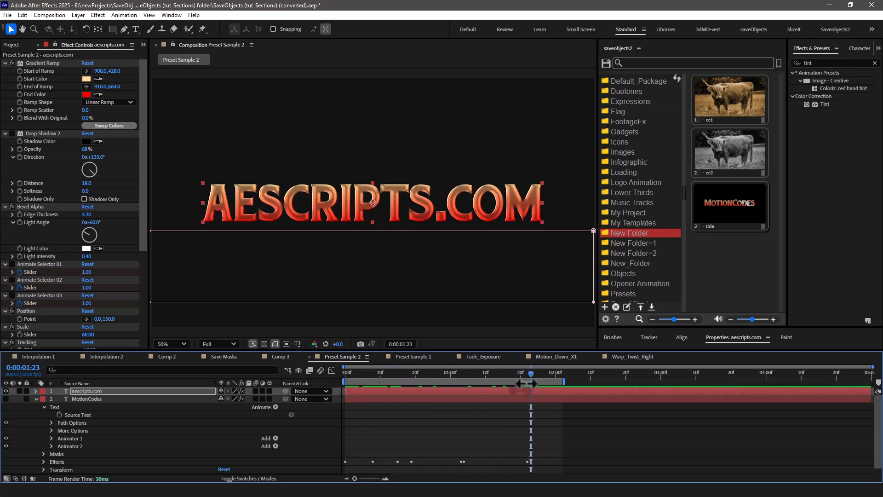
key("space")
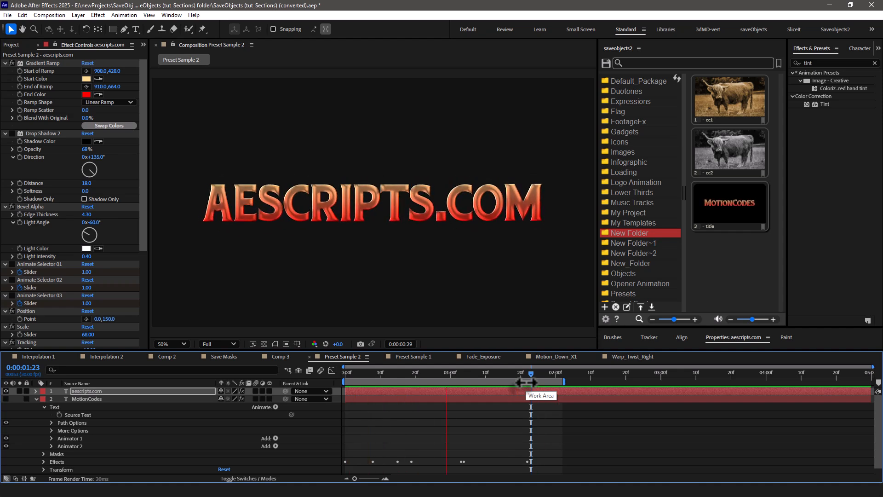
key("space")
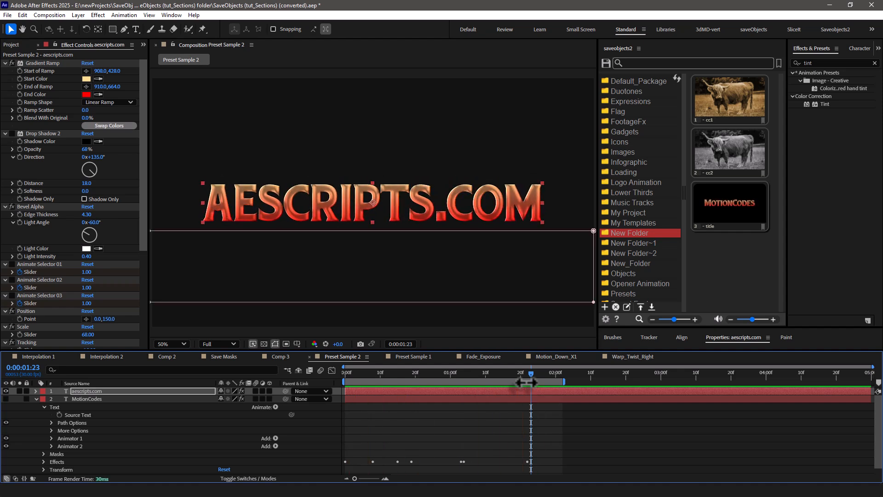